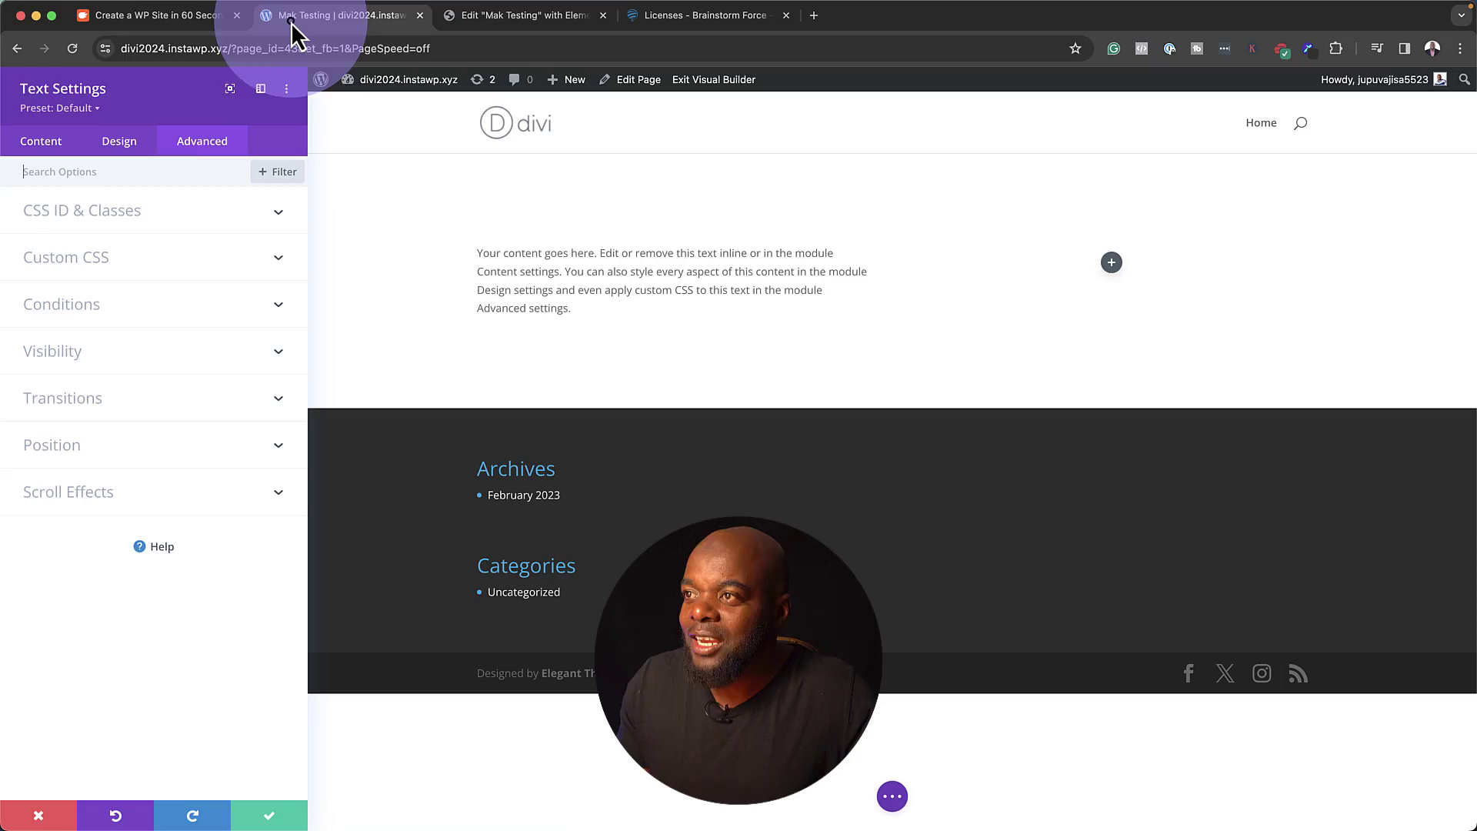
Browse the Divi text module's Content, Design and Advanced settings, then switch to the Elementor page.
{"action": "left_click", "coordinate": [48, 143]}
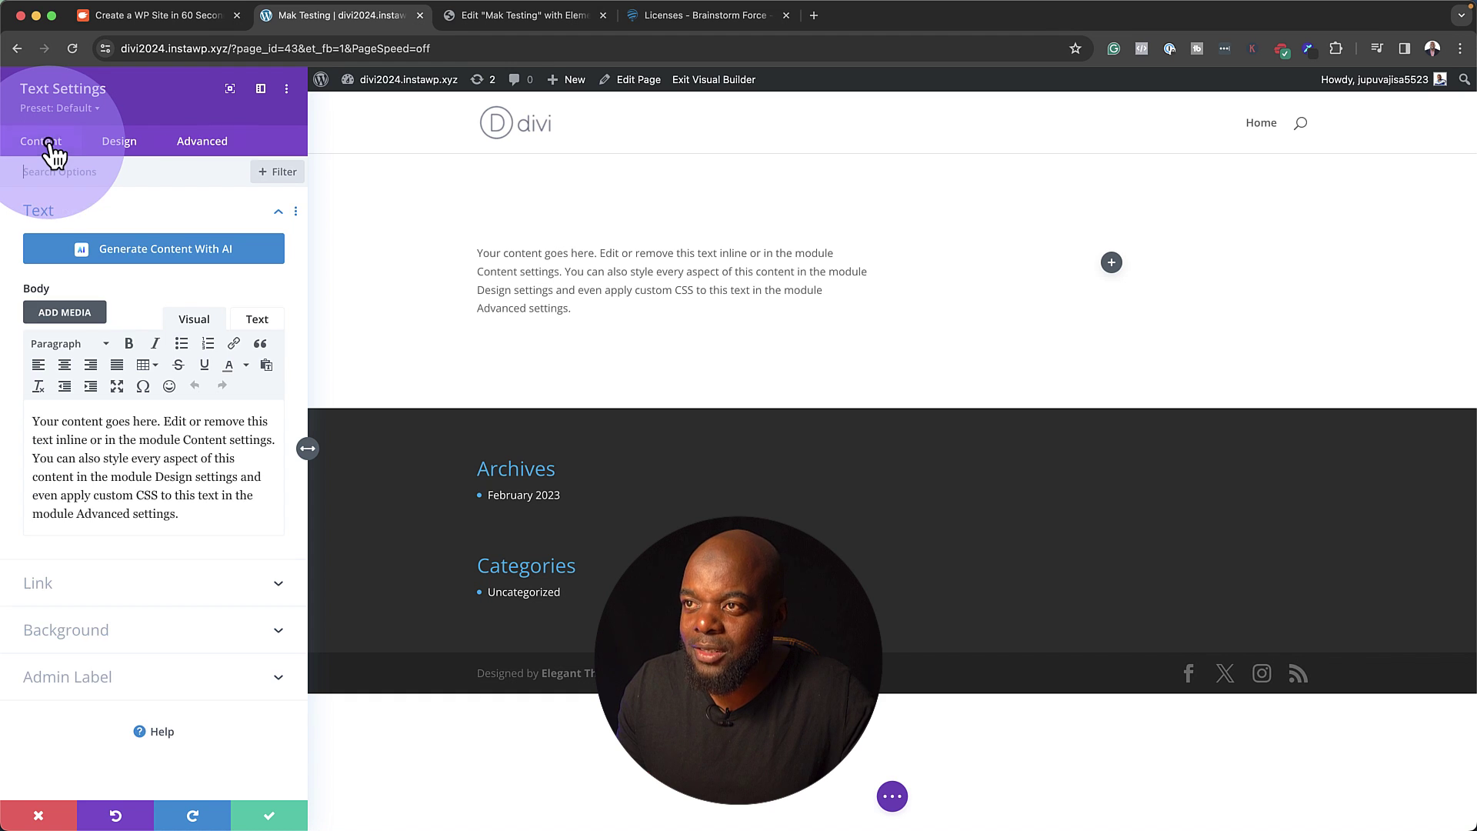
{"action": "left_click", "coordinate": [122, 141]}
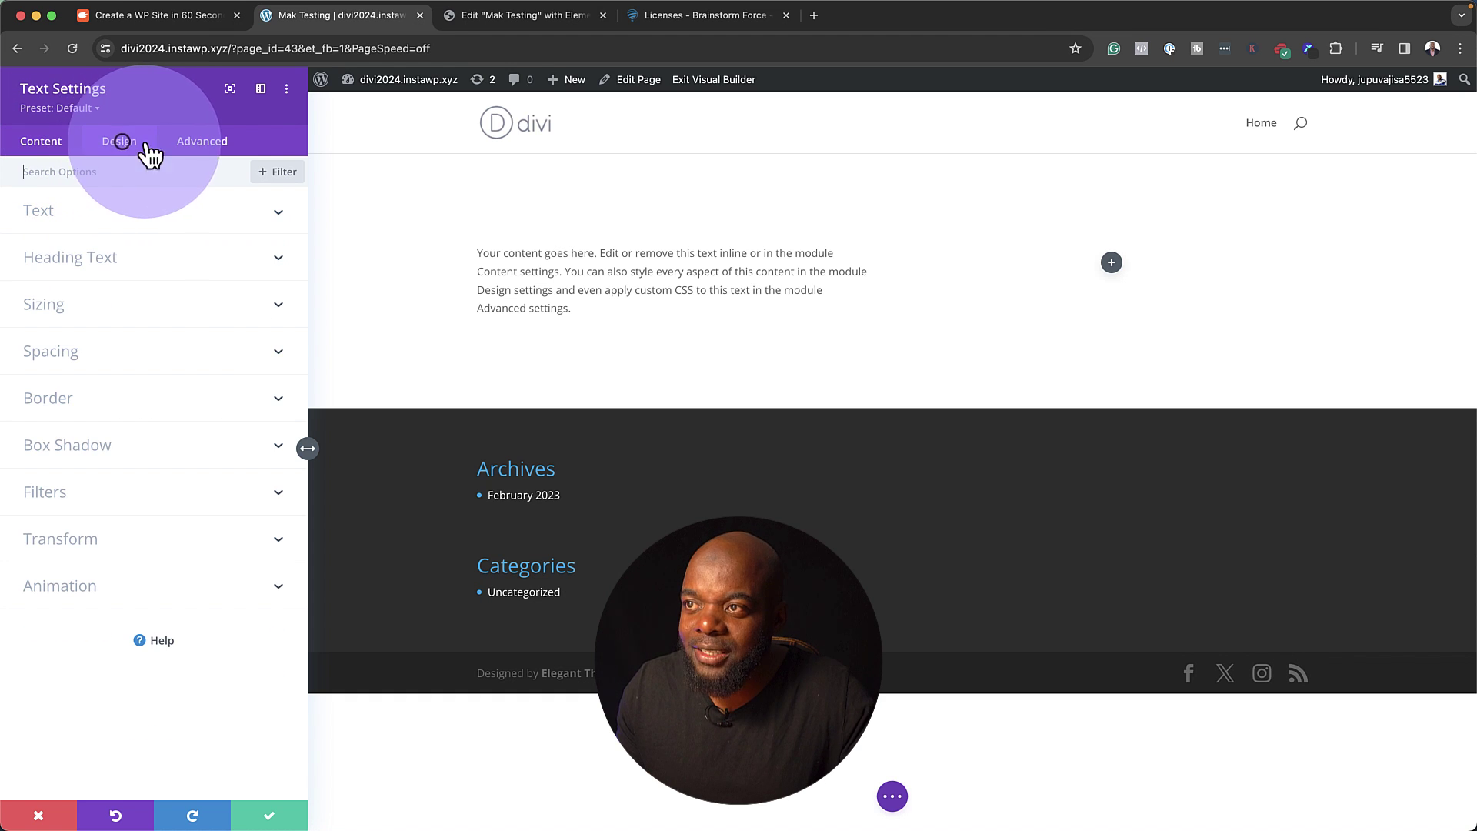
{"action": "left_click", "coordinate": [193, 143]}
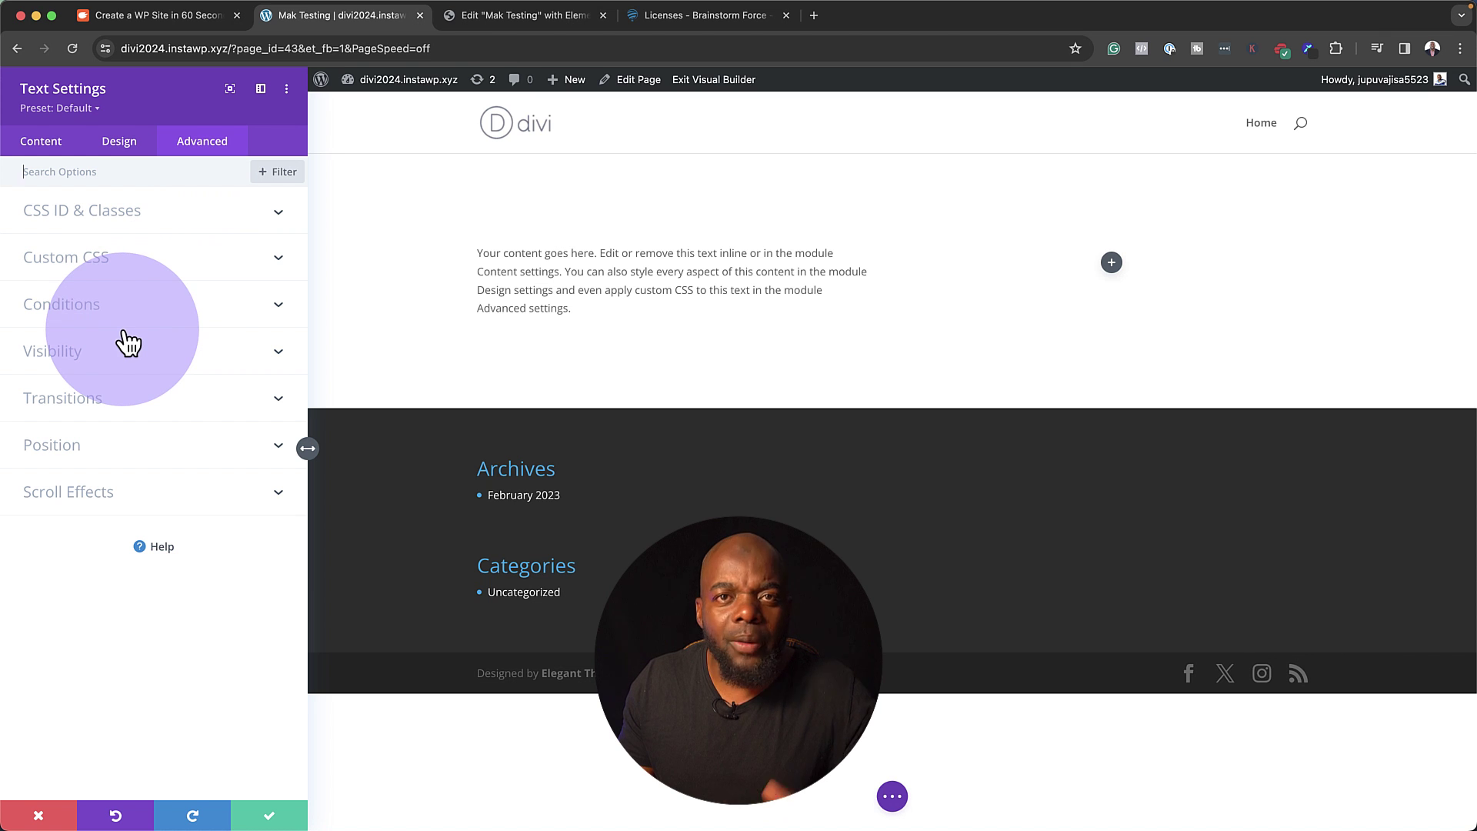
{"action": "left_click", "coordinate": [515, 18]}
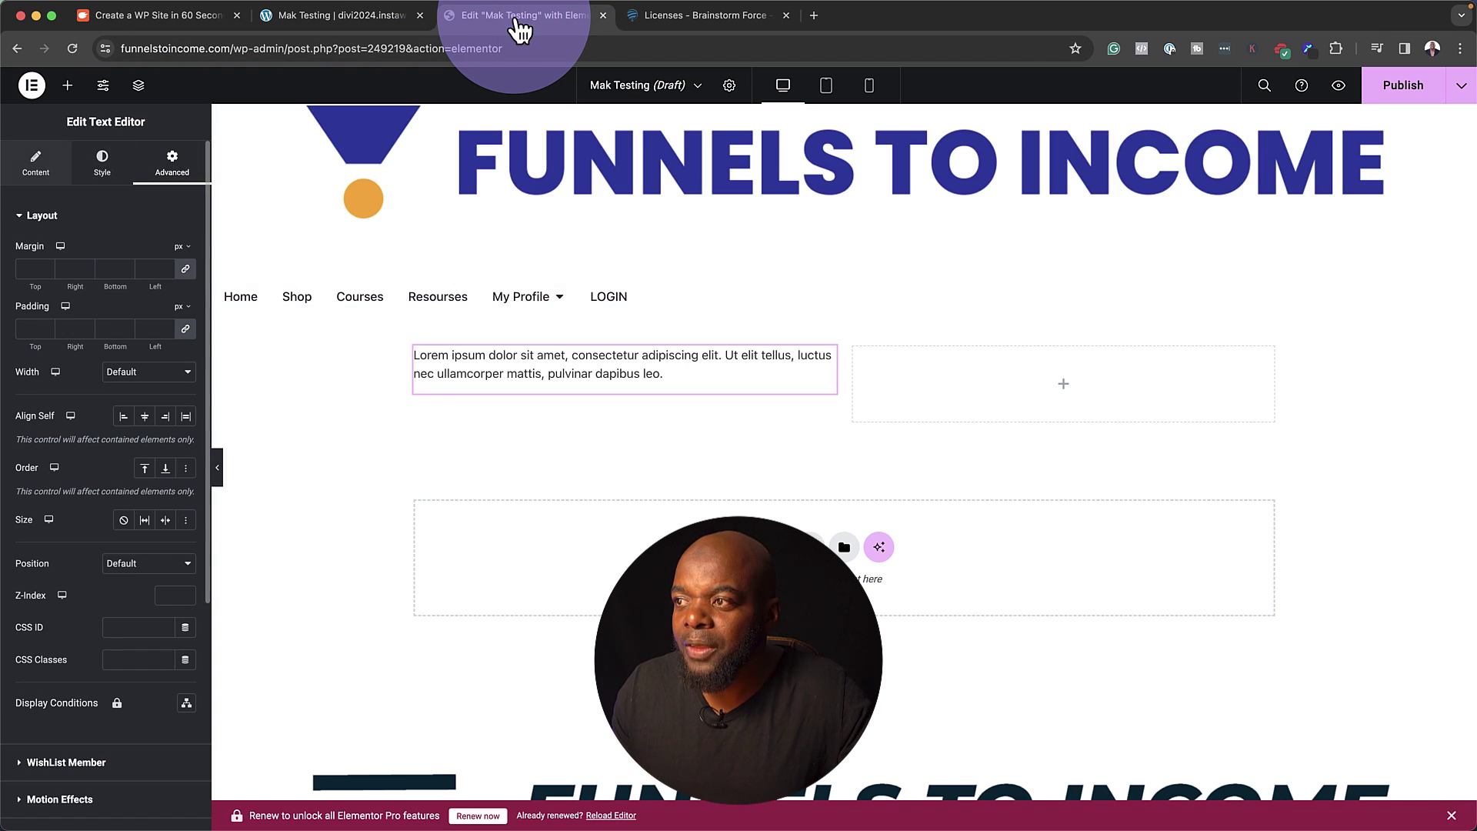
Browse the Elementor Text Editor widget's Content, Style and Advanced settings, then go to the ZipWP site.
{"action": "left_click", "coordinate": [47, 165]}
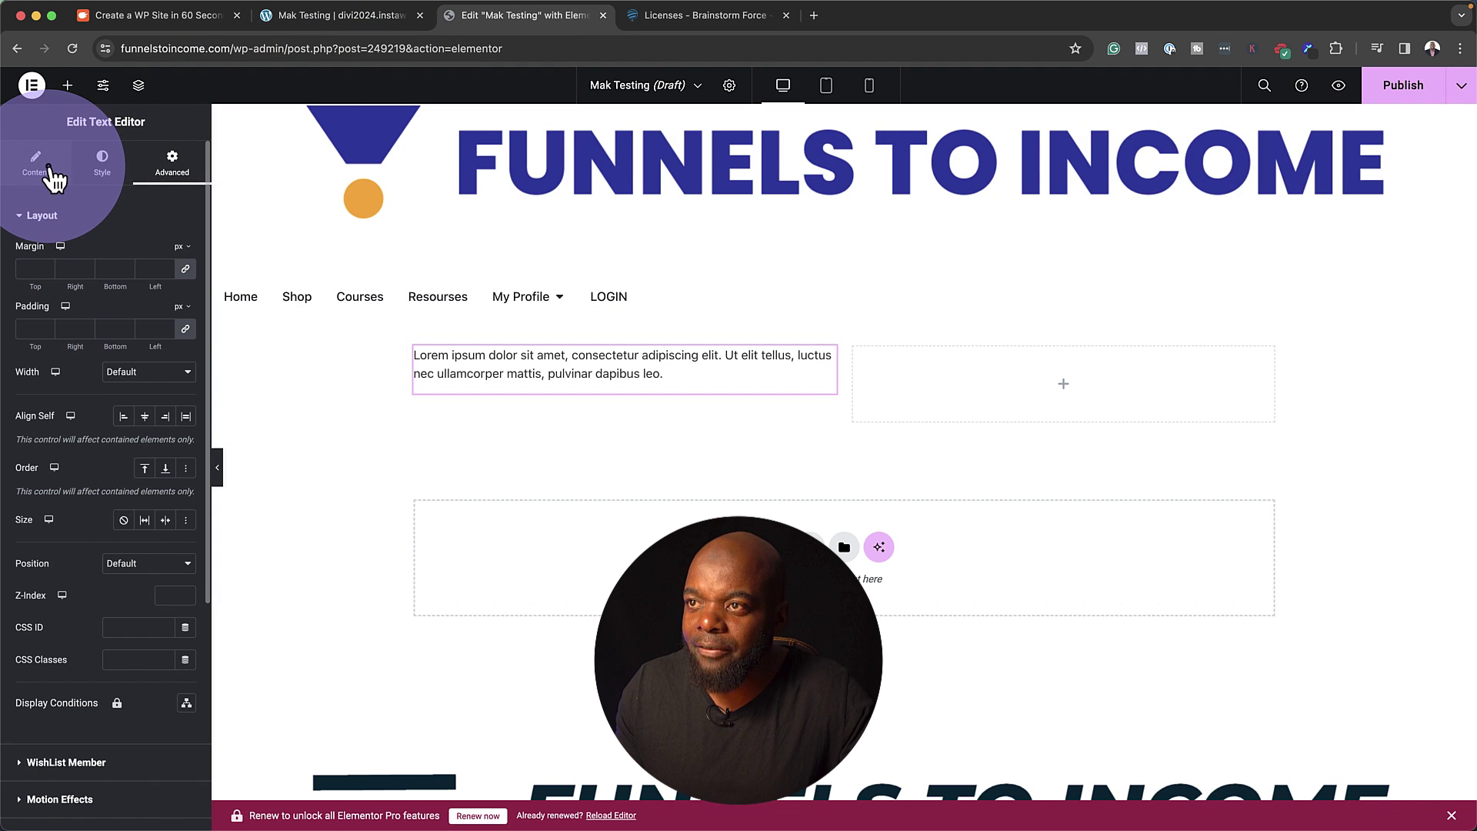
{"action": "left_click", "coordinate": [102, 165]}
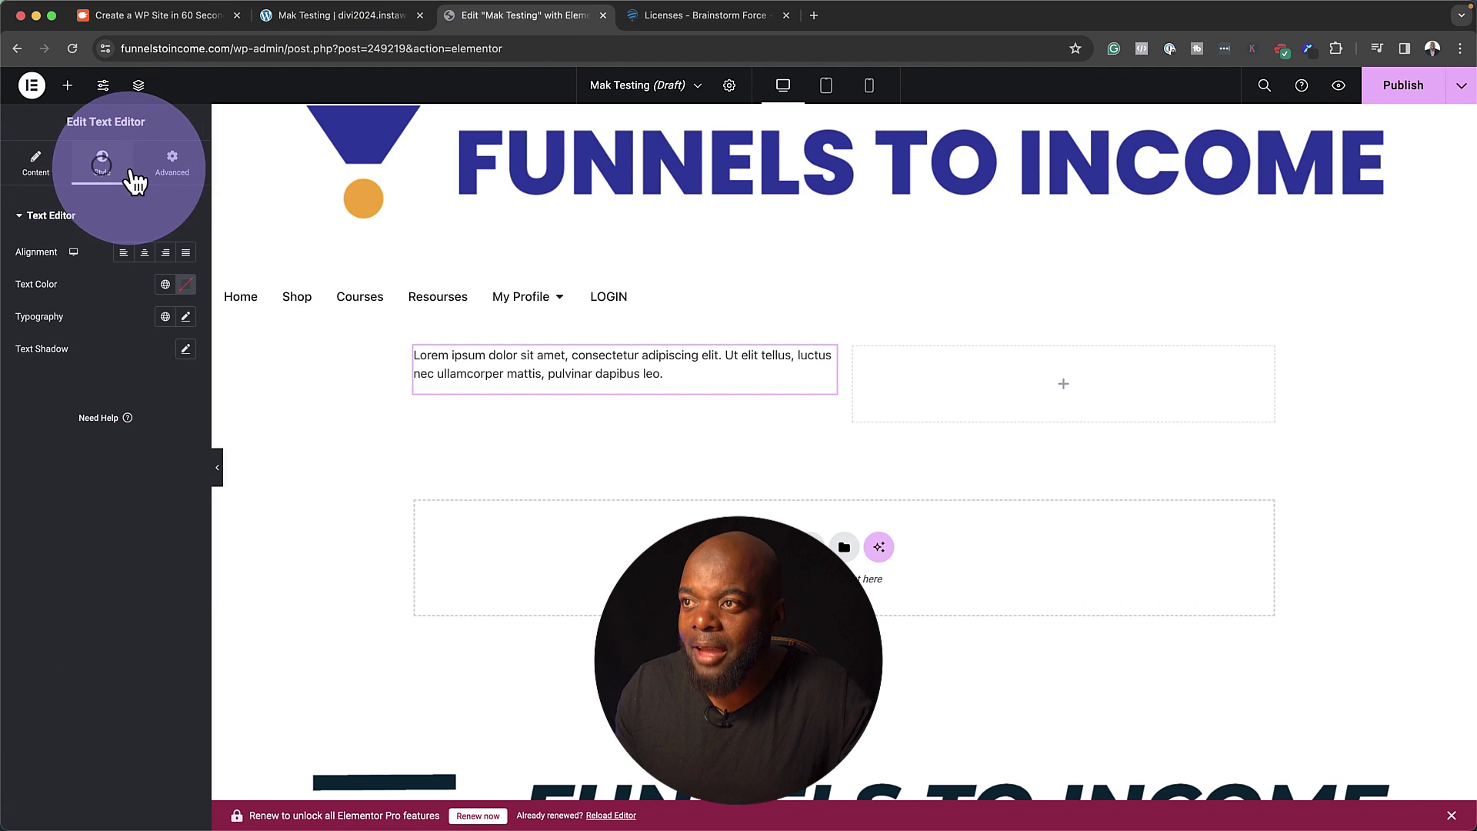
{"action": "left_click", "coordinate": [156, 170]}
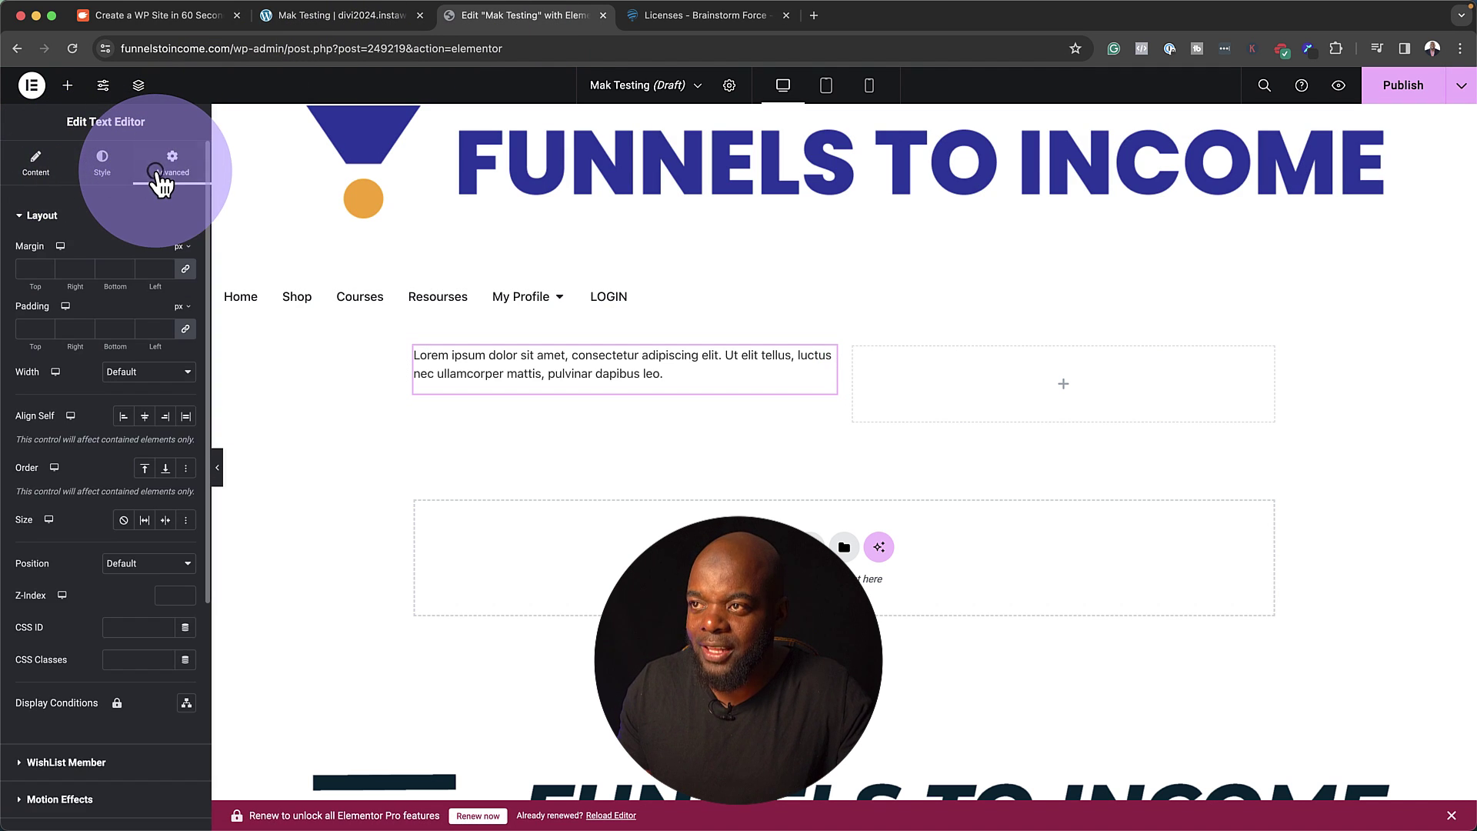
{"action": "left_click", "coordinate": [219, 15]}
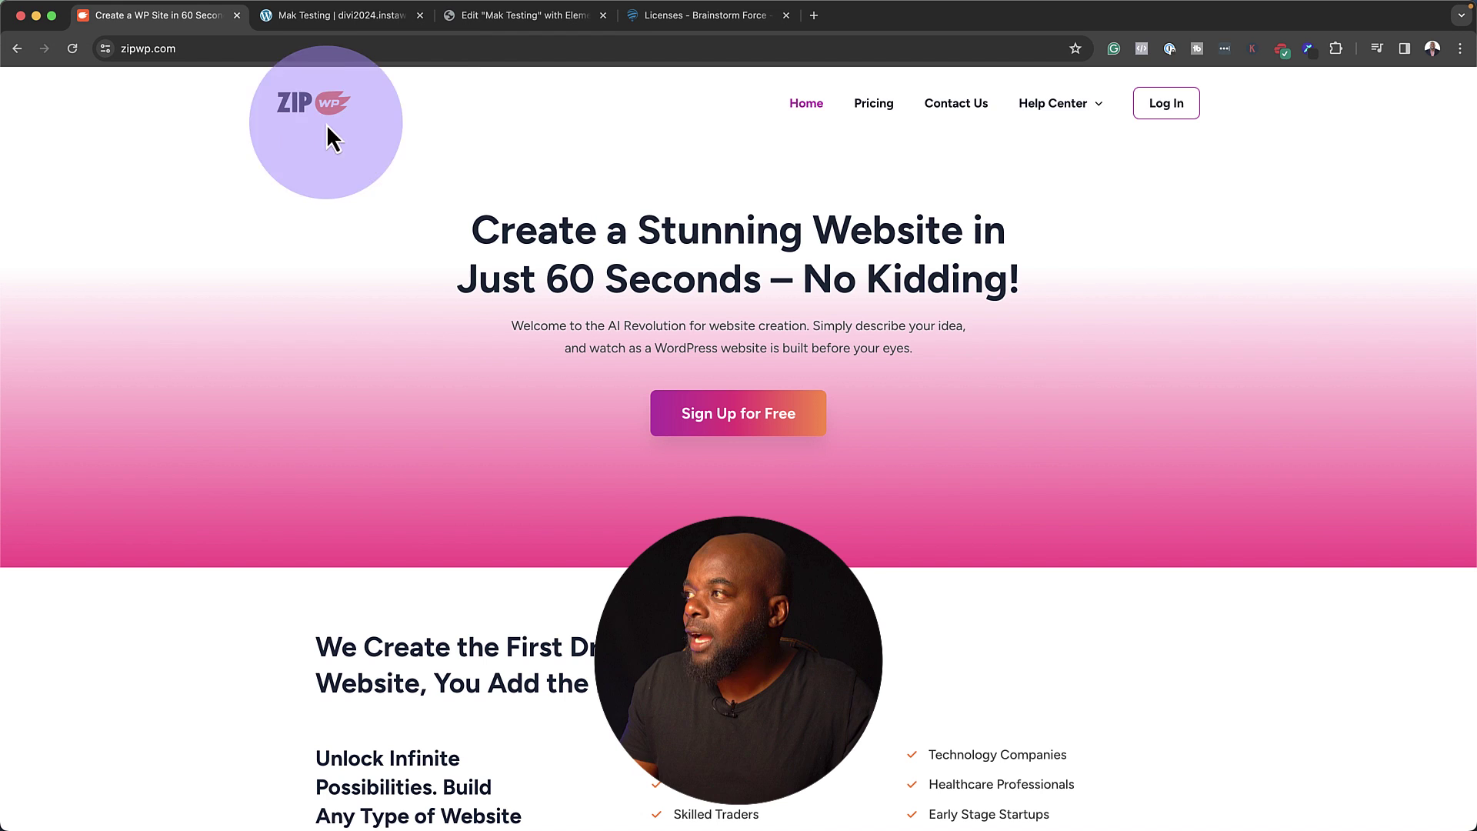
Log in to ZipWP and create a new blank website labelled SpectraPro.
{"action": "left_click", "coordinate": [1169, 103]}
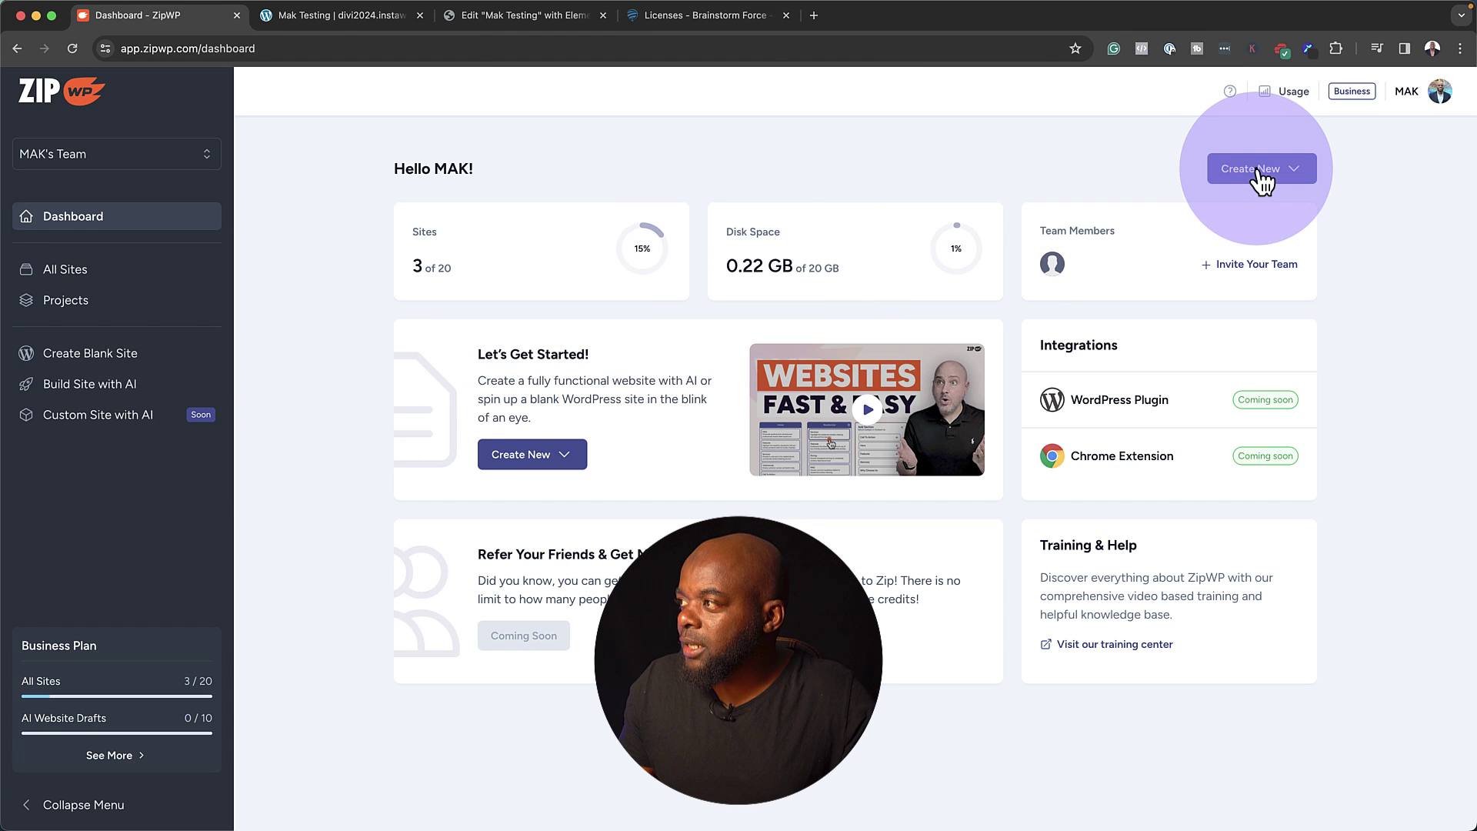
{"action": "left_click", "coordinate": [1256, 168]}
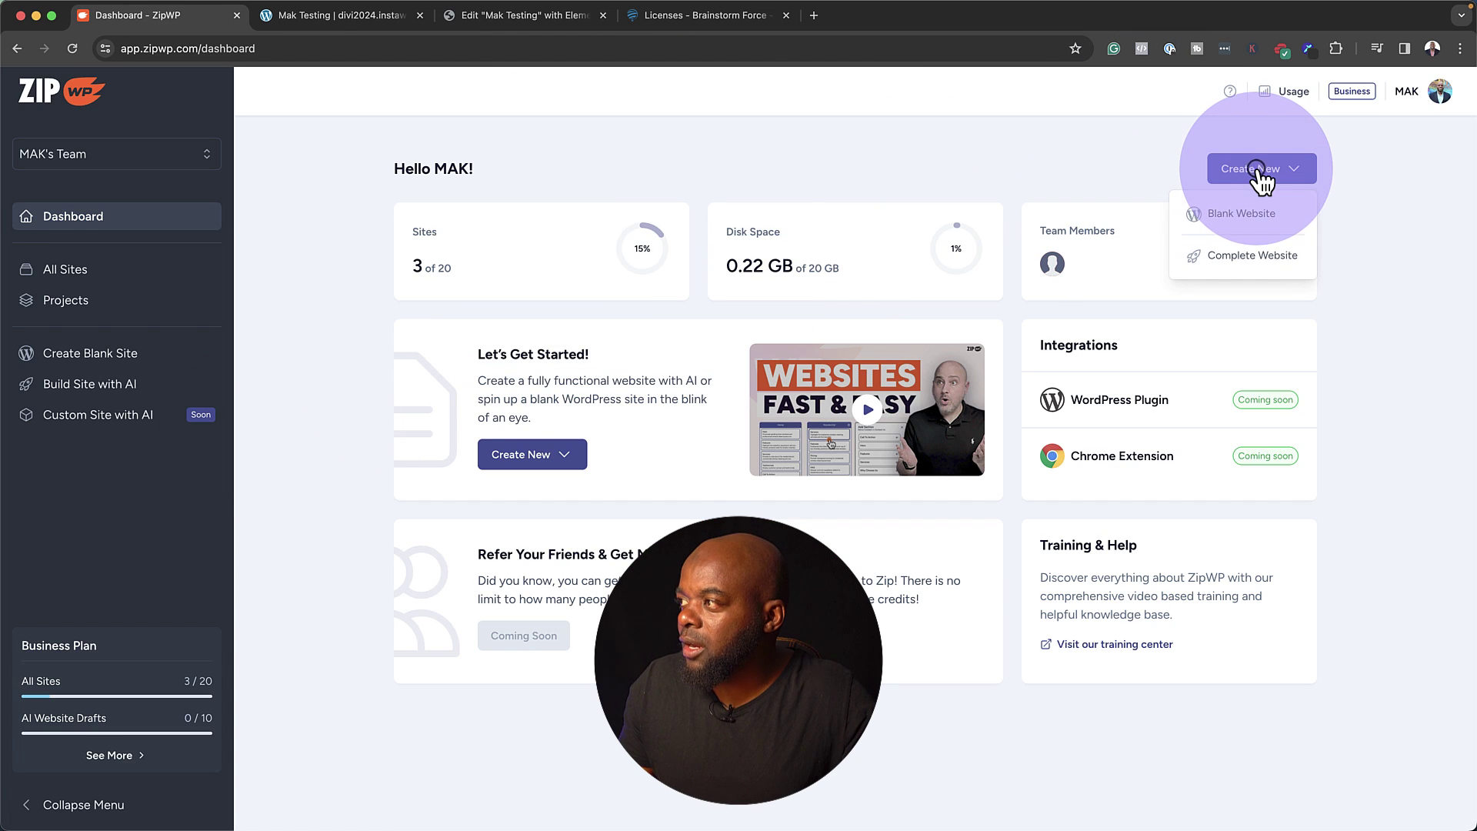
{"action": "left_click", "coordinate": [1241, 213]}
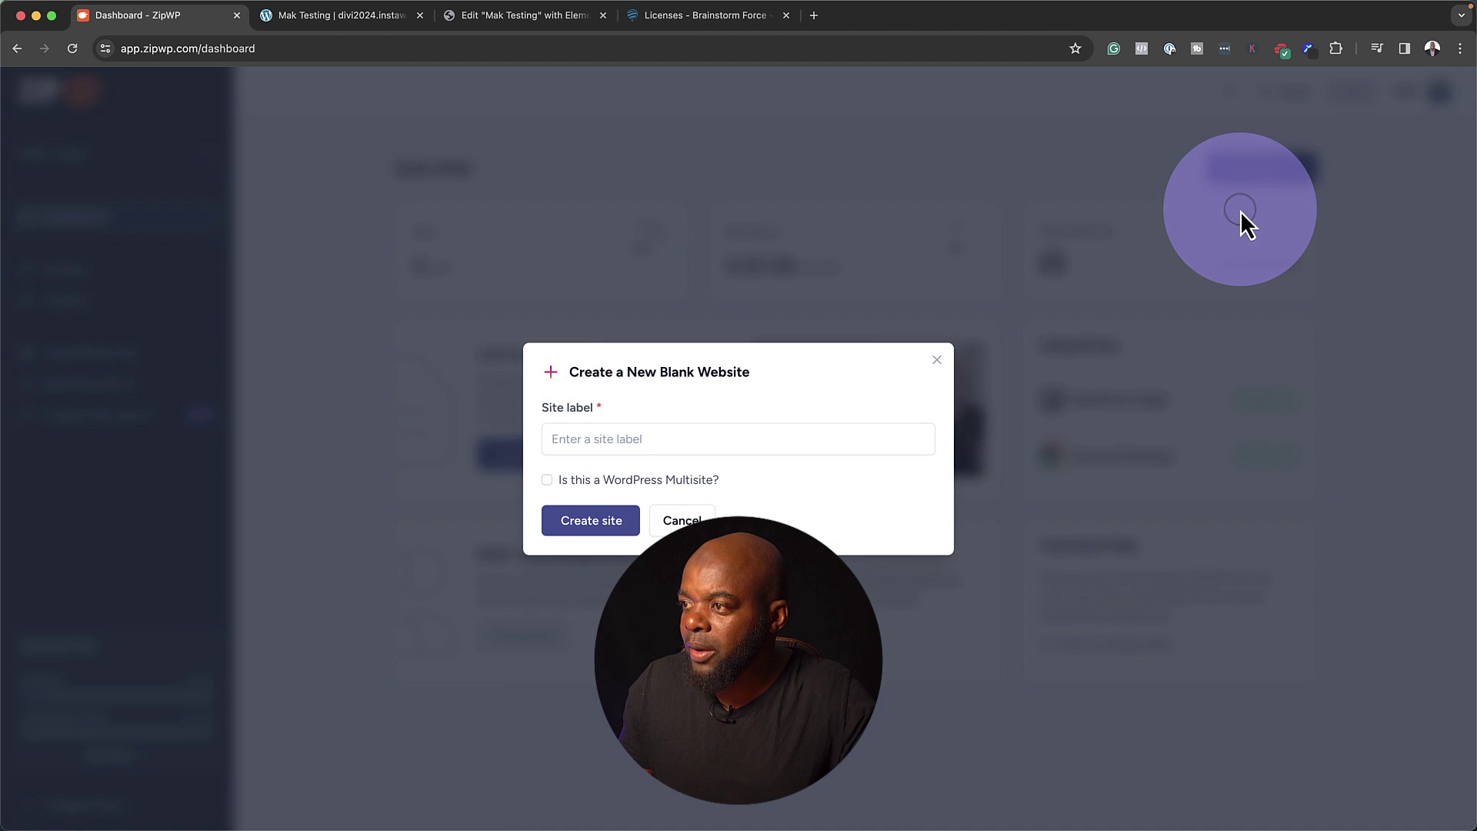
{"action": "left_click", "coordinate": [901, 436]}
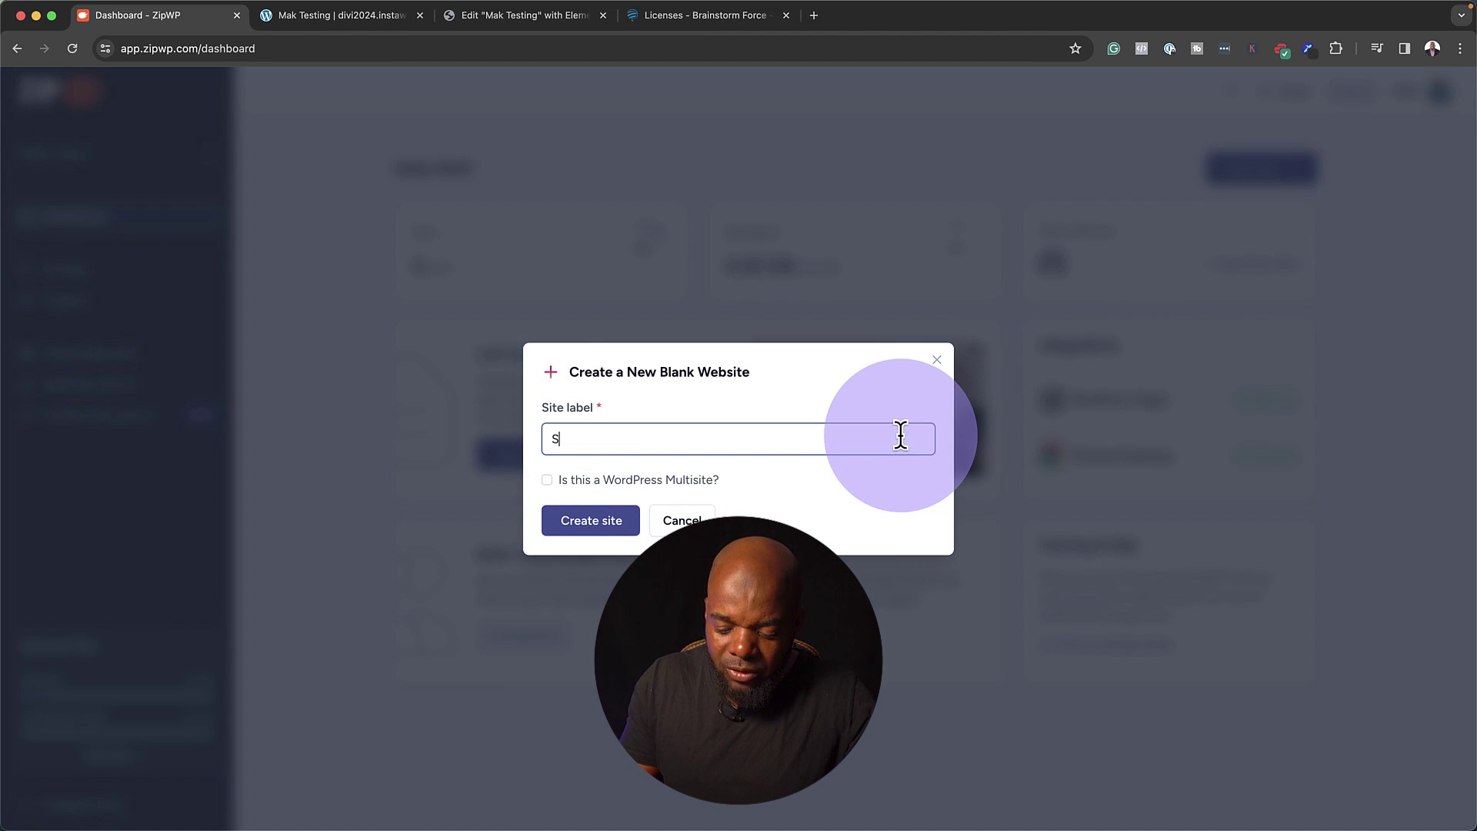
{"action": "type", "text": "Sp"}
{"action": "left_click", "coordinate": [591, 520]}
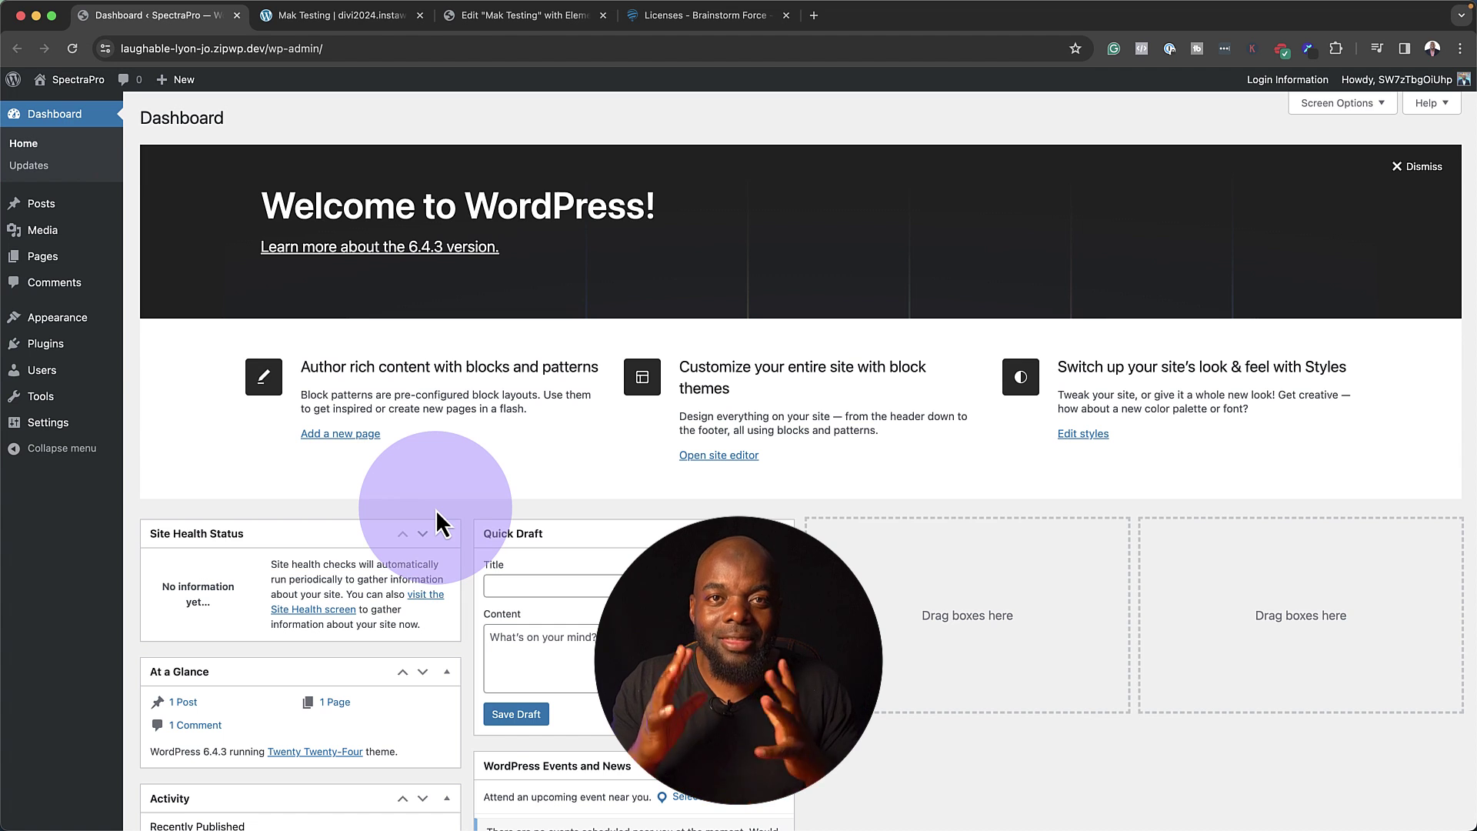
Install the Astra theme from the theme directory and activate it.
{"action": "mouse_move", "coordinate": [104, 316]}
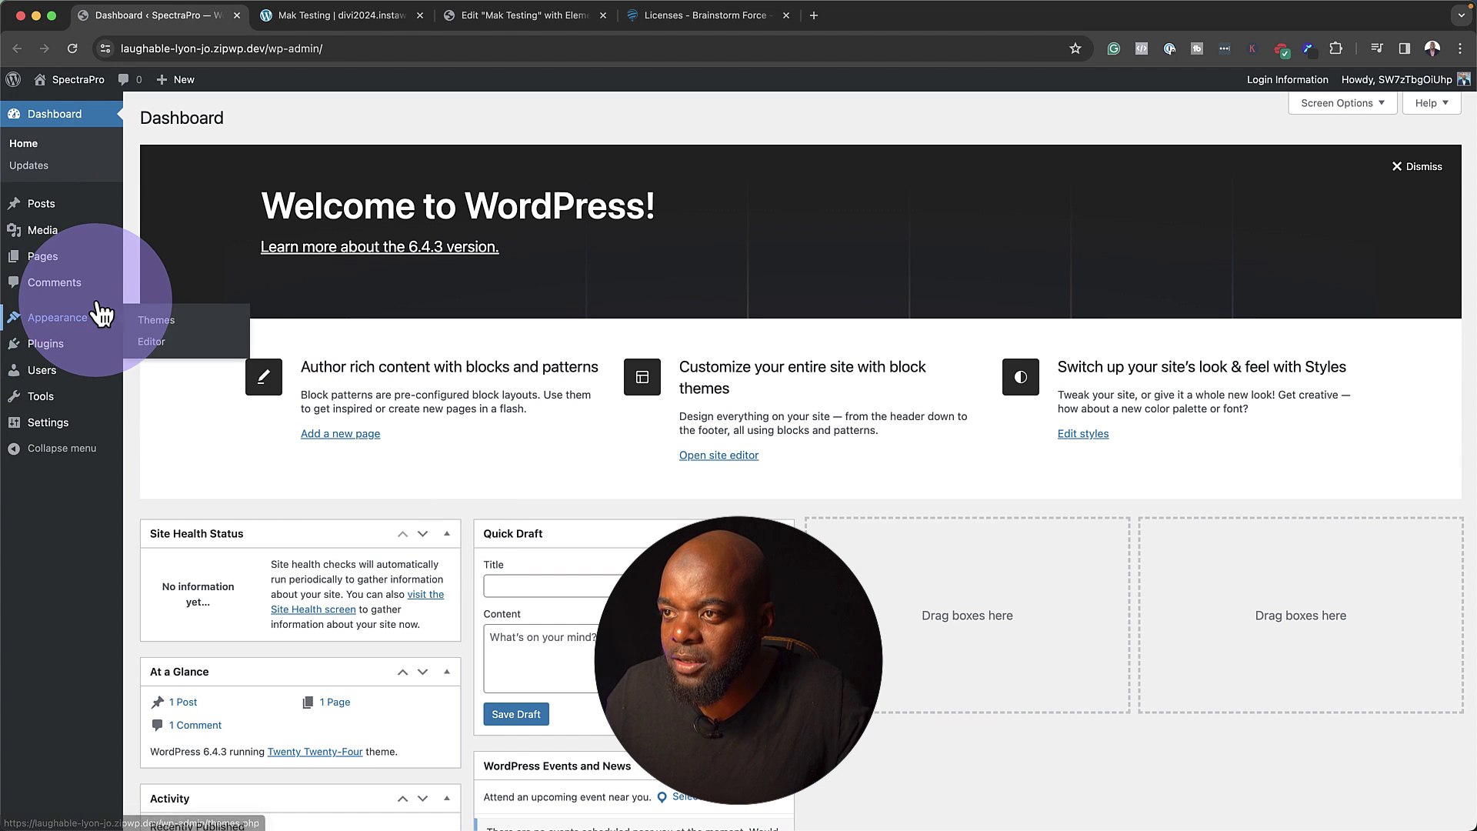
{"action": "left_click", "coordinate": [198, 329]}
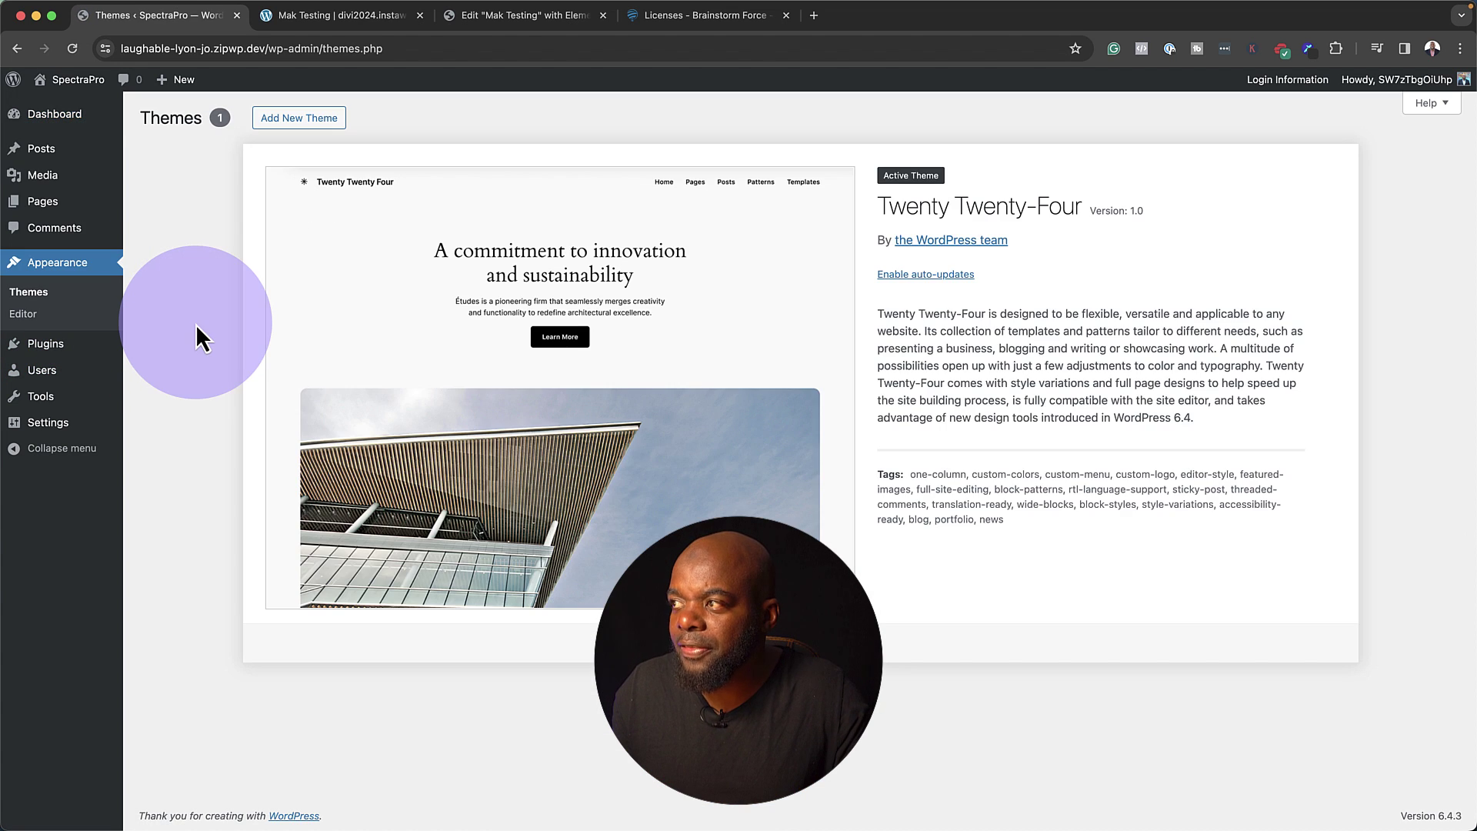
{"action": "left_click", "coordinate": [304, 119]}
{"action": "left_click", "coordinate": [1328, 163]}
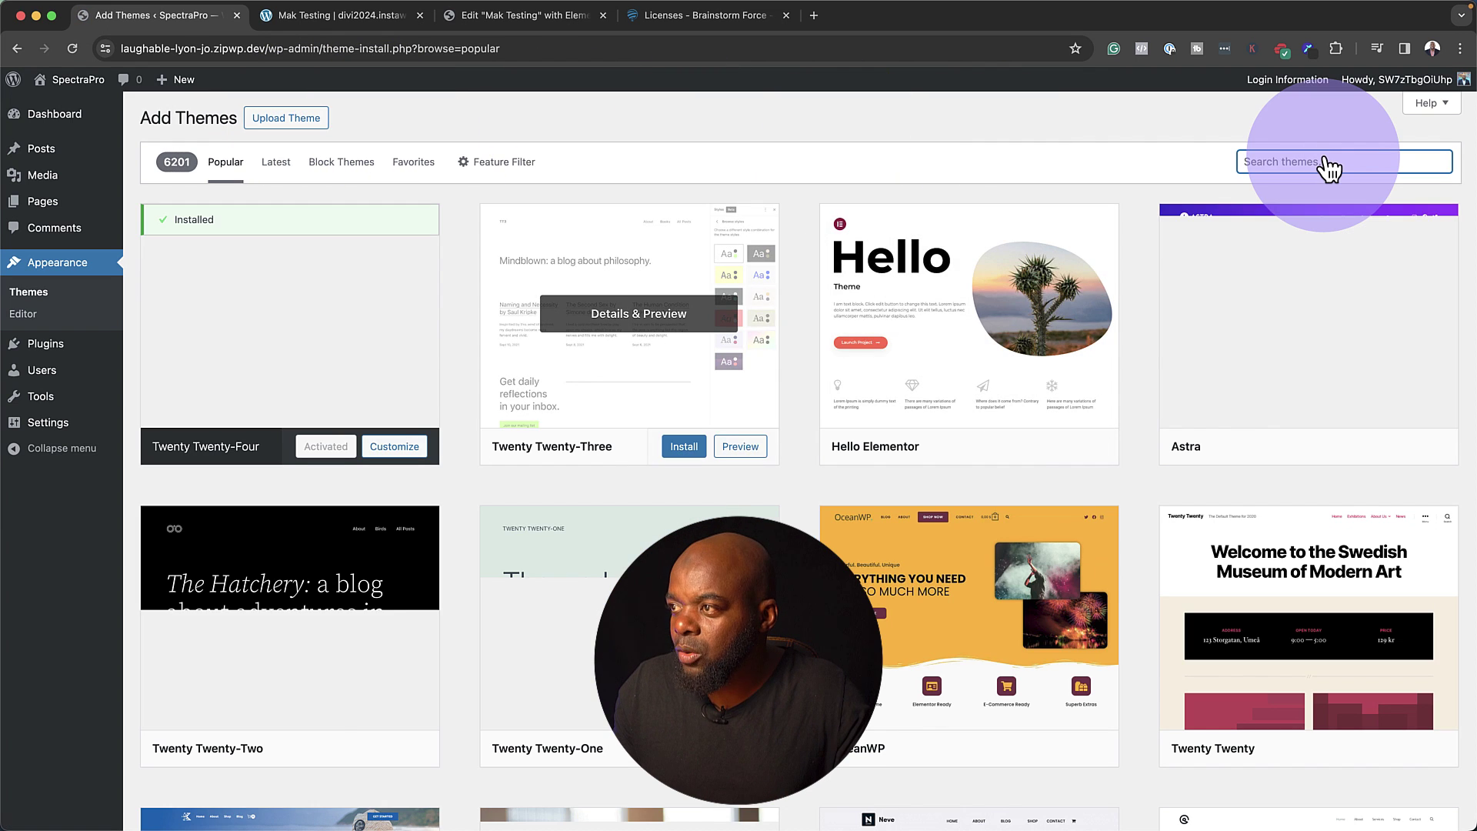
{"action": "left_click", "coordinate": [1364, 448]}
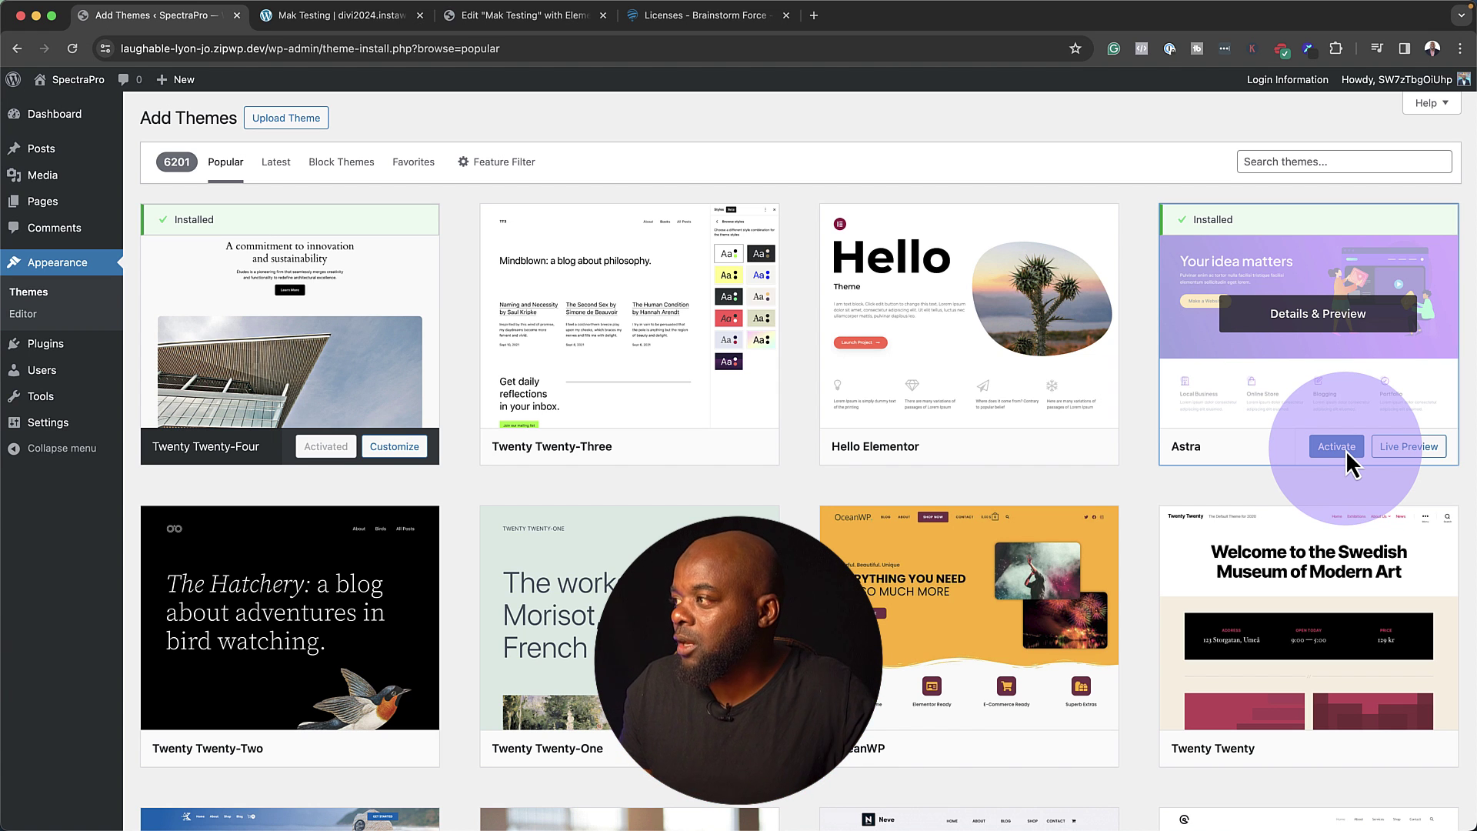
{"action": "left_click", "coordinate": [1348, 454]}
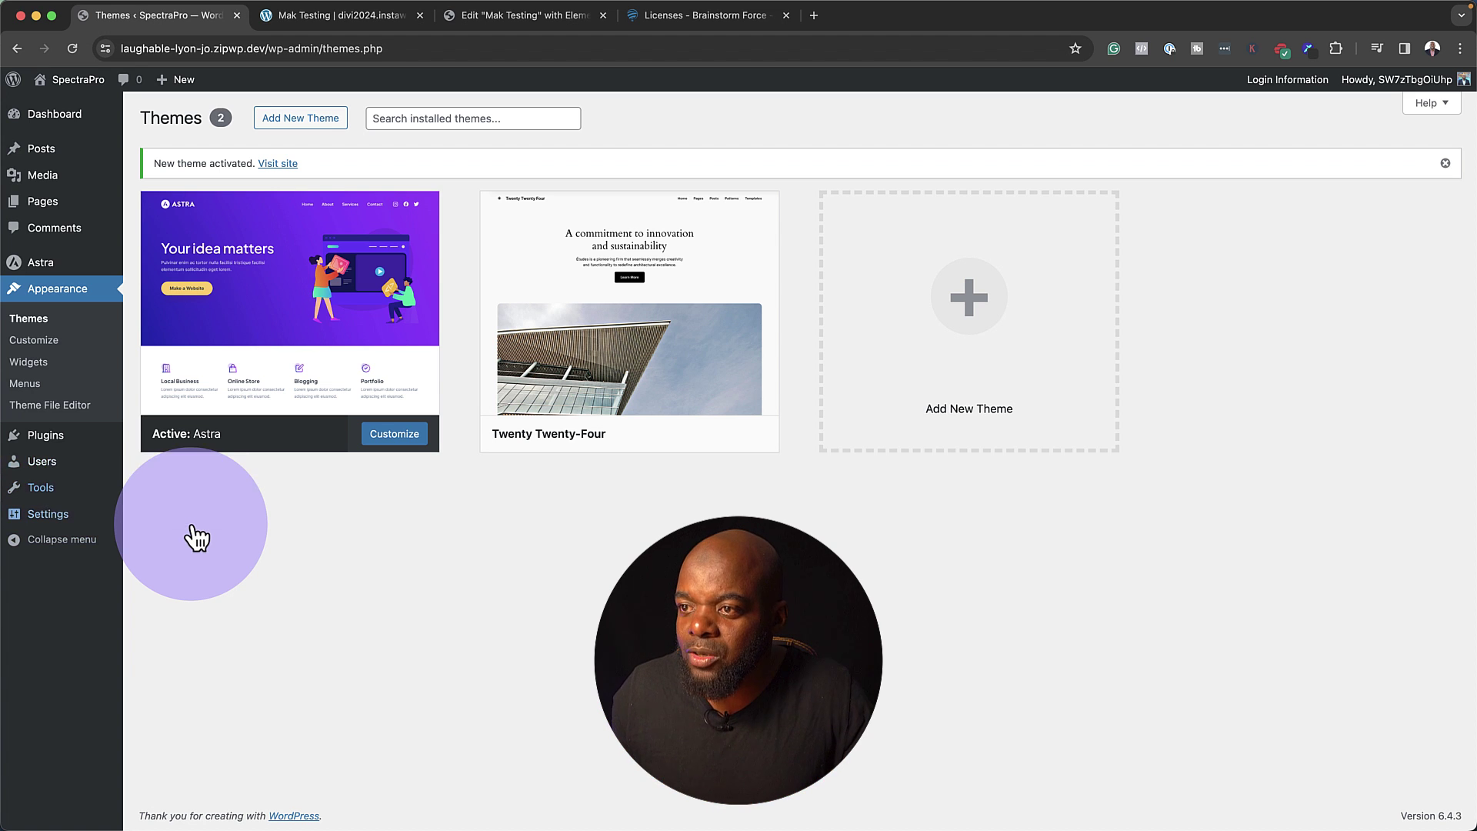
Search for the free Spectra plugin, install it and activate it.
{"action": "mouse_move", "coordinate": [46, 435]}
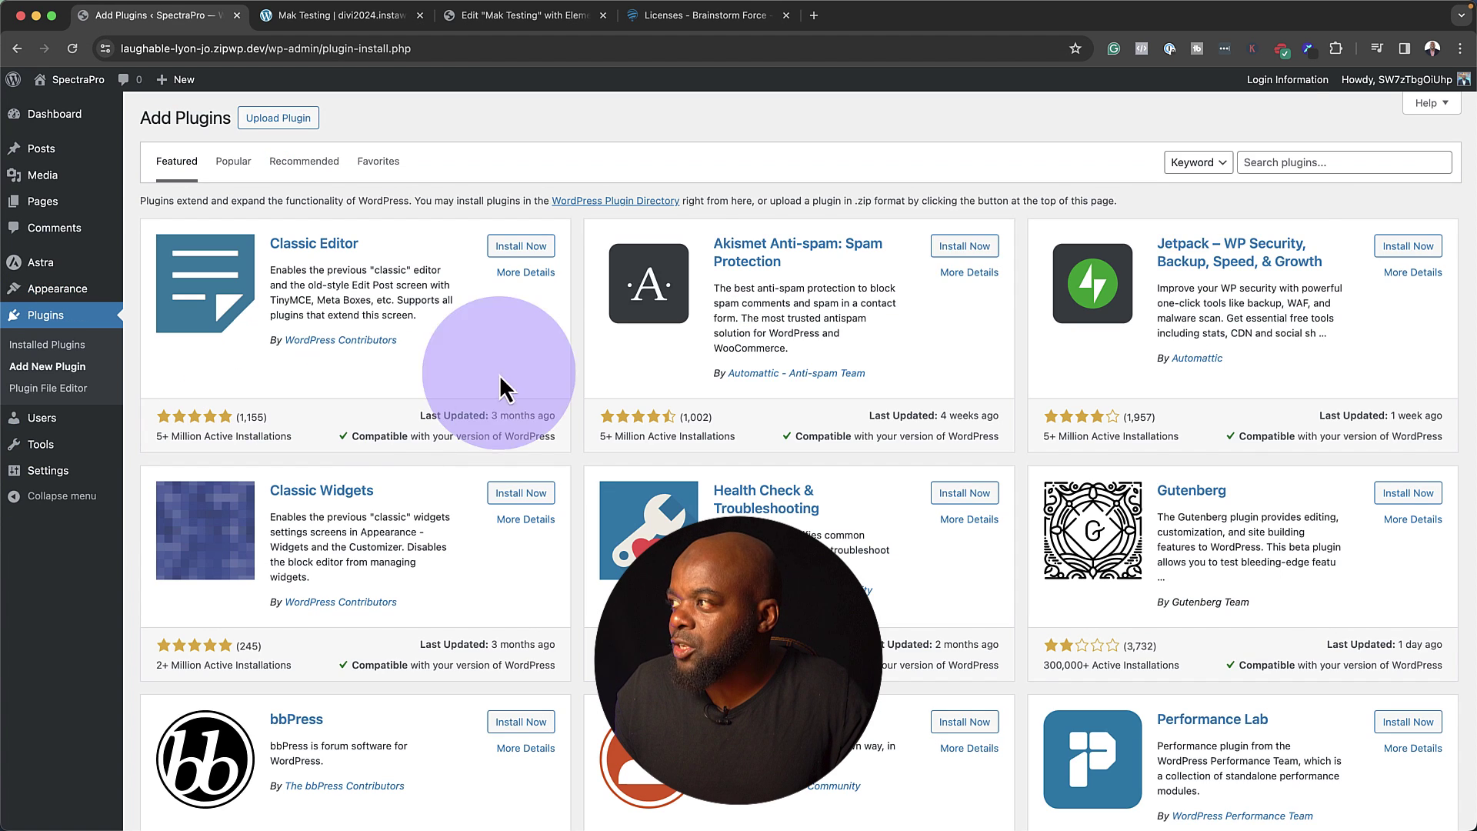
{"action": "type", "text": "spectra"}
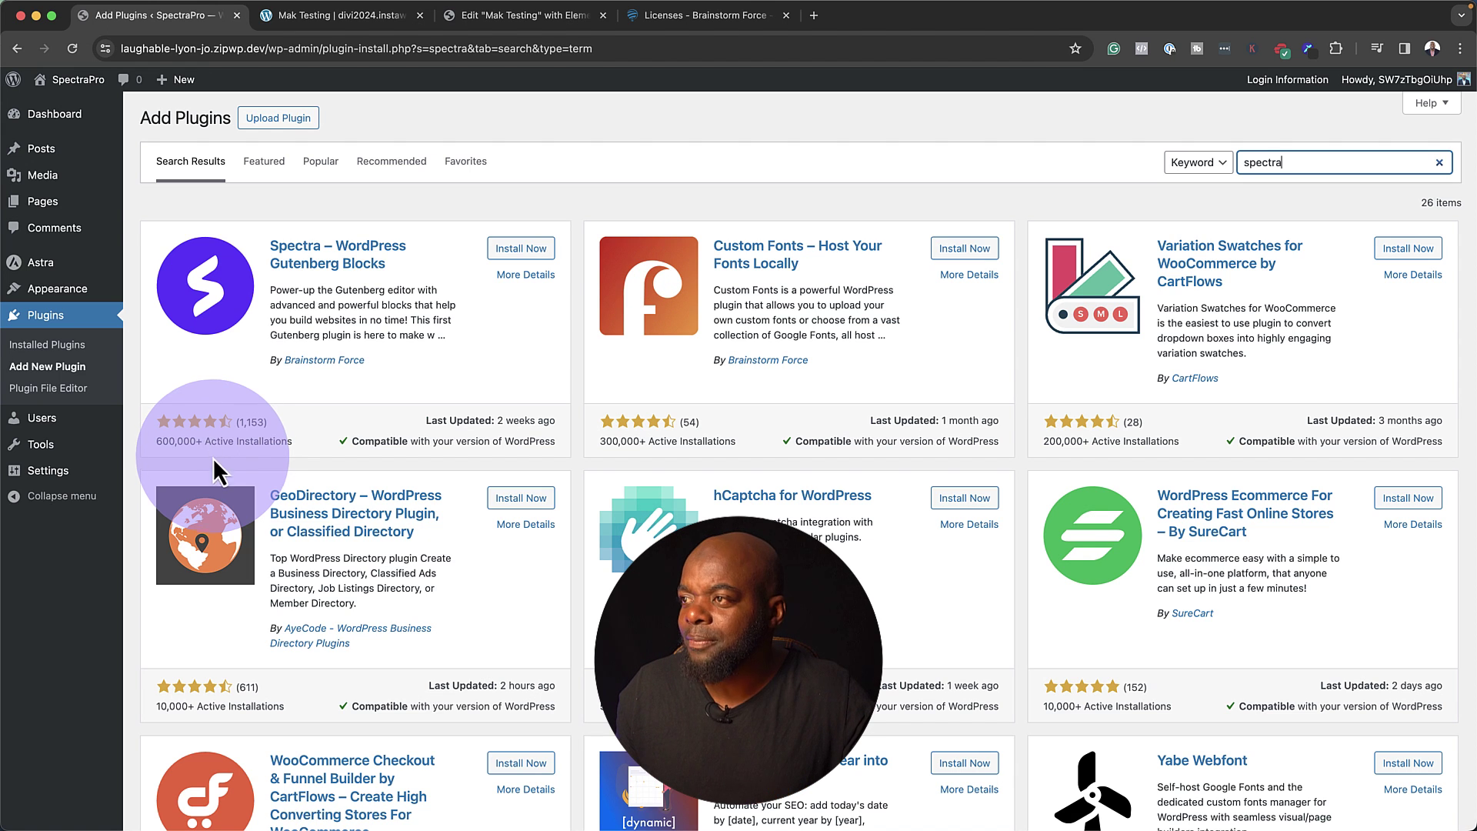
{"action": "left_click", "coordinate": [517, 249]}
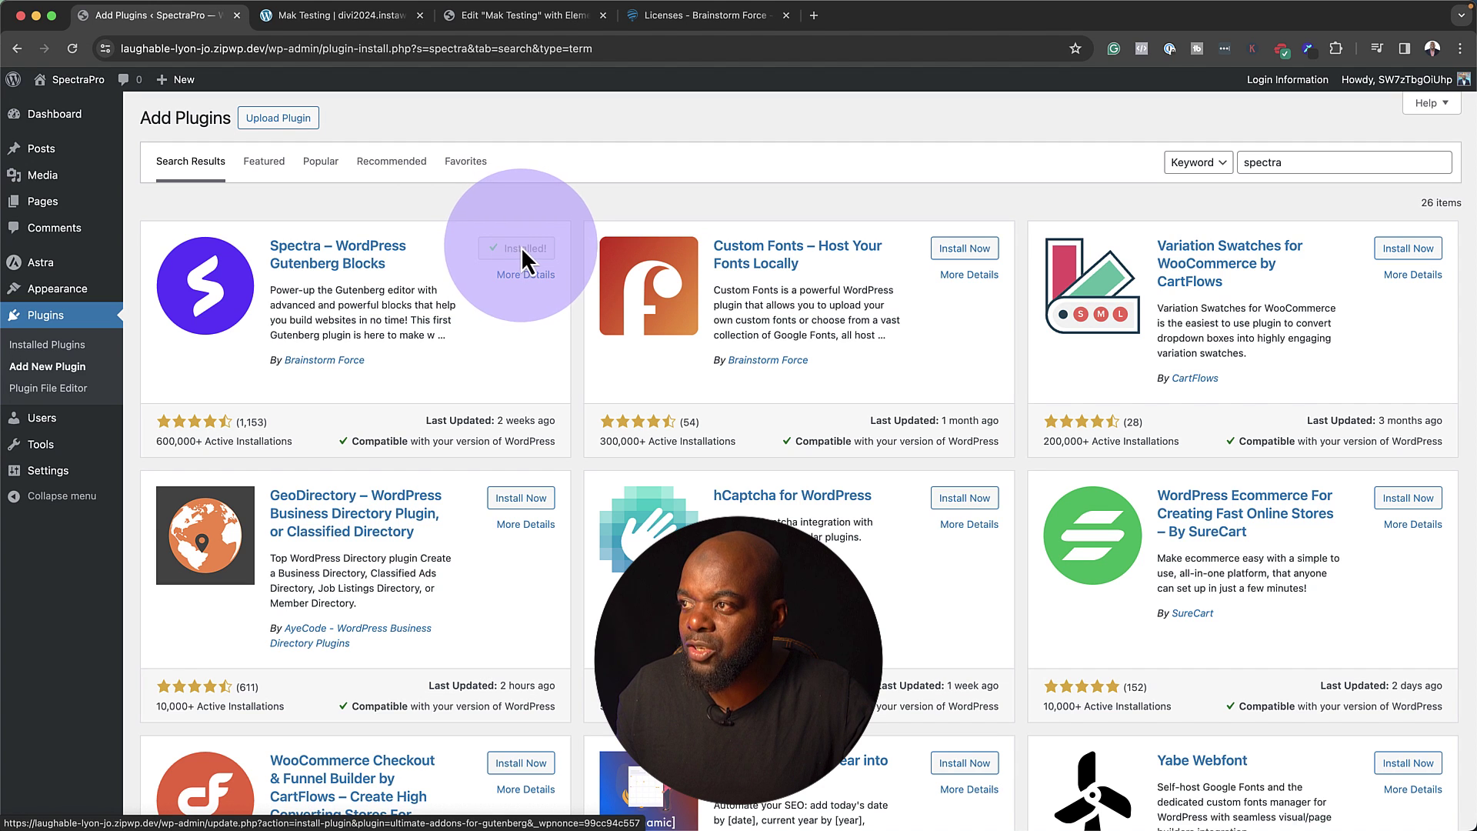
{"action": "left_click", "coordinate": [527, 248]}
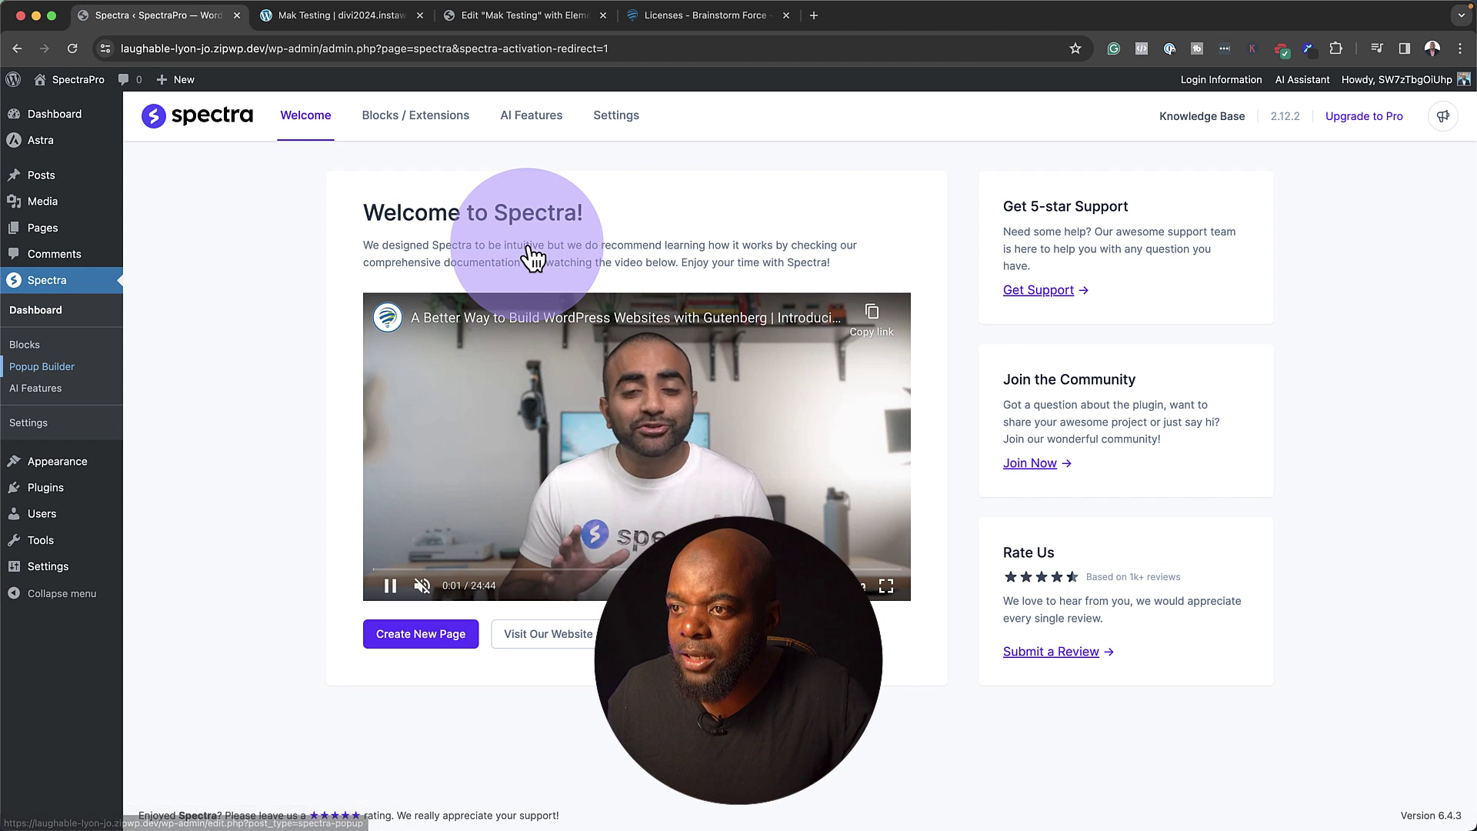
Upload spectra-pro-1.1.2.zip as a plugin, install it and activate Spectra Pro.
{"action": "mouse_move", "coordinate": [45, 487]}
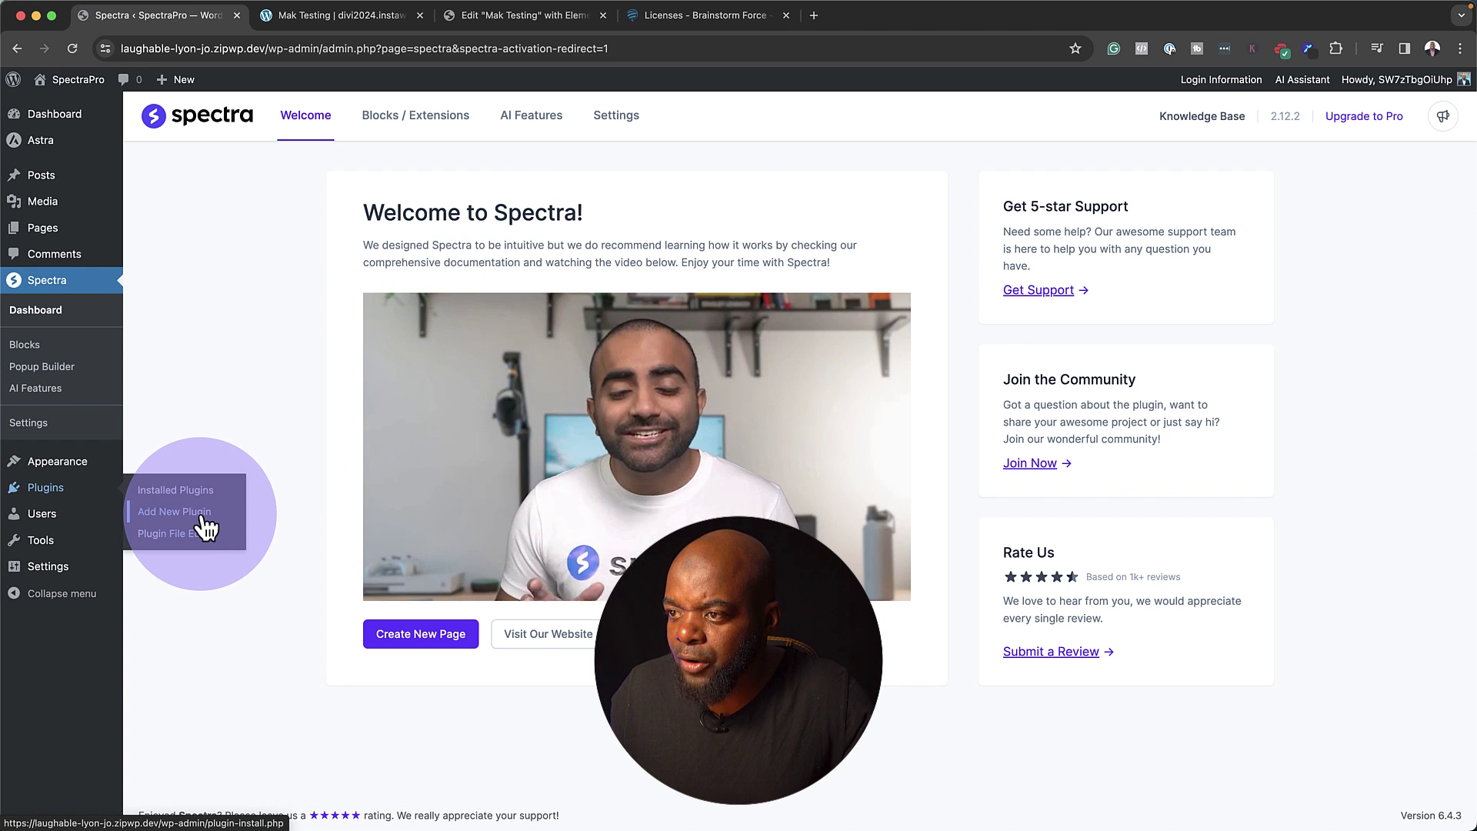
{"action": "left_click", "coordinate": [205, 519]}
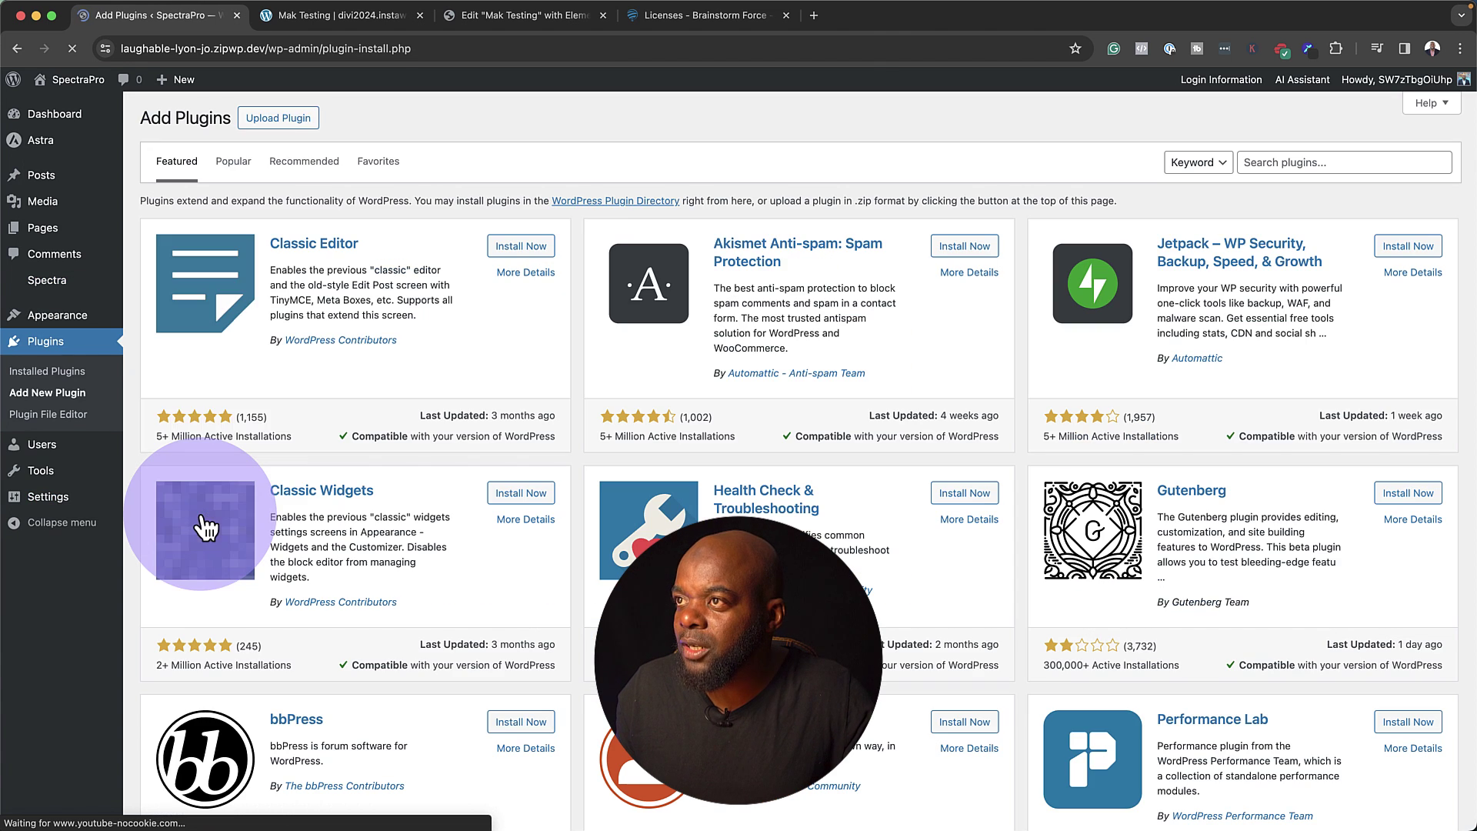
{"action": "left_click", "coordinate": [278, 119]}
{"action": "left_click", "coordinate": [685, 257]}
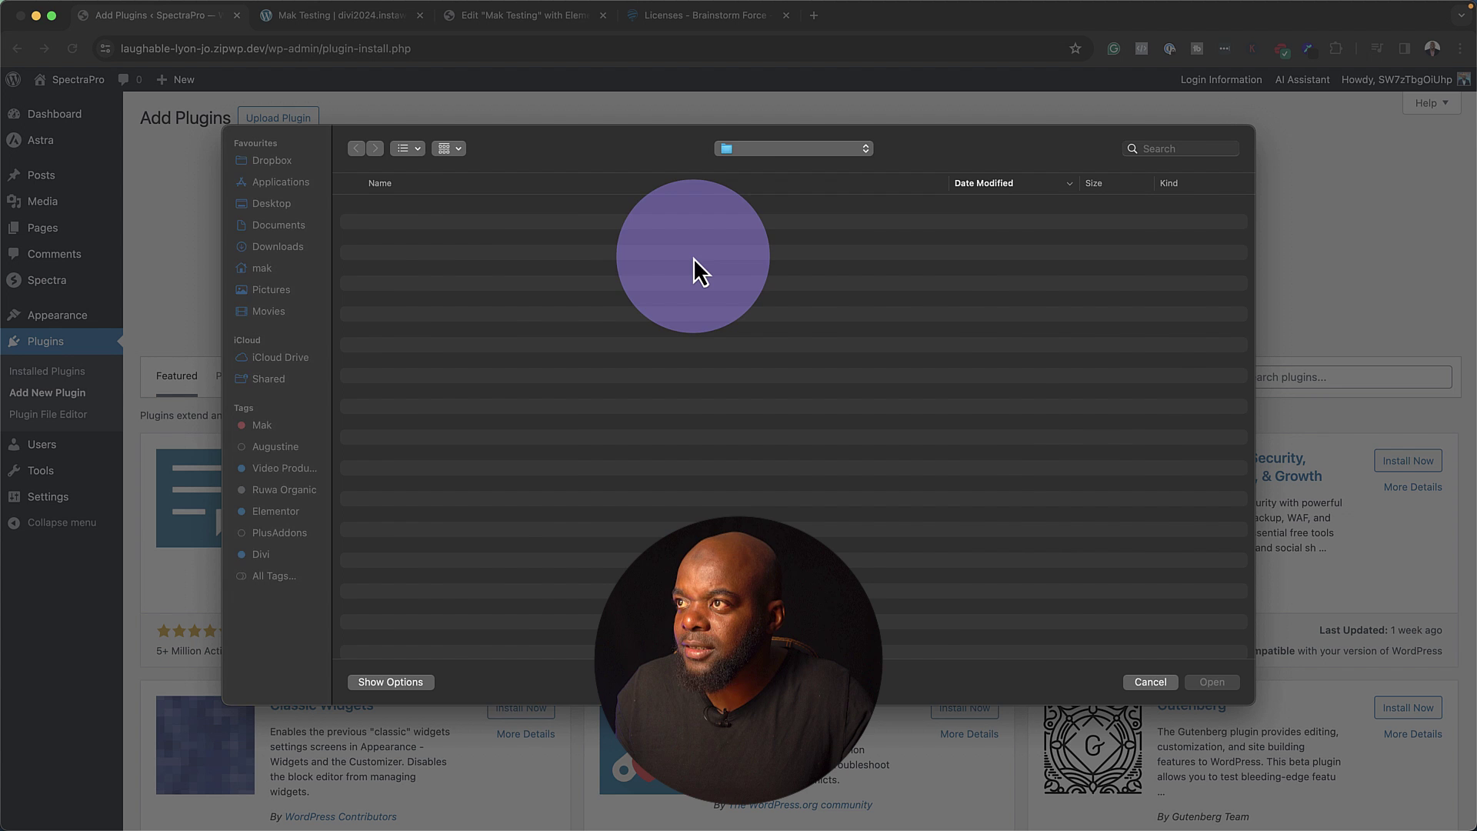
{"action": "double_click", "coordinate": [468, 500]}
{"action": "left_click", "coordinate": [938, 260]}
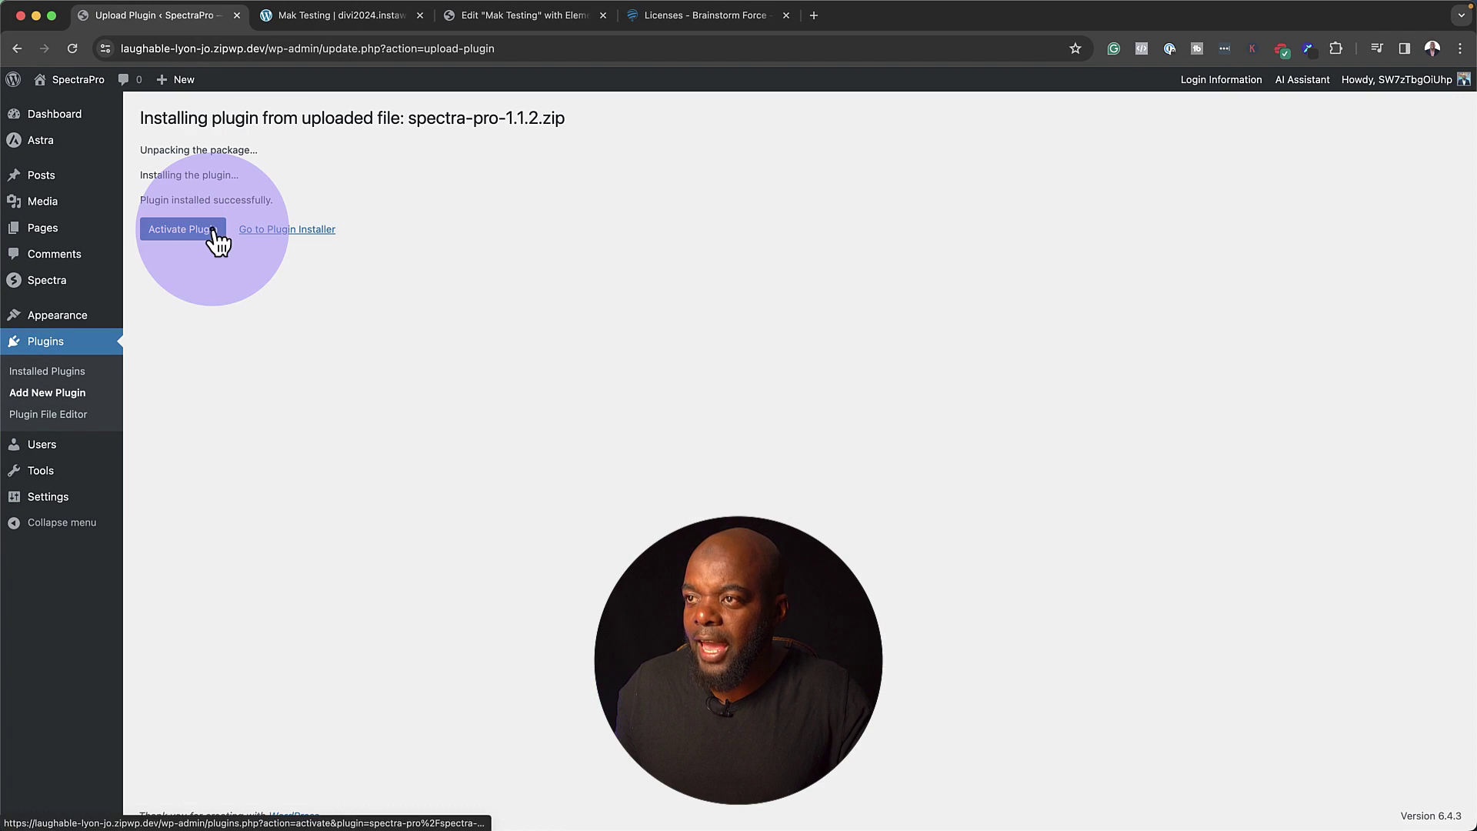
{"action": "left_click", "coordinate": [213, 230]}
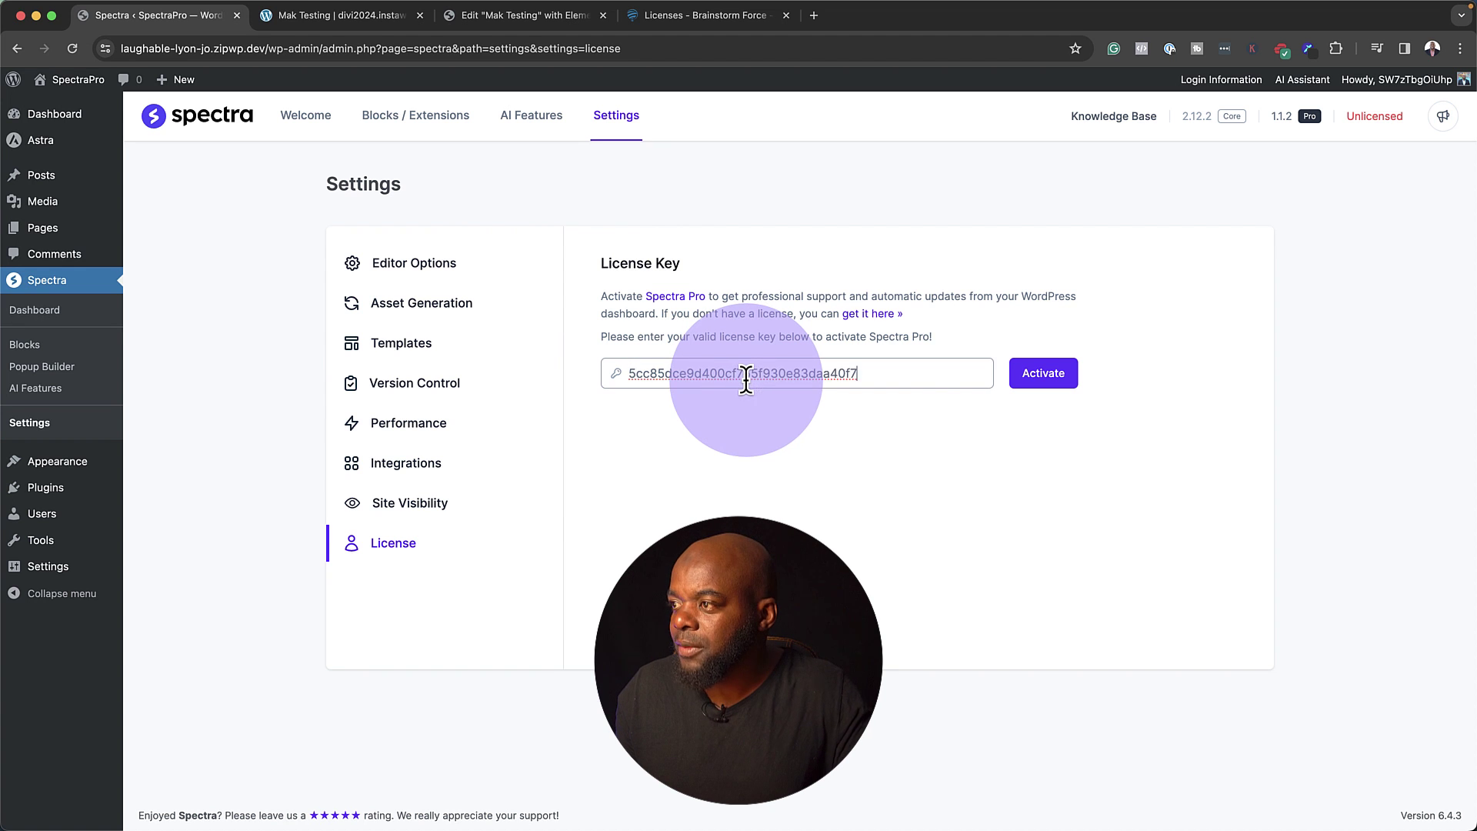
Activate the Spectra Pro license and review each Spectra settings section, ending on Editor Options.
{"action": "left_click", "coordinate": [1034, 376]}
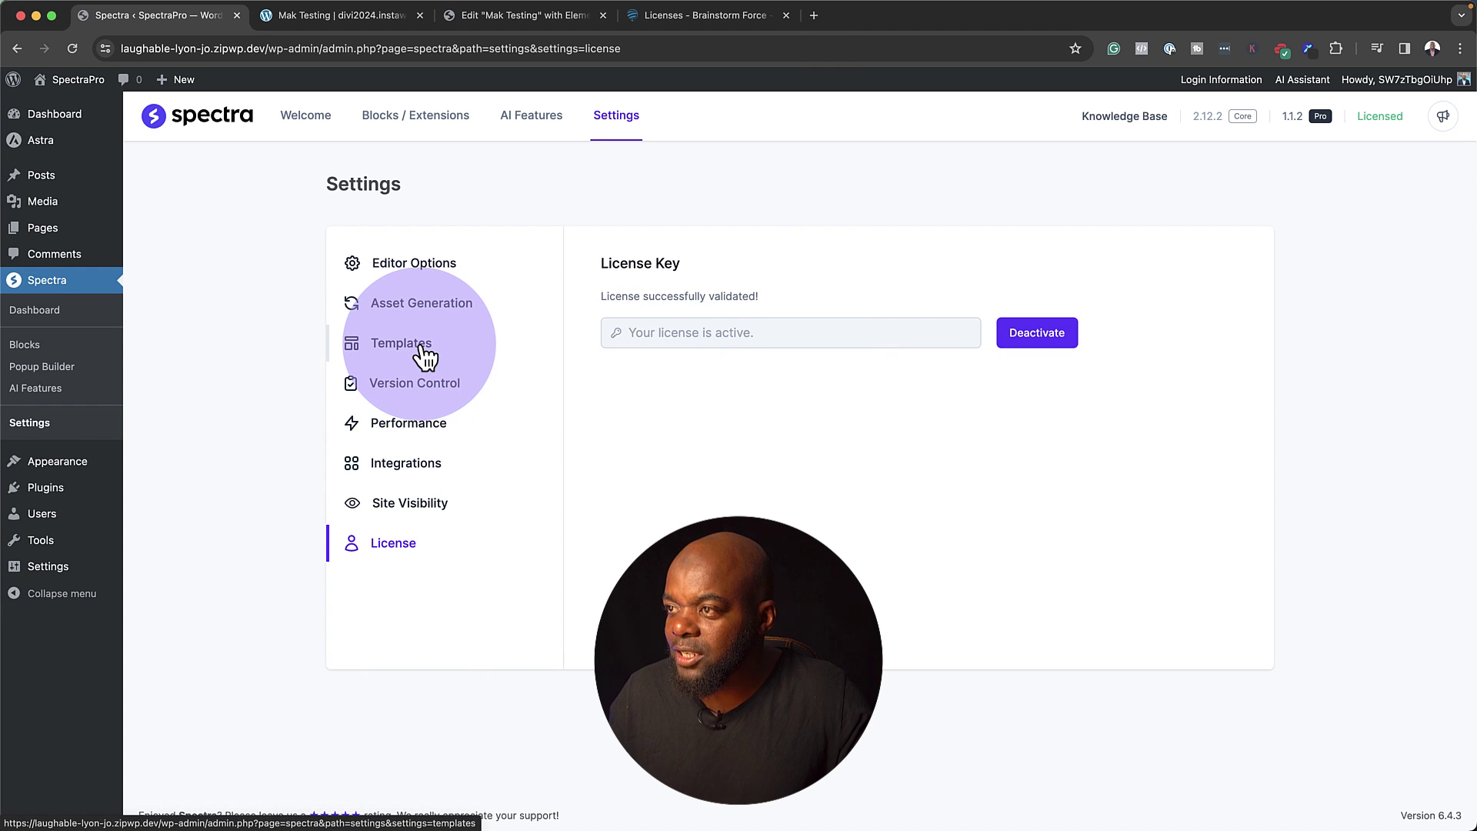
{"action": "left_click", "coordinate": [423, 352]}
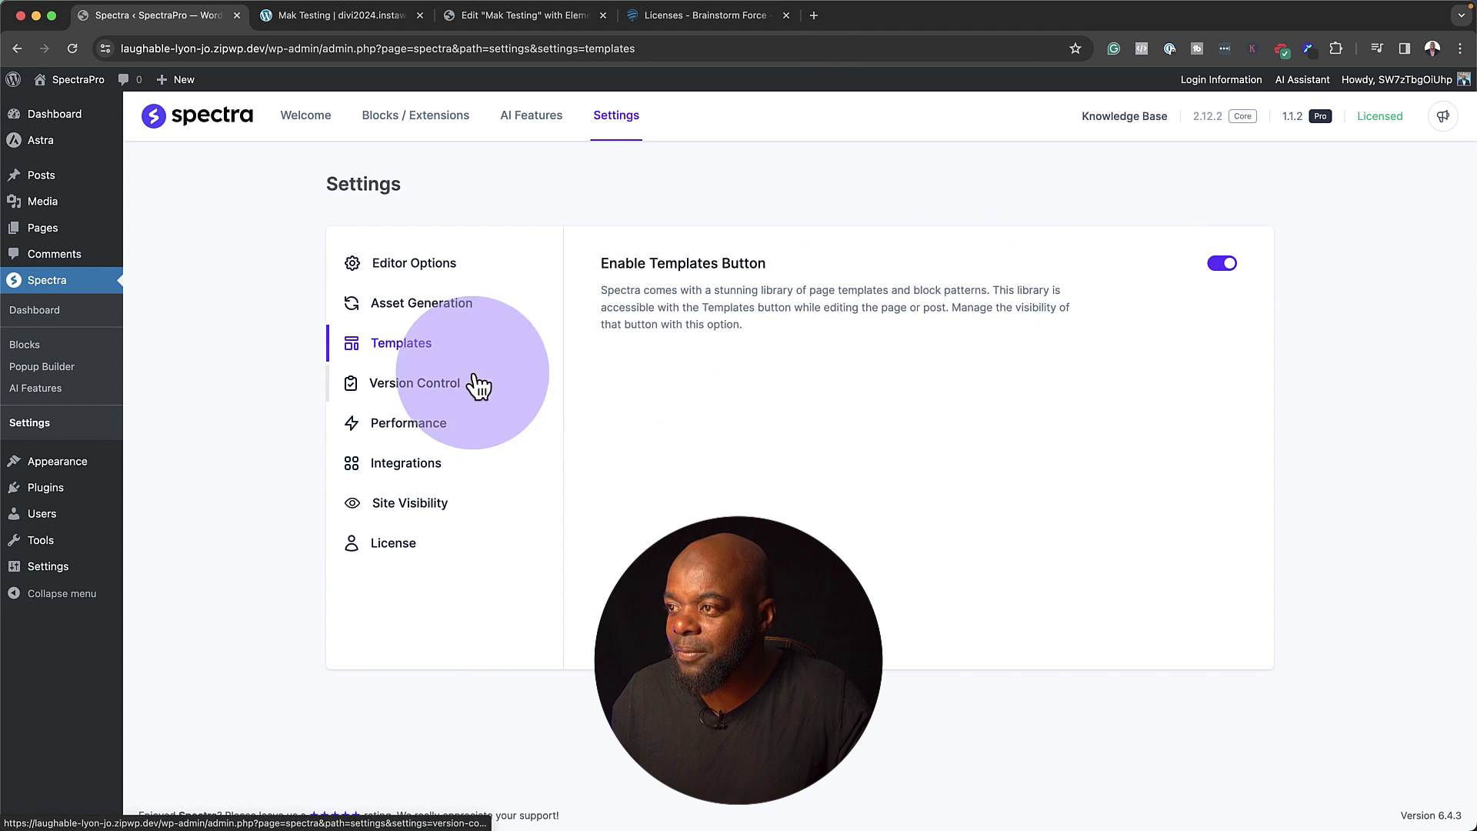
{"action": "left_click", "coordinate": [415, 388]}
{"action": "left_click", "coordinate": [419, 425]}
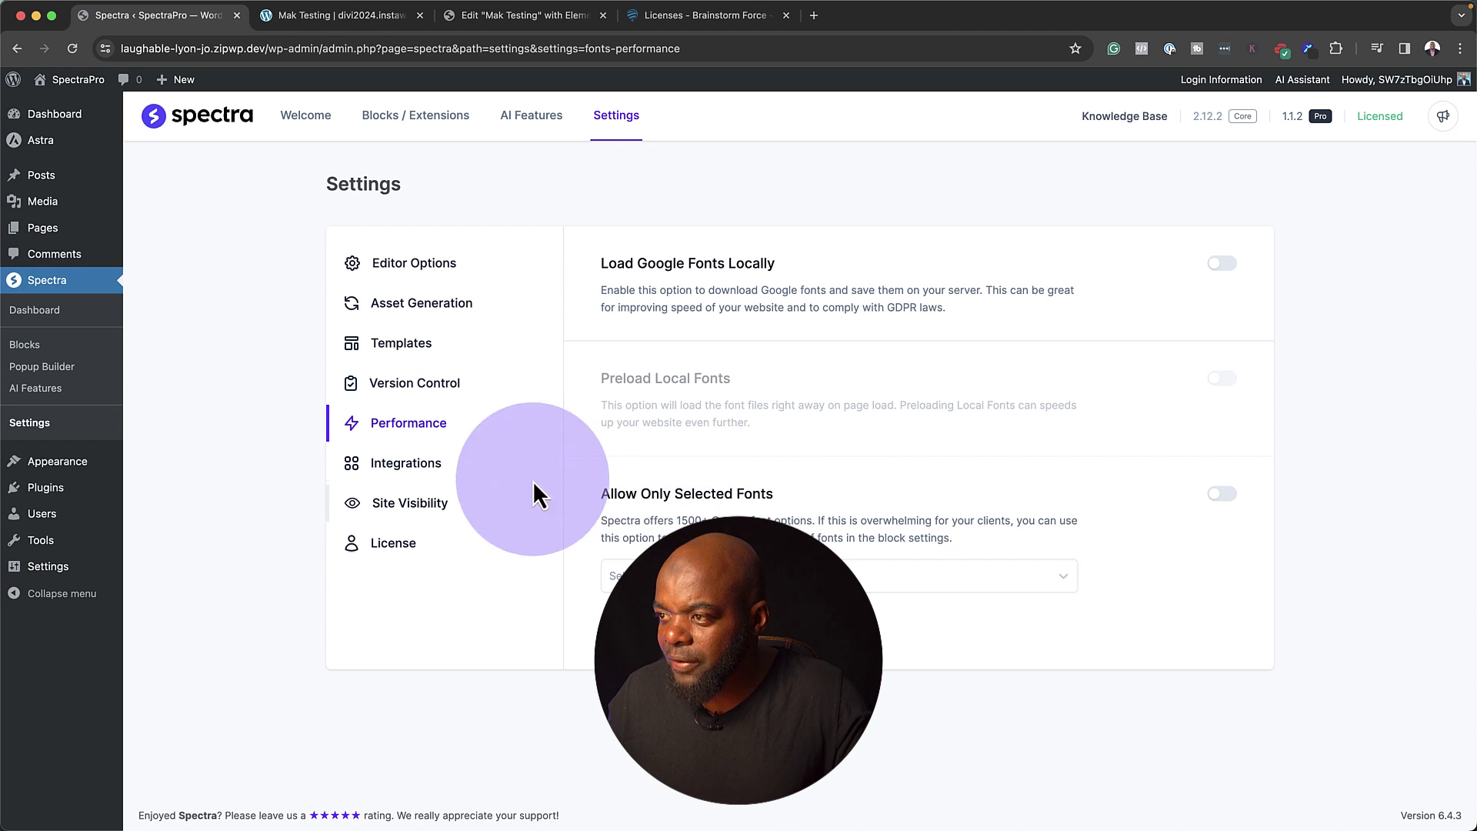
{"action": "left_click", "coordinate": [432, 471]}
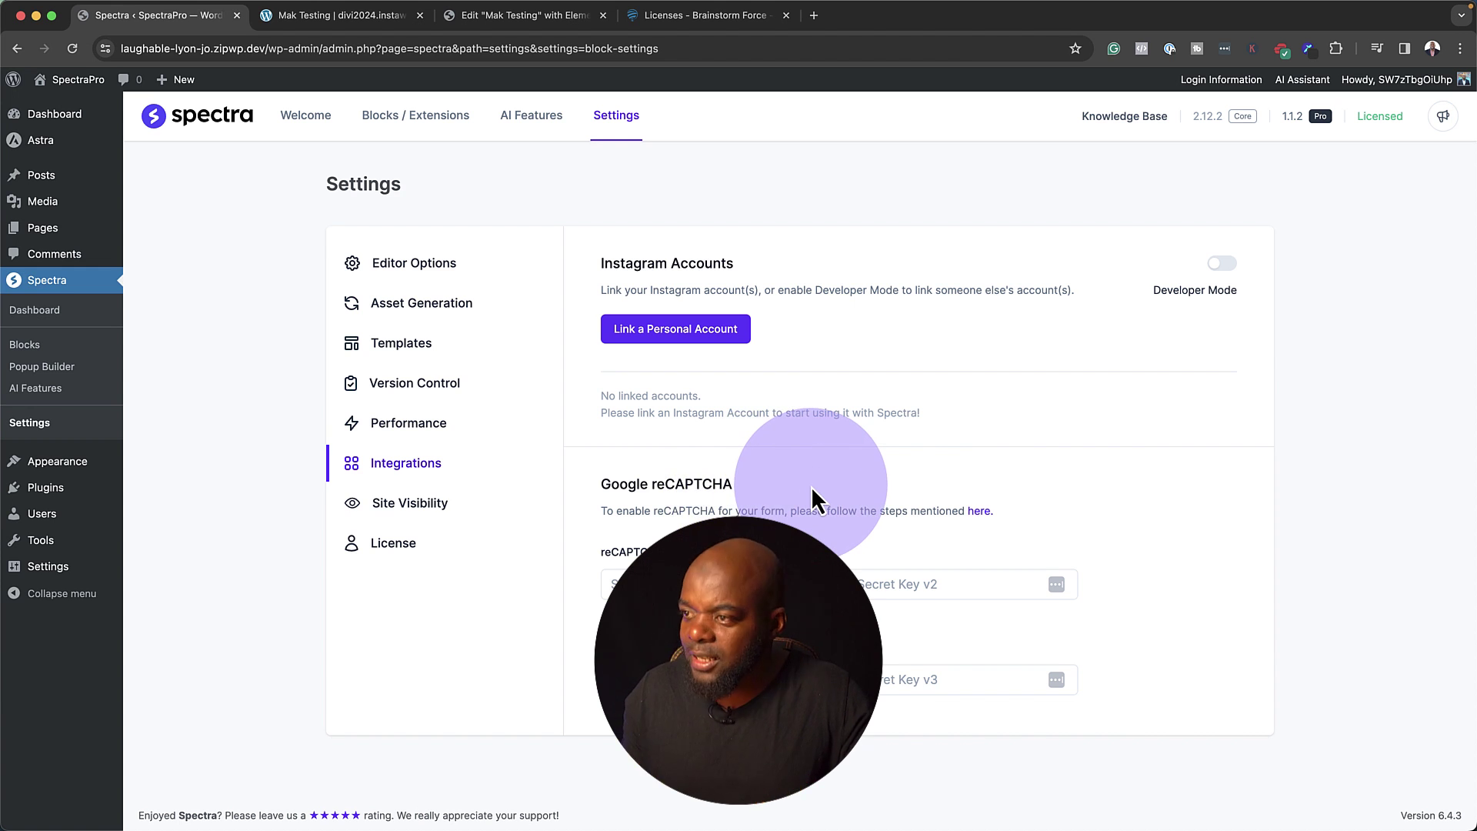
{"action": "left_click", "coordinate": [464, 514]}
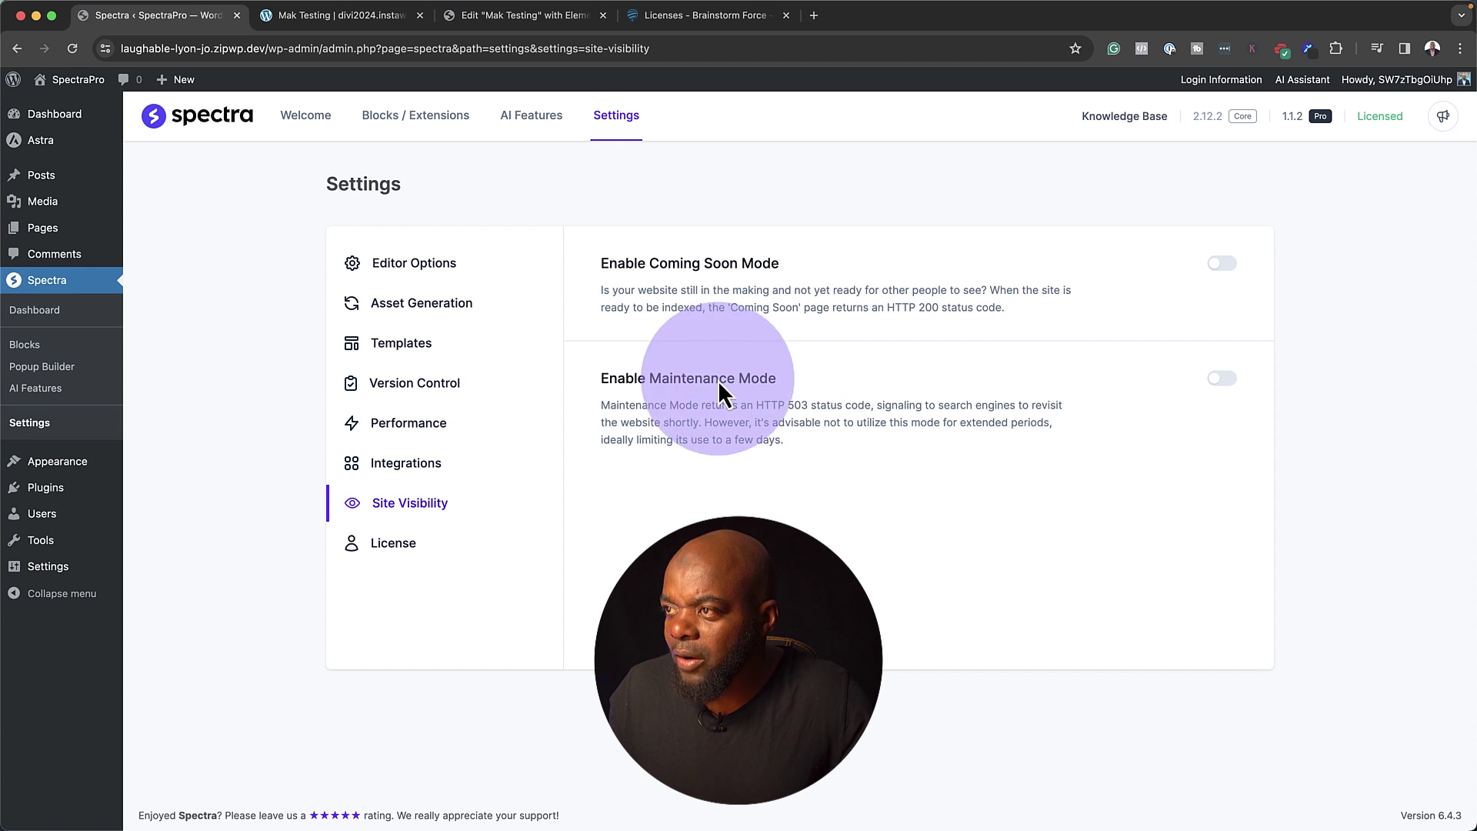
{"action": "left_click", "coordinate": [419, 266]}
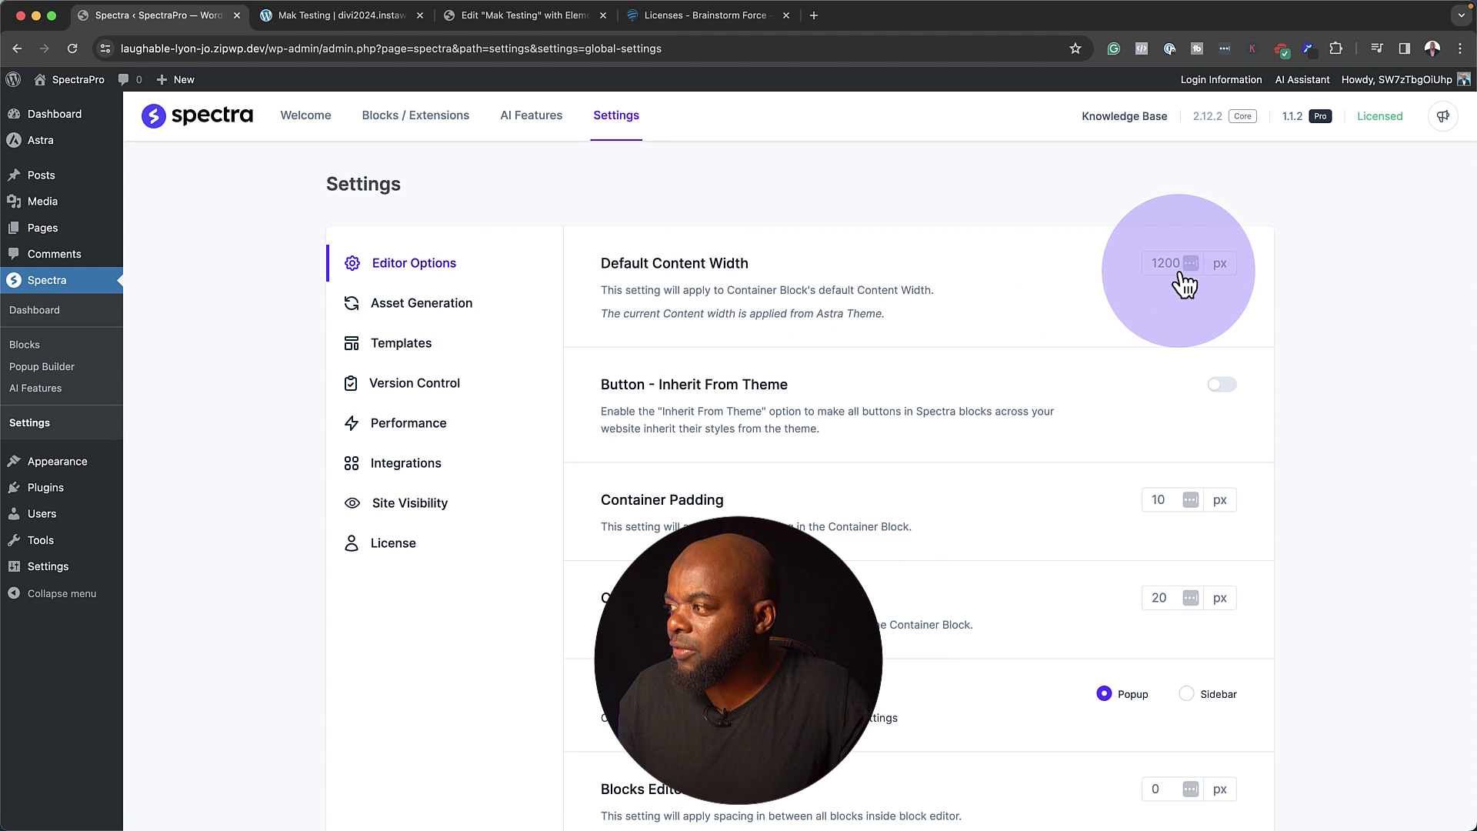
{"action": "scroll", "coordinate": [940, 477], "scroll_direction": "down", "scroll_amount": 1}
{"action": "scroll", "coordinate": [933, 482], "scroll_direction": "down", "scroll_amount": 1}
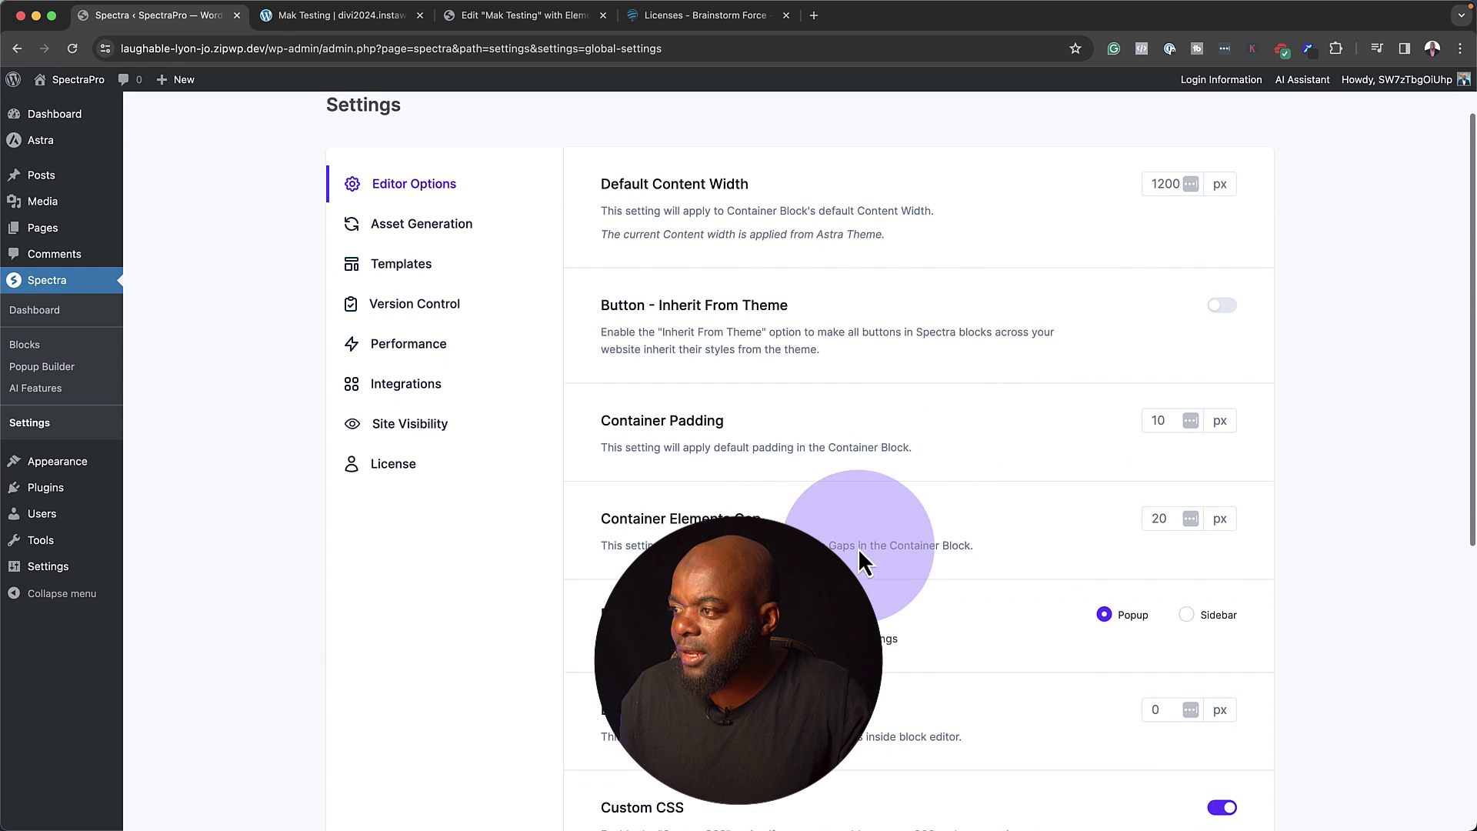
{"action": "scroll", "coordinate": [856, 554], "scroll_direction": "down", "scroll_amount": 2}
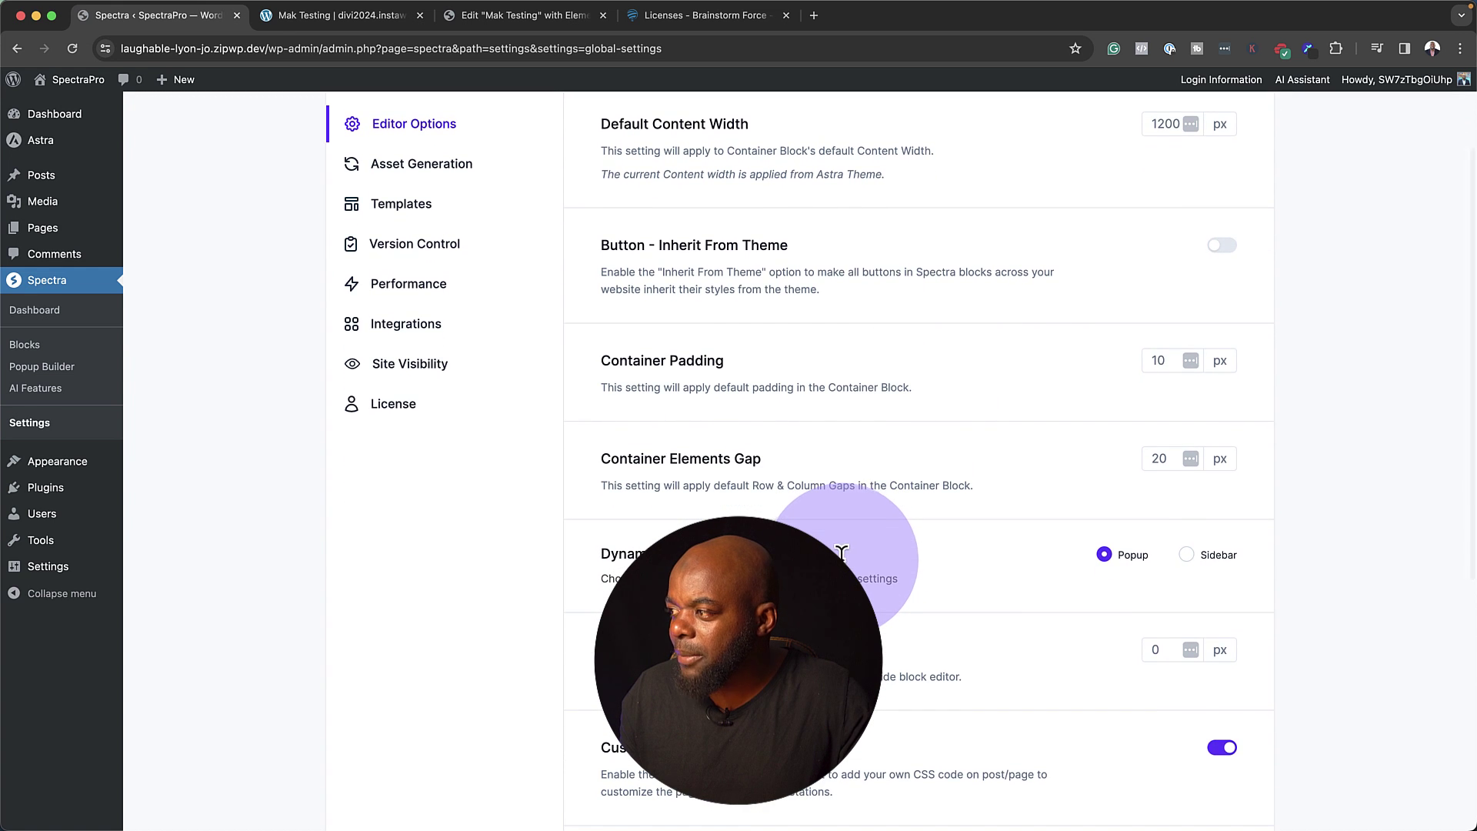
{"action": "scroll", "coordinate": [841, 552], "scroll_direction": "down", "scroll_amount": 8}
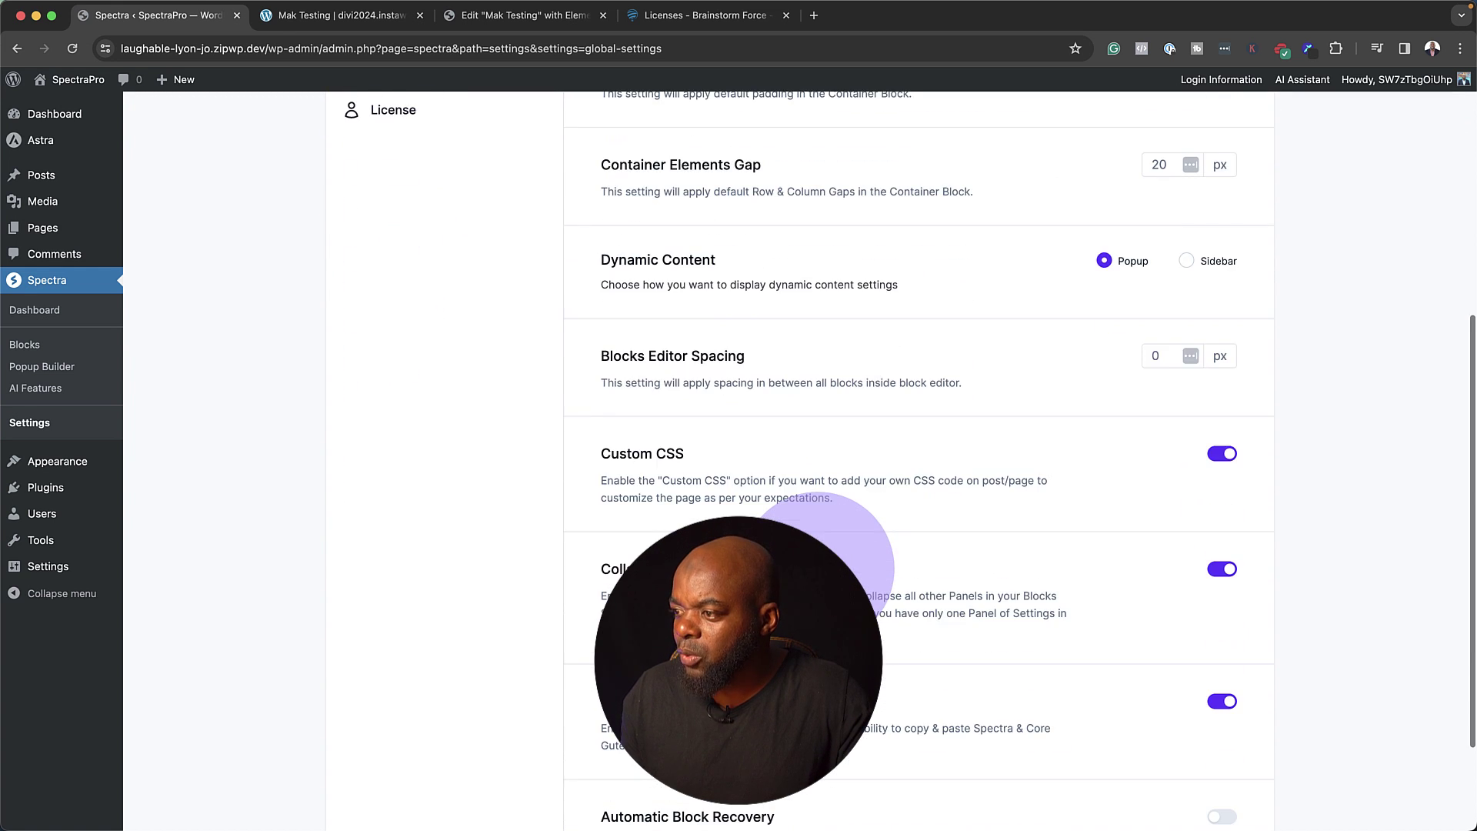
{"action": "scroll", "coordinate": [820, 569], "scroll_direction": "down", "scroll_amount": 3}
{"action": "scroll", "coordinate": [820, 570], "scroll_direction": "up", "scroll_amount": 10}
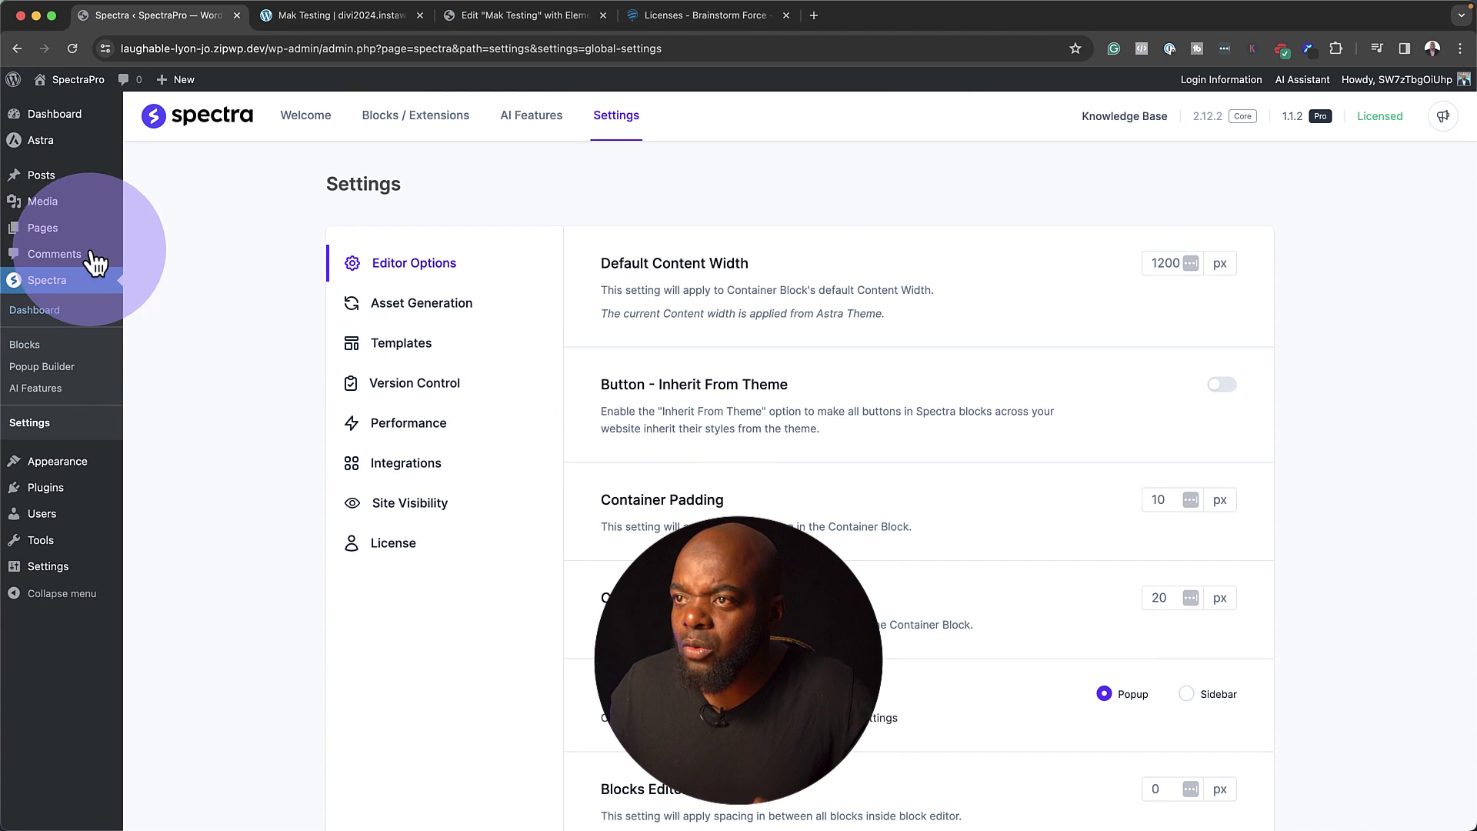
{"action": "mouse_move", "coordinate": [59, 246]}
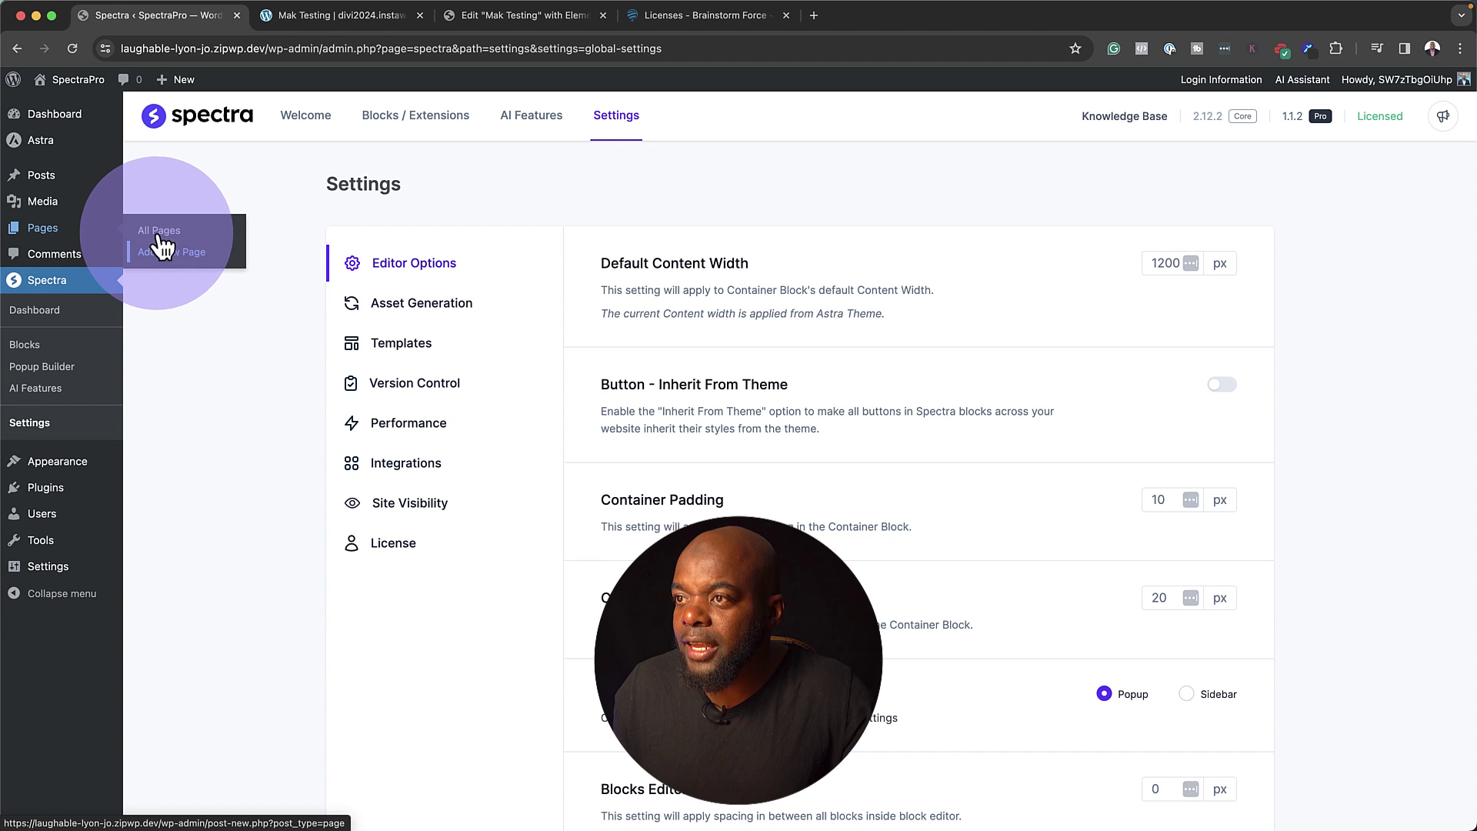
Create a new page titled 'Test Page'.
{"action": "left_click", "coordinate": [178, 254]}
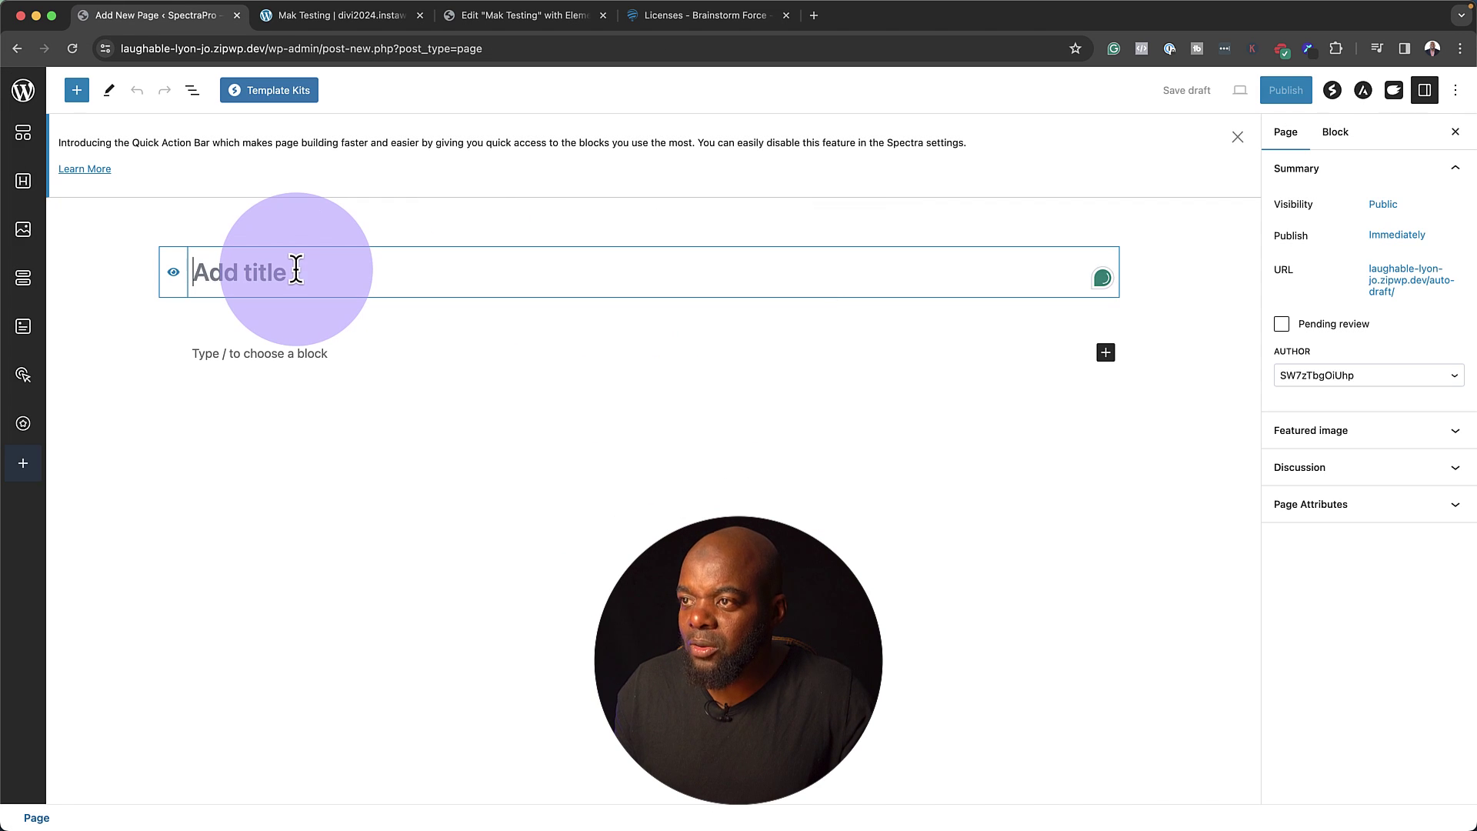
{"action": "type", "text": "Test Page"}
{"action": "left_click", "coordinate": [251, 422]}
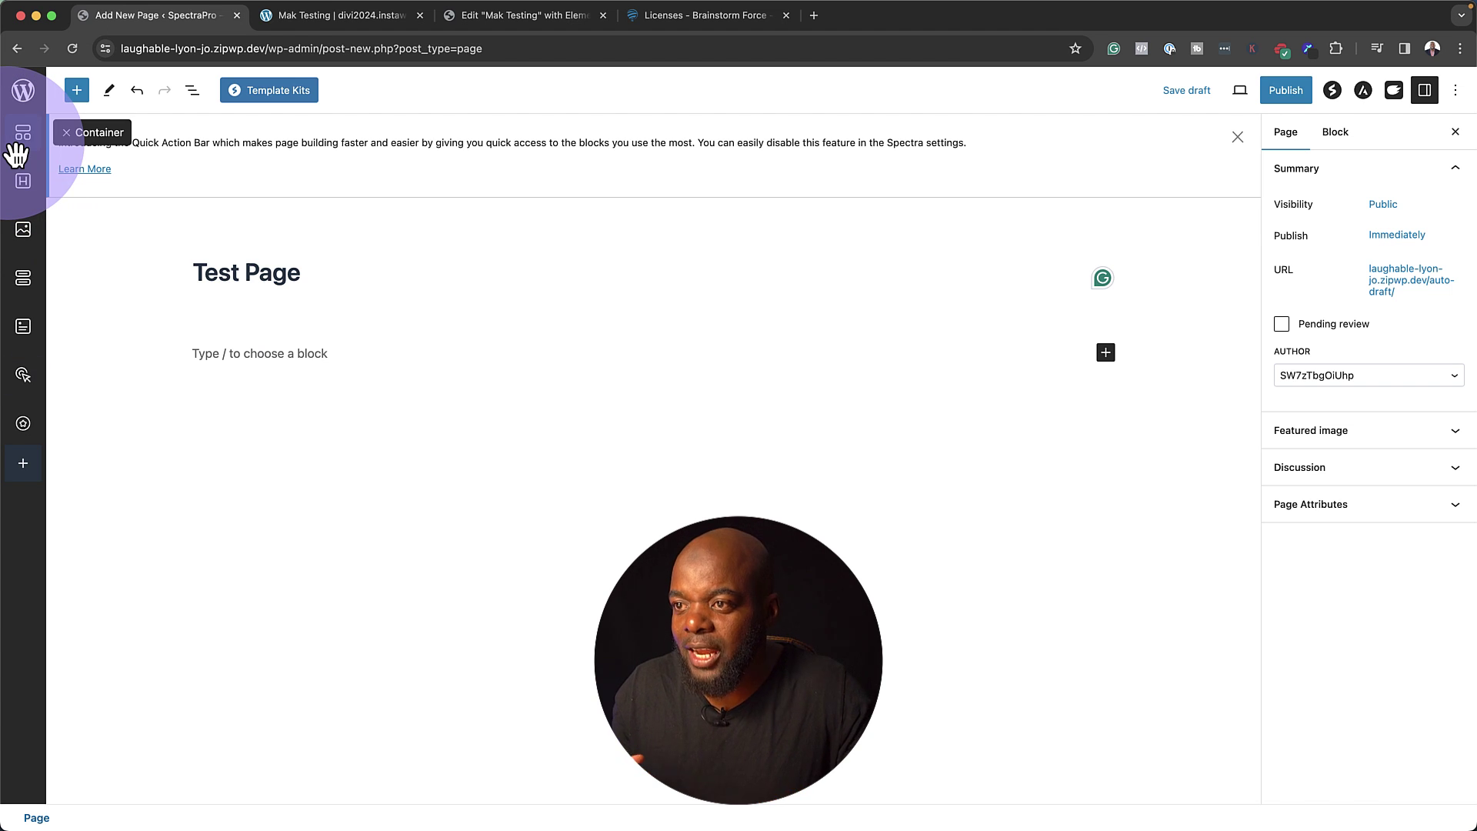
Add Countdown to the Quick Action Bar and insert a Spectra Container block.
{"action": "left_click", "coordinate": [24, 463]}
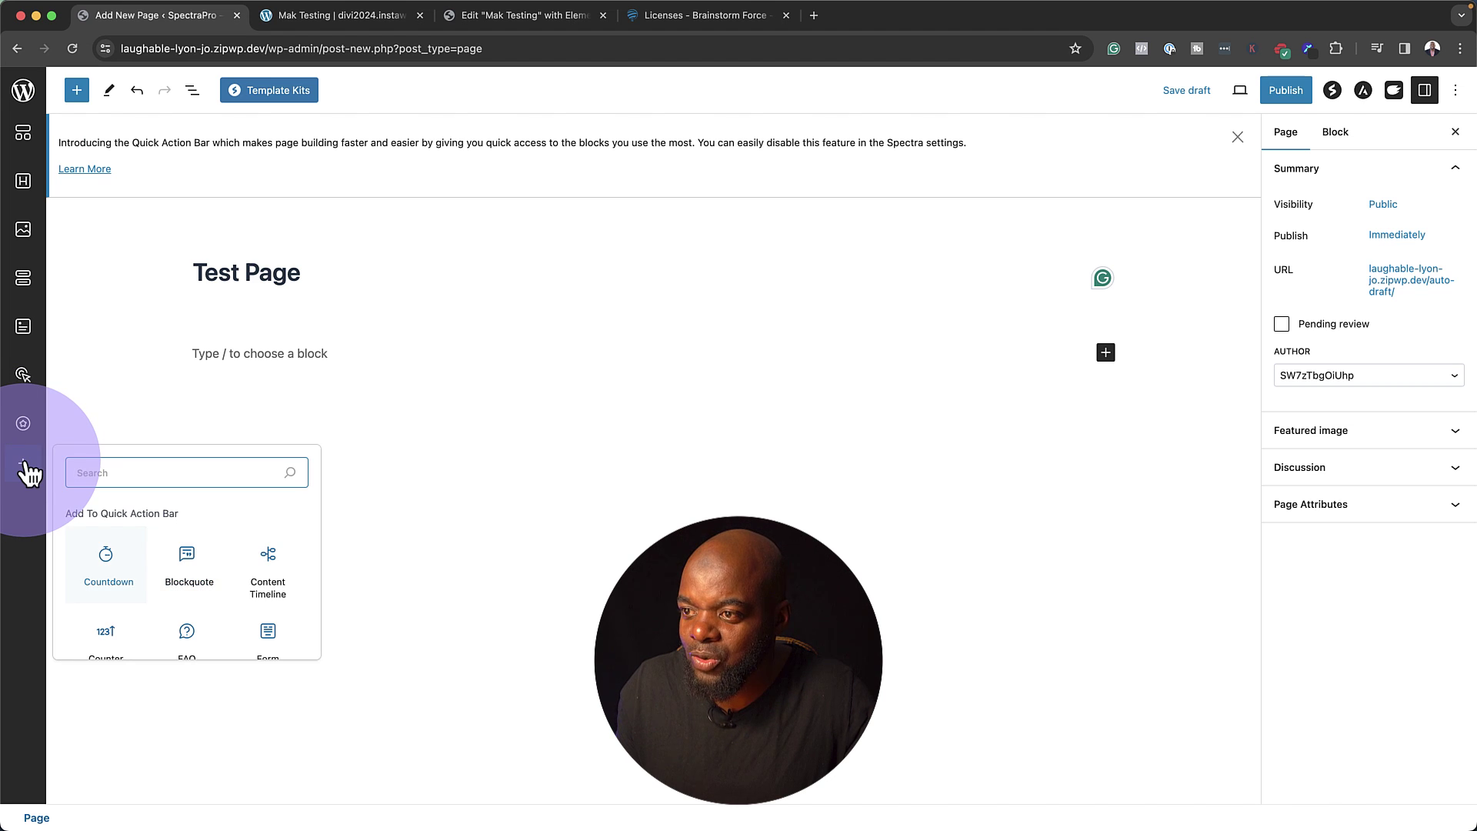
{"action": "left_click", "coordinate": [108, 577]}
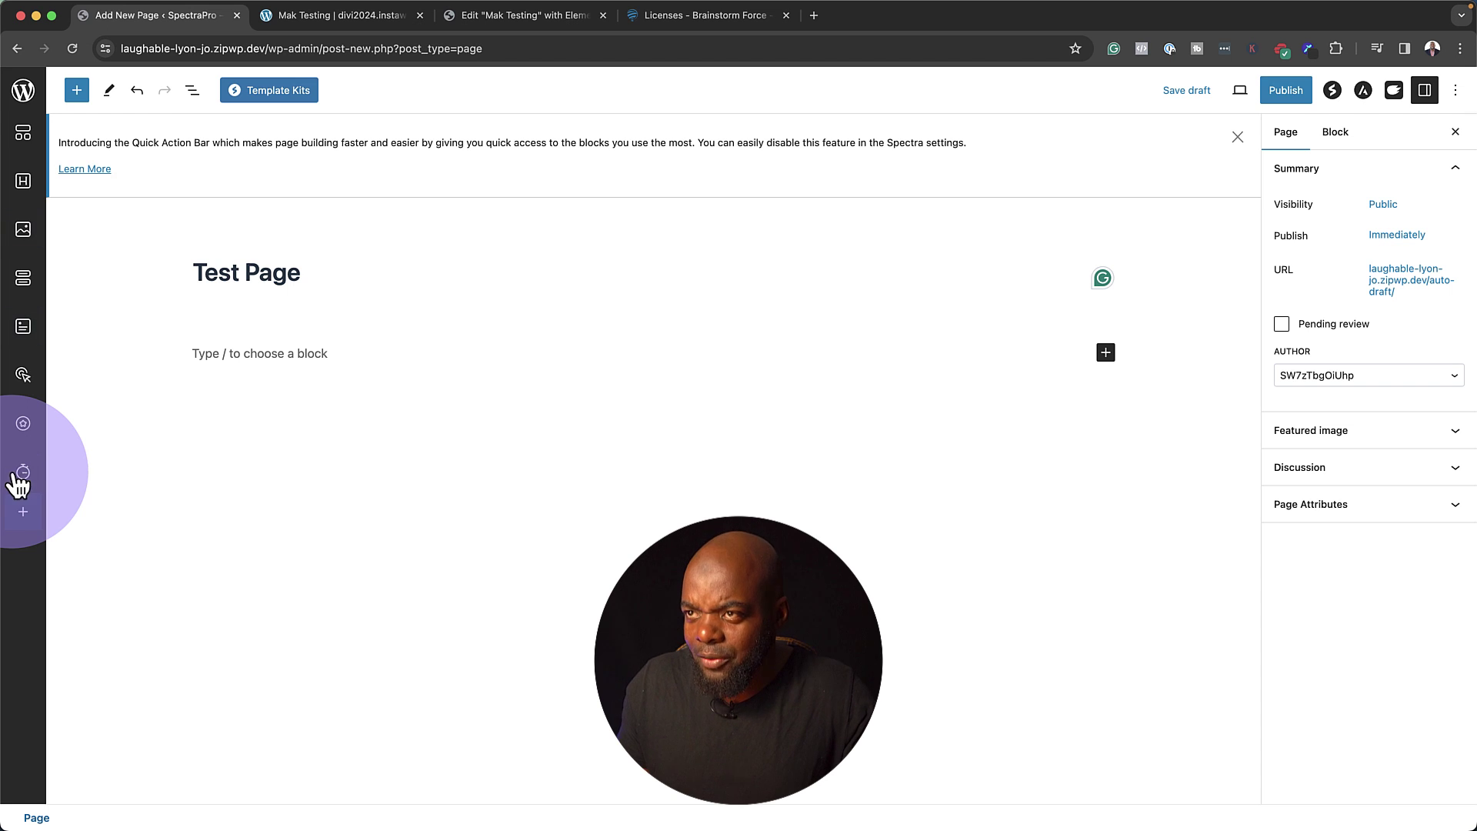
{"action": "left_click", "coordinate": [24, 134]}
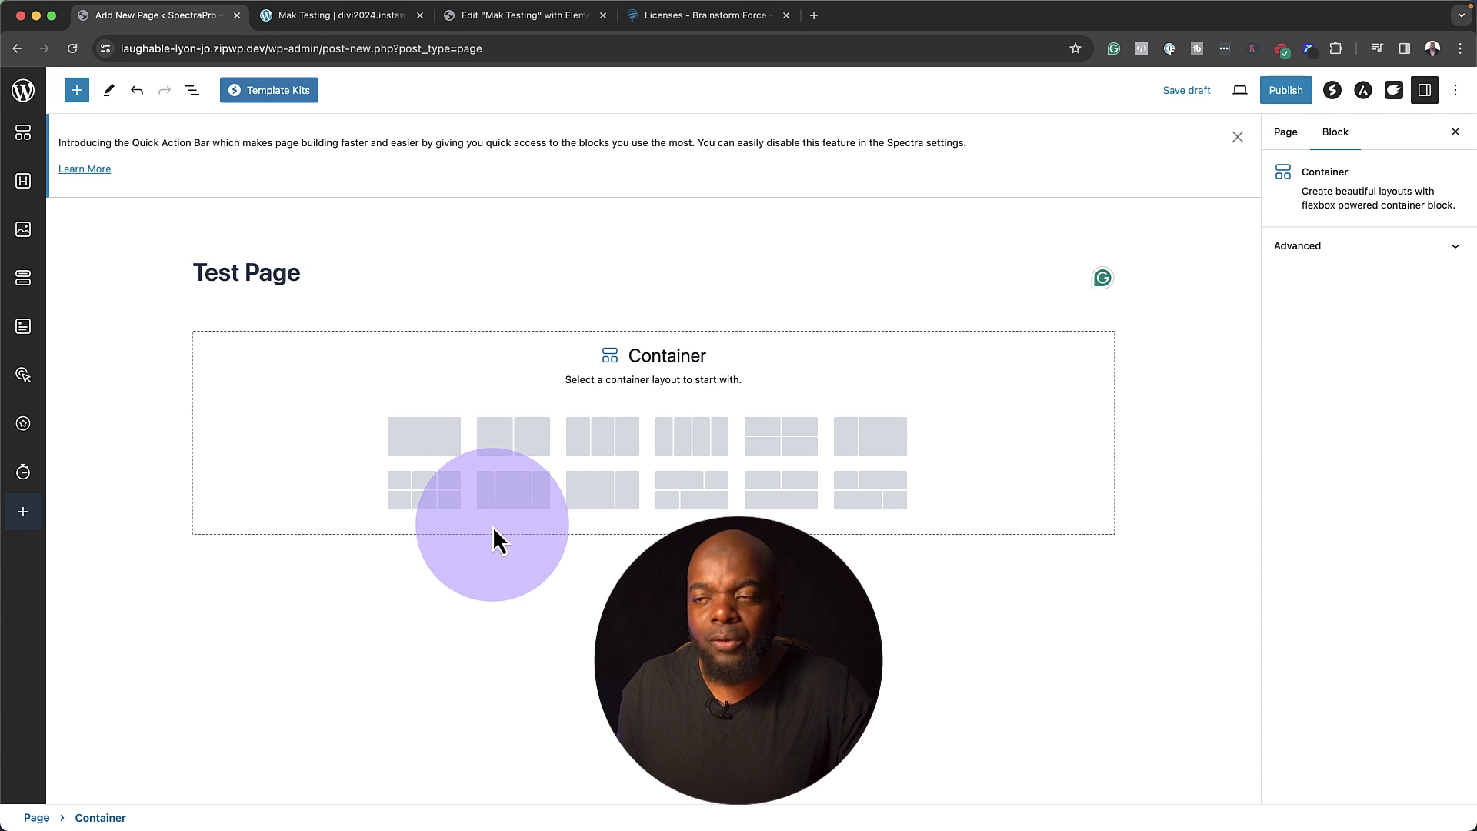
Give the container the single-column layout and leave it empty.
{"action": "left_click", "coordinate": [445, 448]}
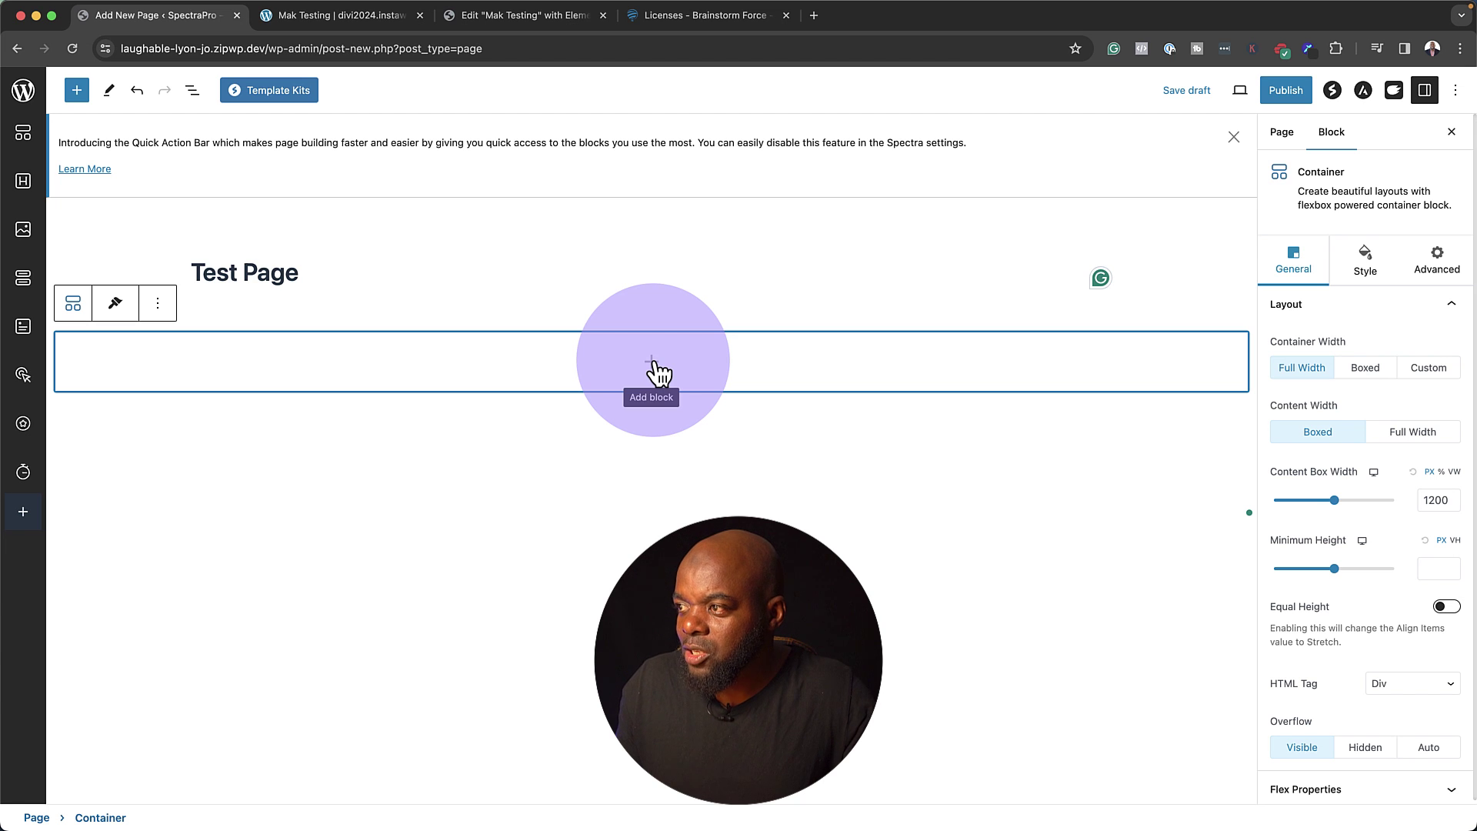
{"action": "left_click", "coordinate": [652, 361]}
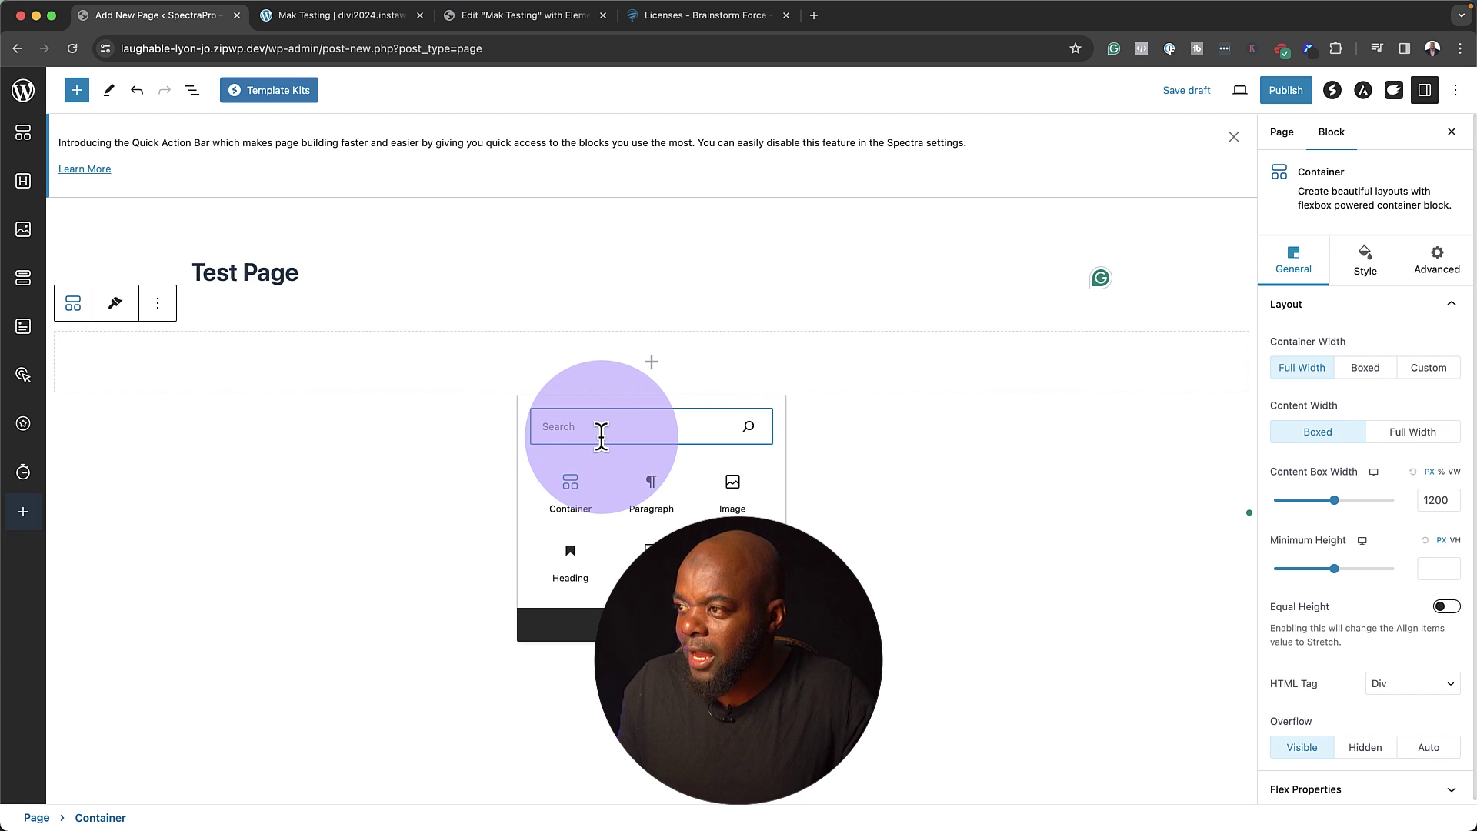
{"action": "left_click", "coordinate": [891, 465]}
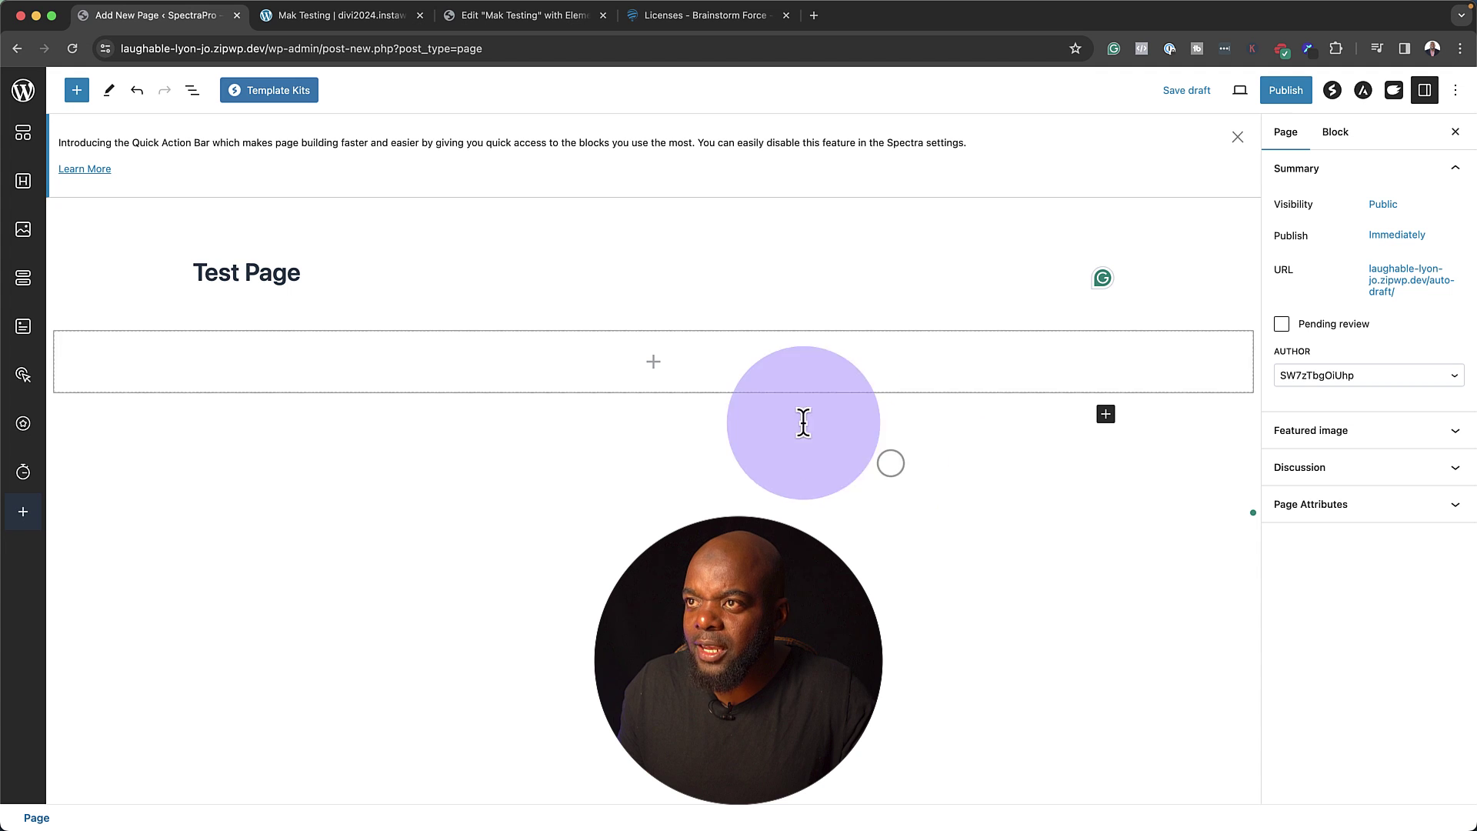
Browse the Spectra blocks such as Countdown, Form, Modal and Post Timeline in the block library.
{"action": "left_click", "coordinate": [77, 90]}
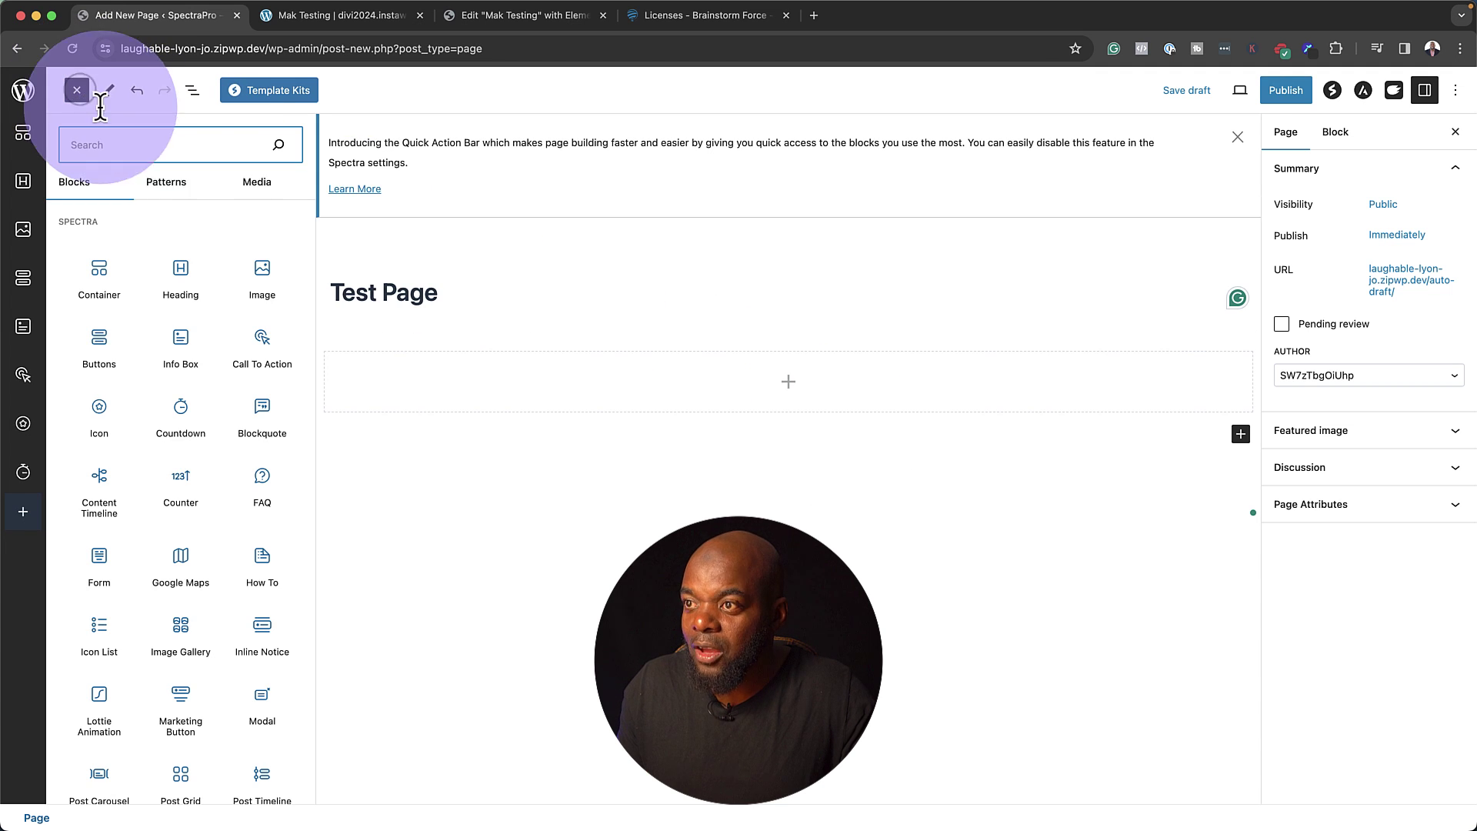
{"action": "left_click_drag", "start_coordinate": [98, 481], "coordinate": [536, 498]}
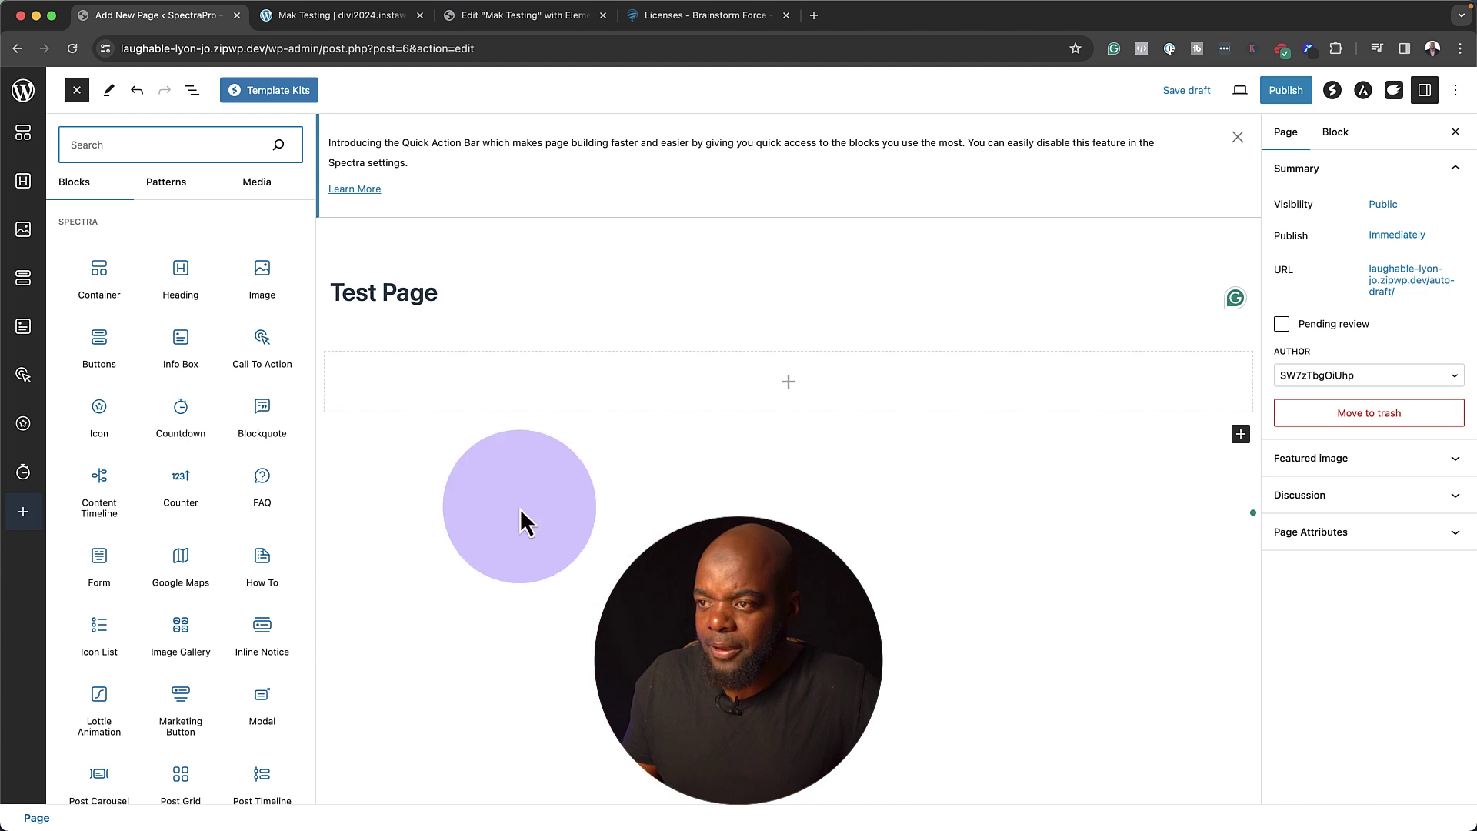
{"action": "mouse_move", "coordinate": [203, 278]}
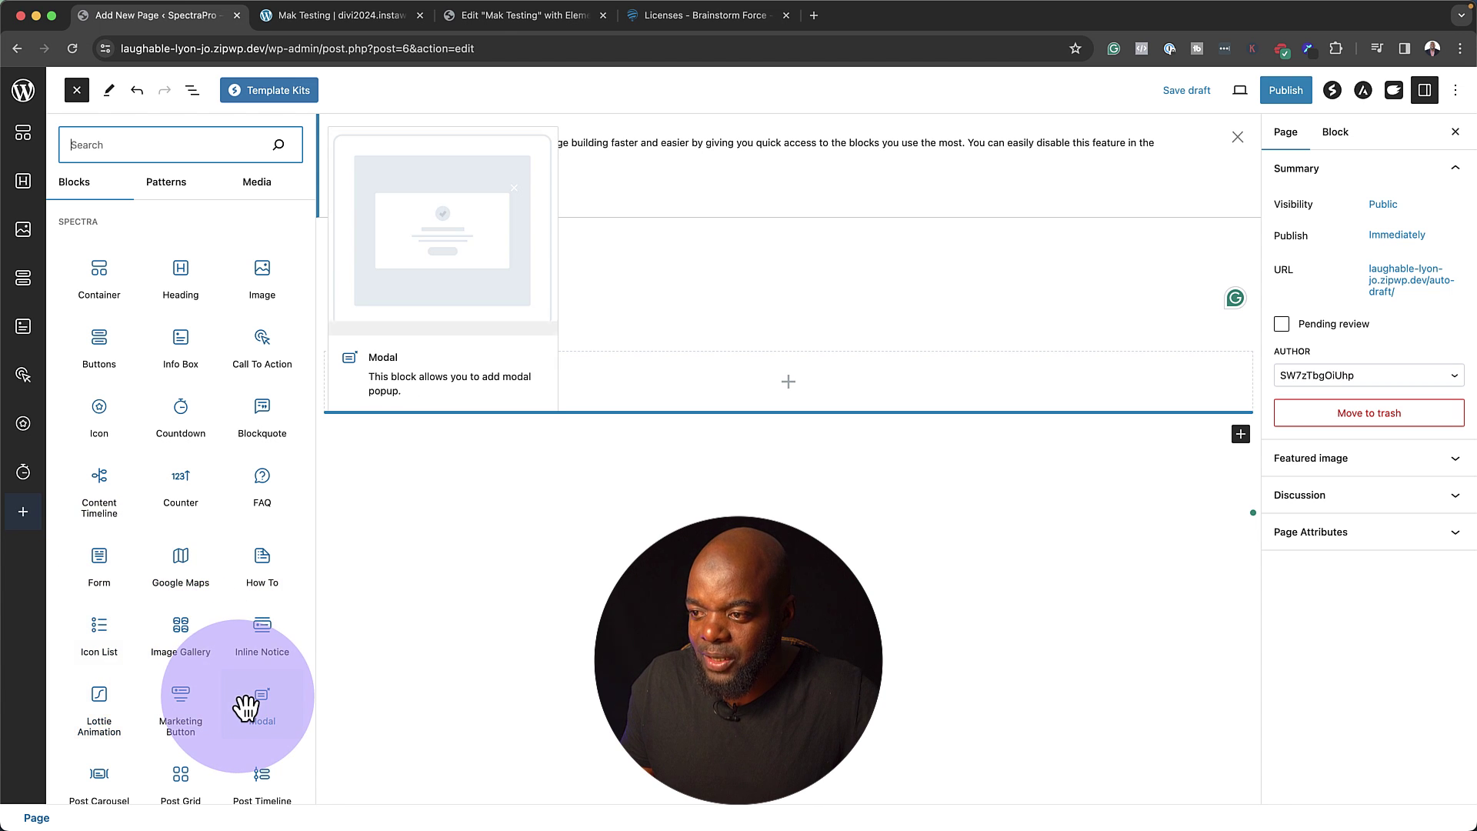
{"action": "scroll", "coordinate": [246, 708], "scroll_direction": "down", "scroll_amount": 2}
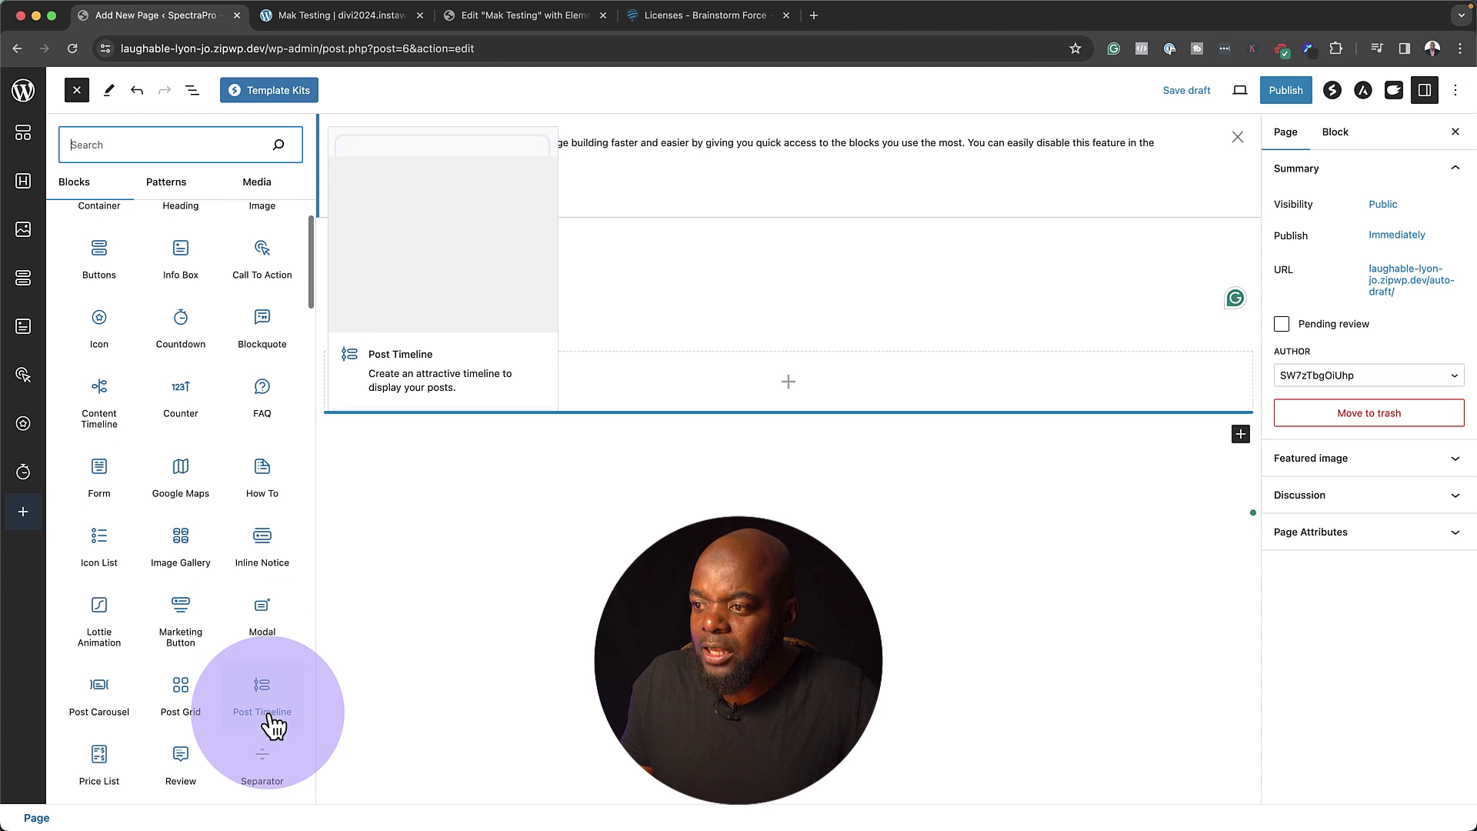
{"action": "scroll", "coordinate": [274, 723], "scroll_direction": "down", "scroll_amount": 1}
{"action": "scroll", "coordinate": [273, 727], "scroll_direction": "up", "scroll_amount": 3}
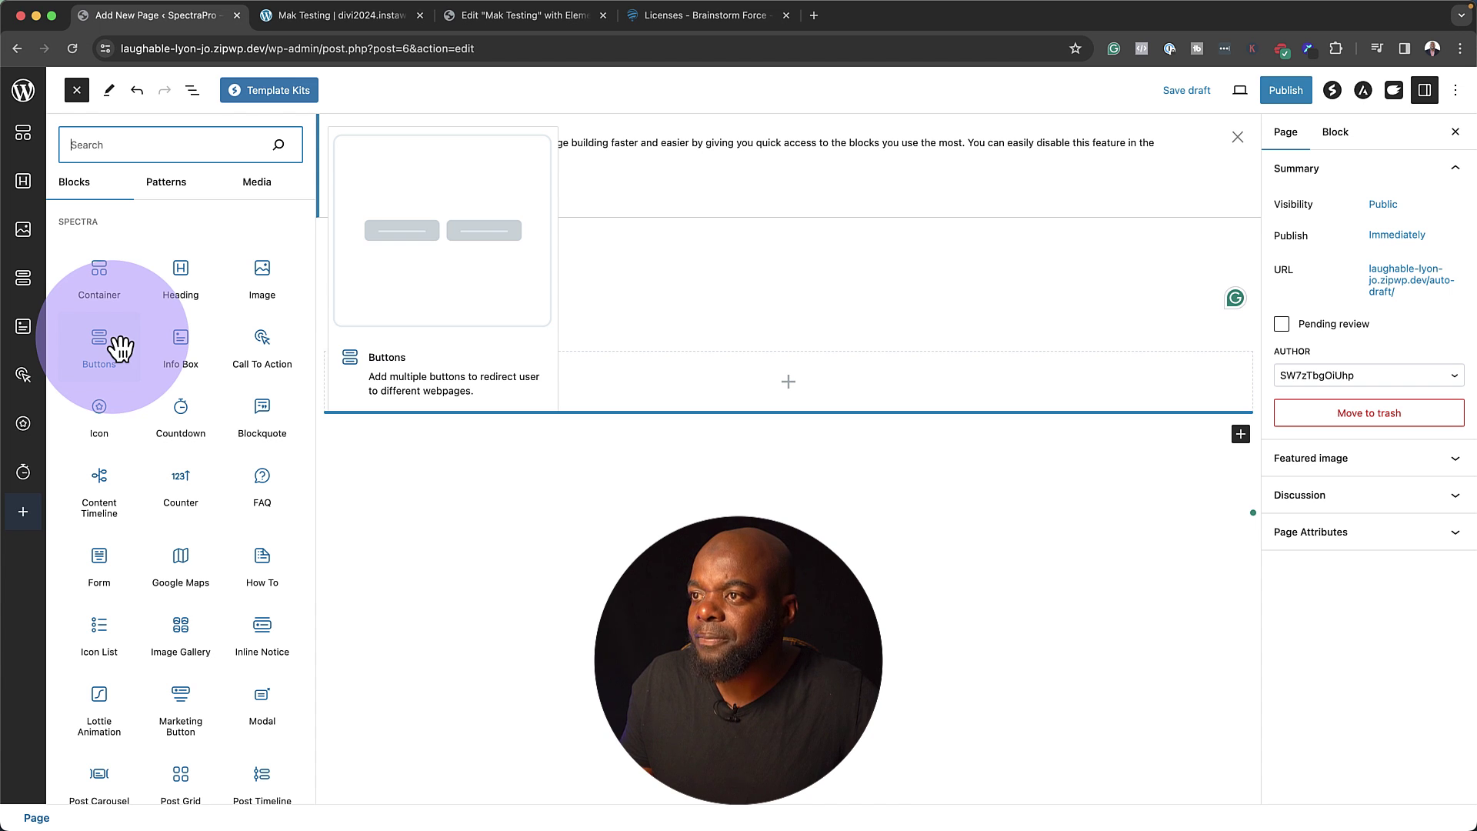
{"action": "left_click", "coordinate": [181, 351]}
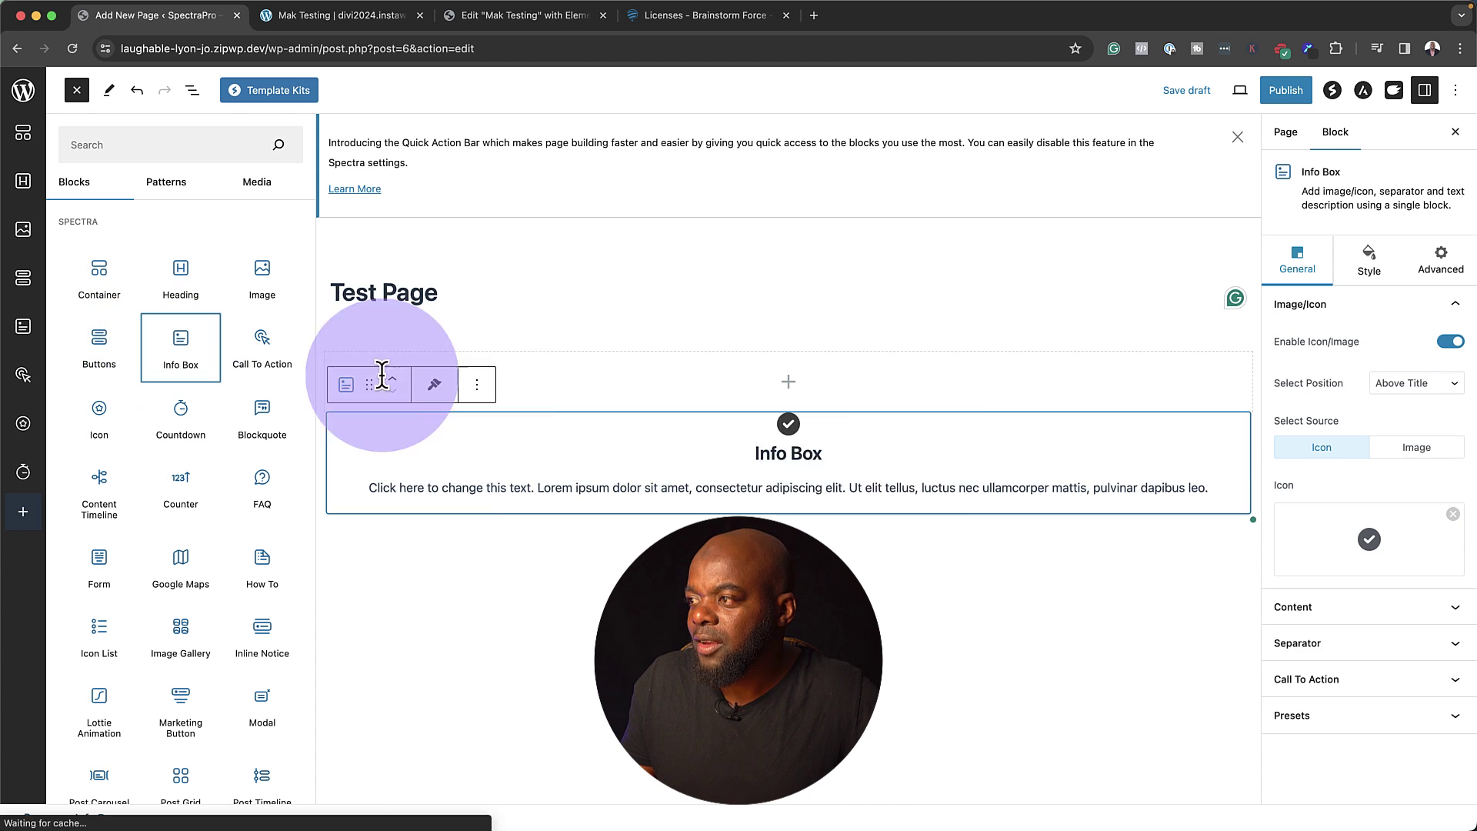
{"action": "left_click", "coordinate": [869, 591]}
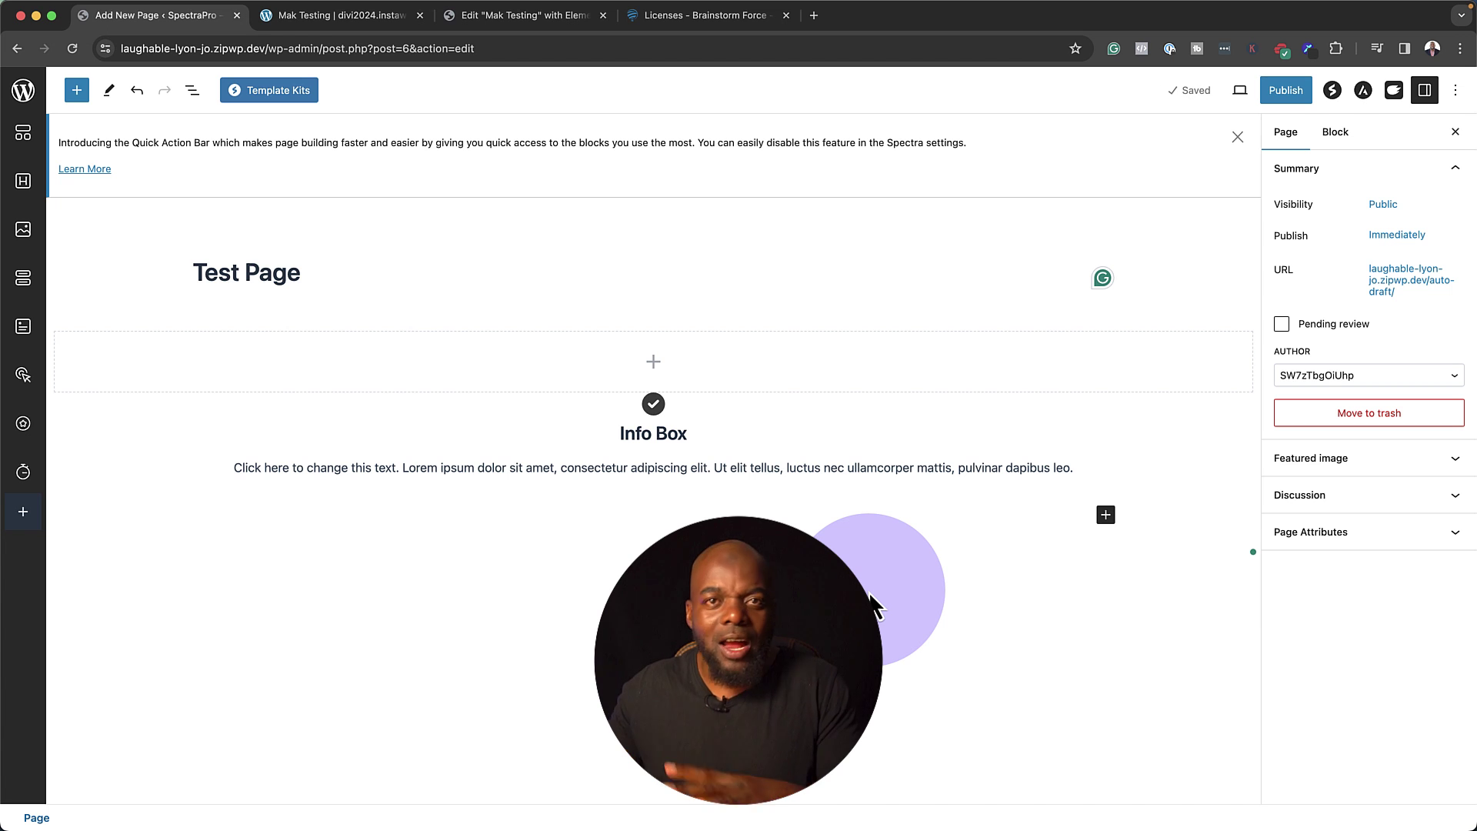
{"action": "left_click", "coordinate": [644, 464]}
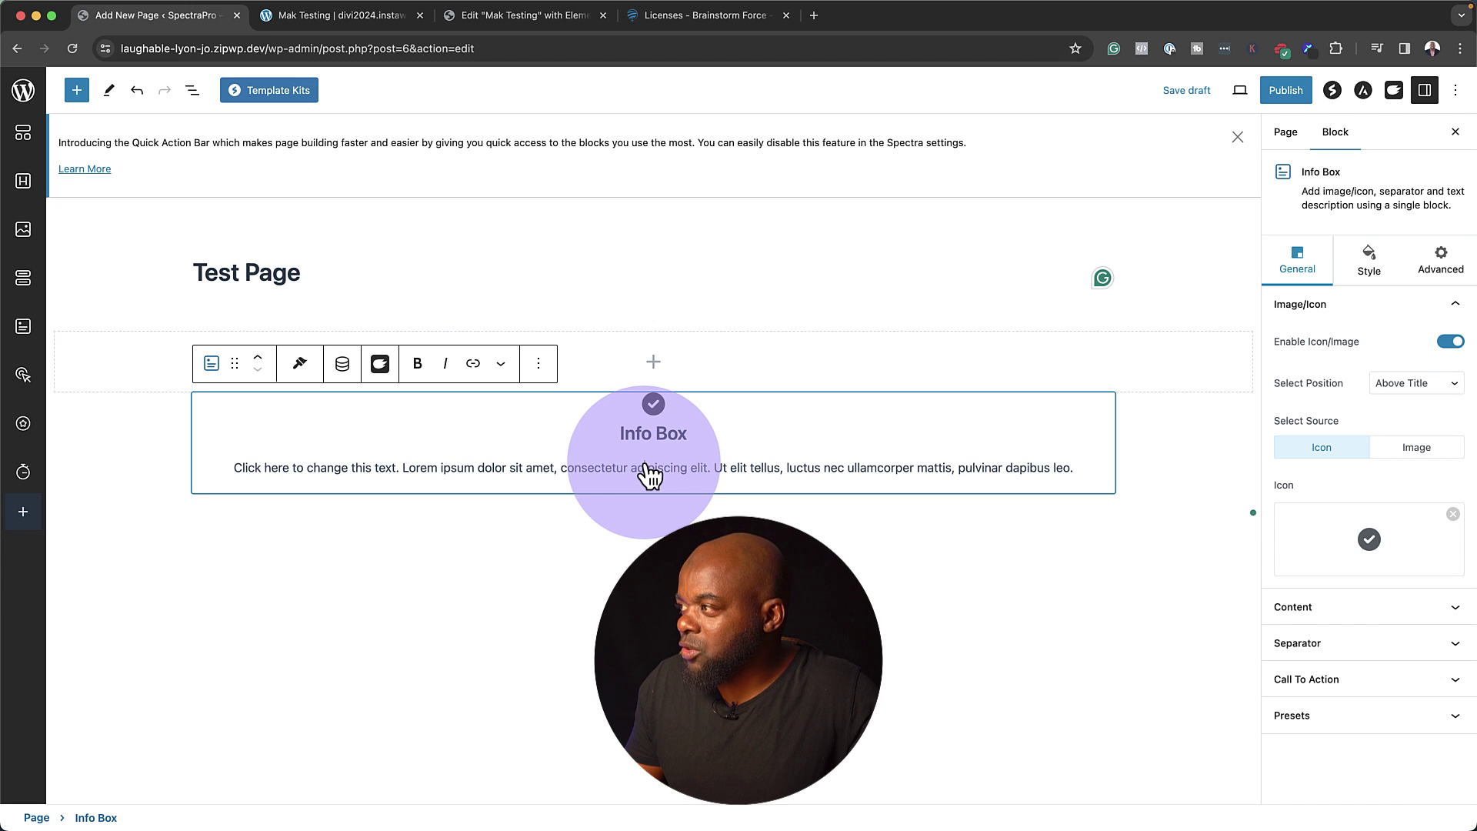
{"action": "left_click", "coordinate": [339, 16]}
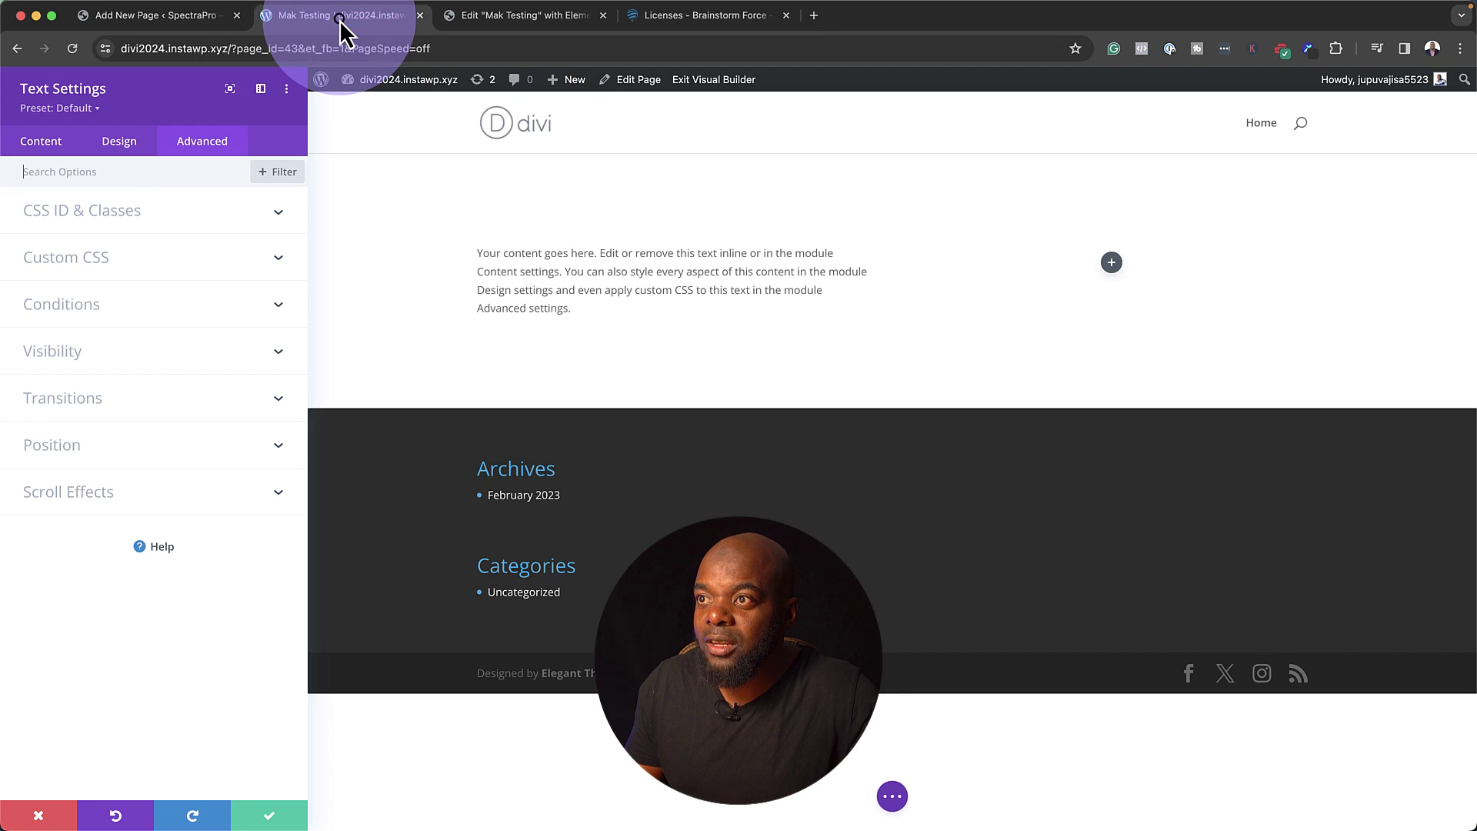
{"action": "left_click", "coordinate": [58, 146]}
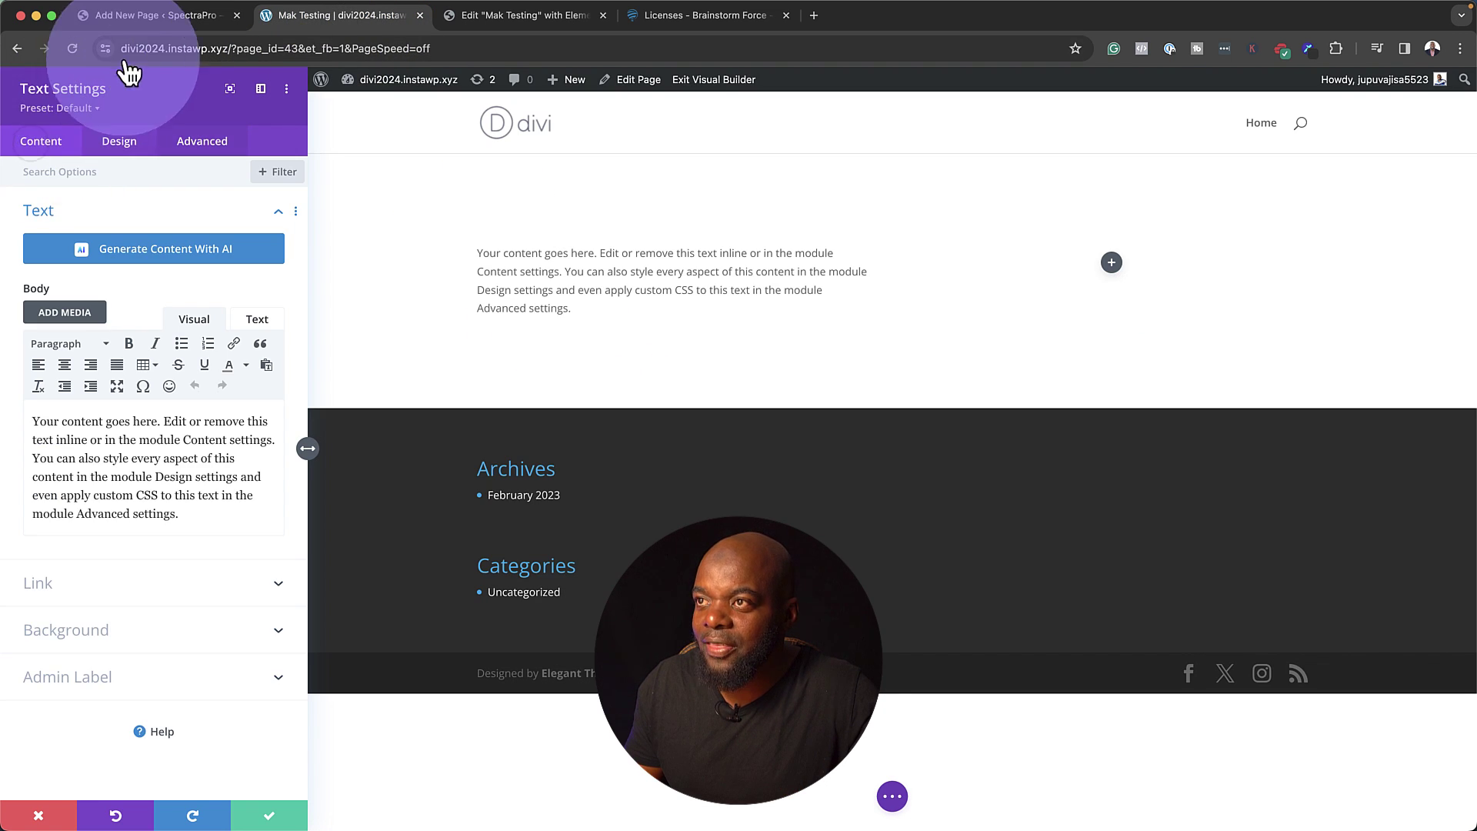
{"action": "left_click", "coordinate": [170, 20]}
{"action": "left_click", "coordinate": [1301, 273]}
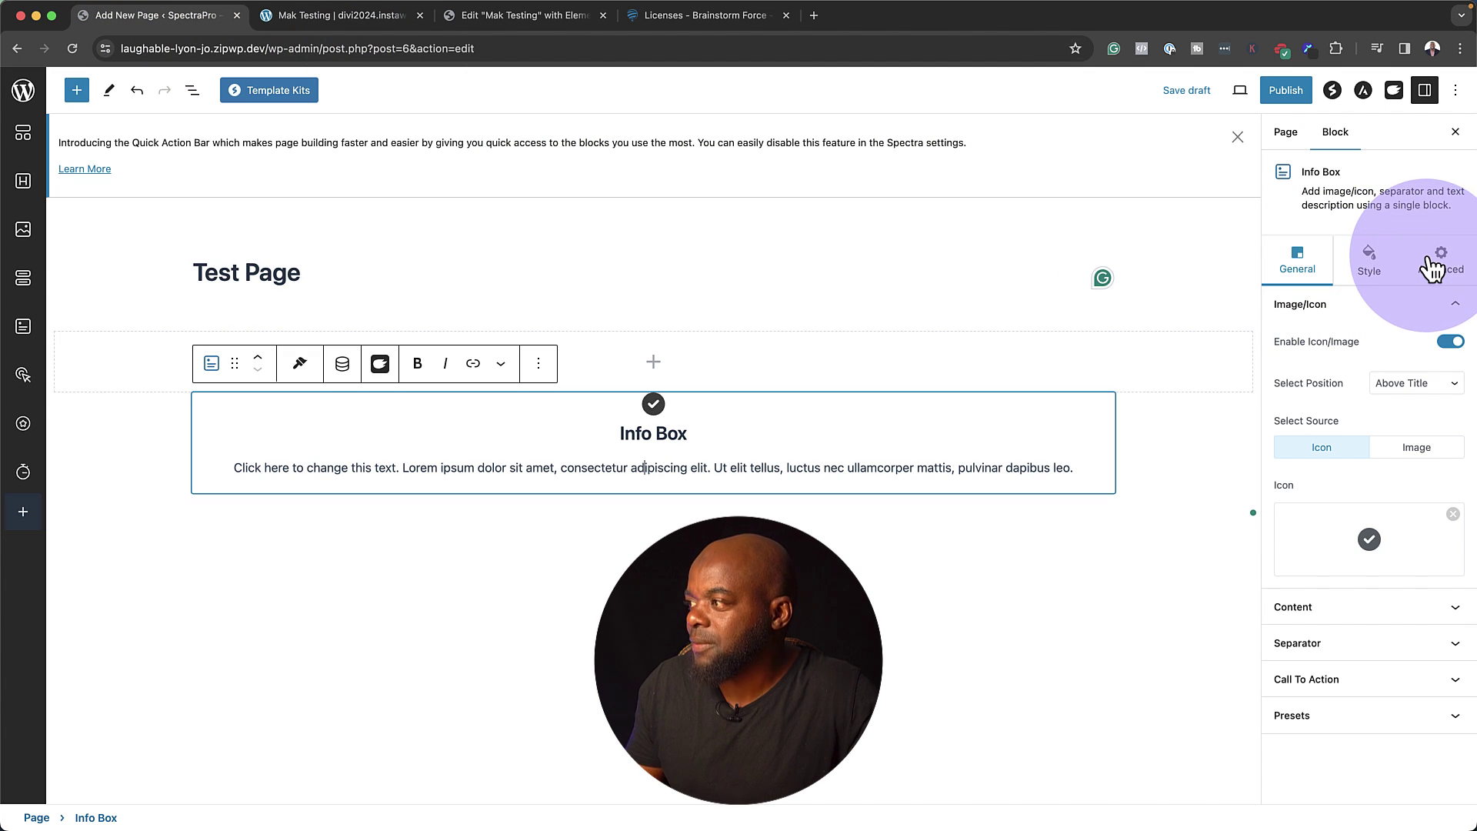
Replace the Info Box icon with the Chess icon.
{"action": "mouse_move", "coordinate": [1408, 560]}
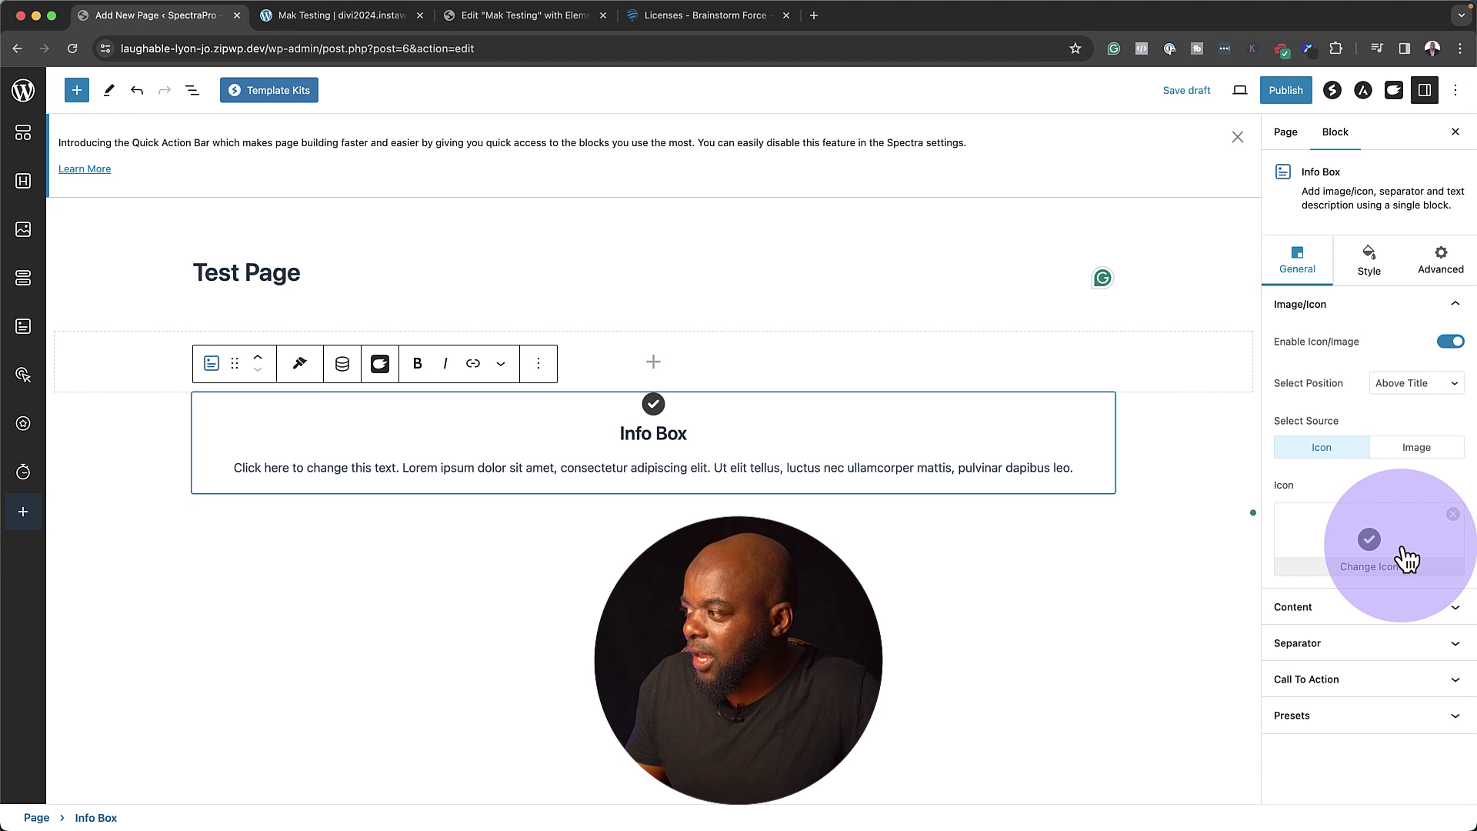
{"action": "left_click", "coordinate": [1408, 559]}
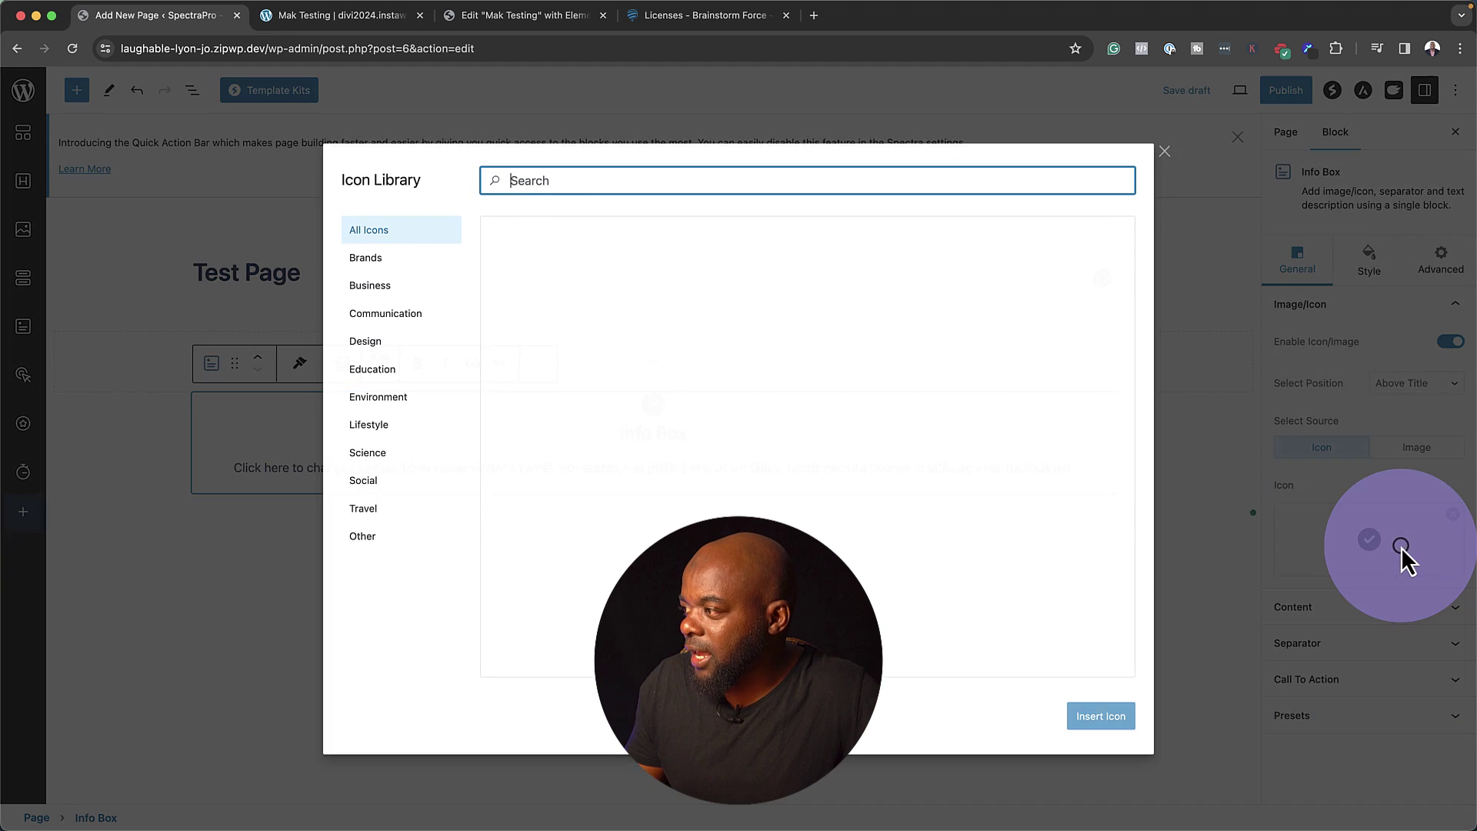
{"action": "left_click", "coordinate": [541, 397]}
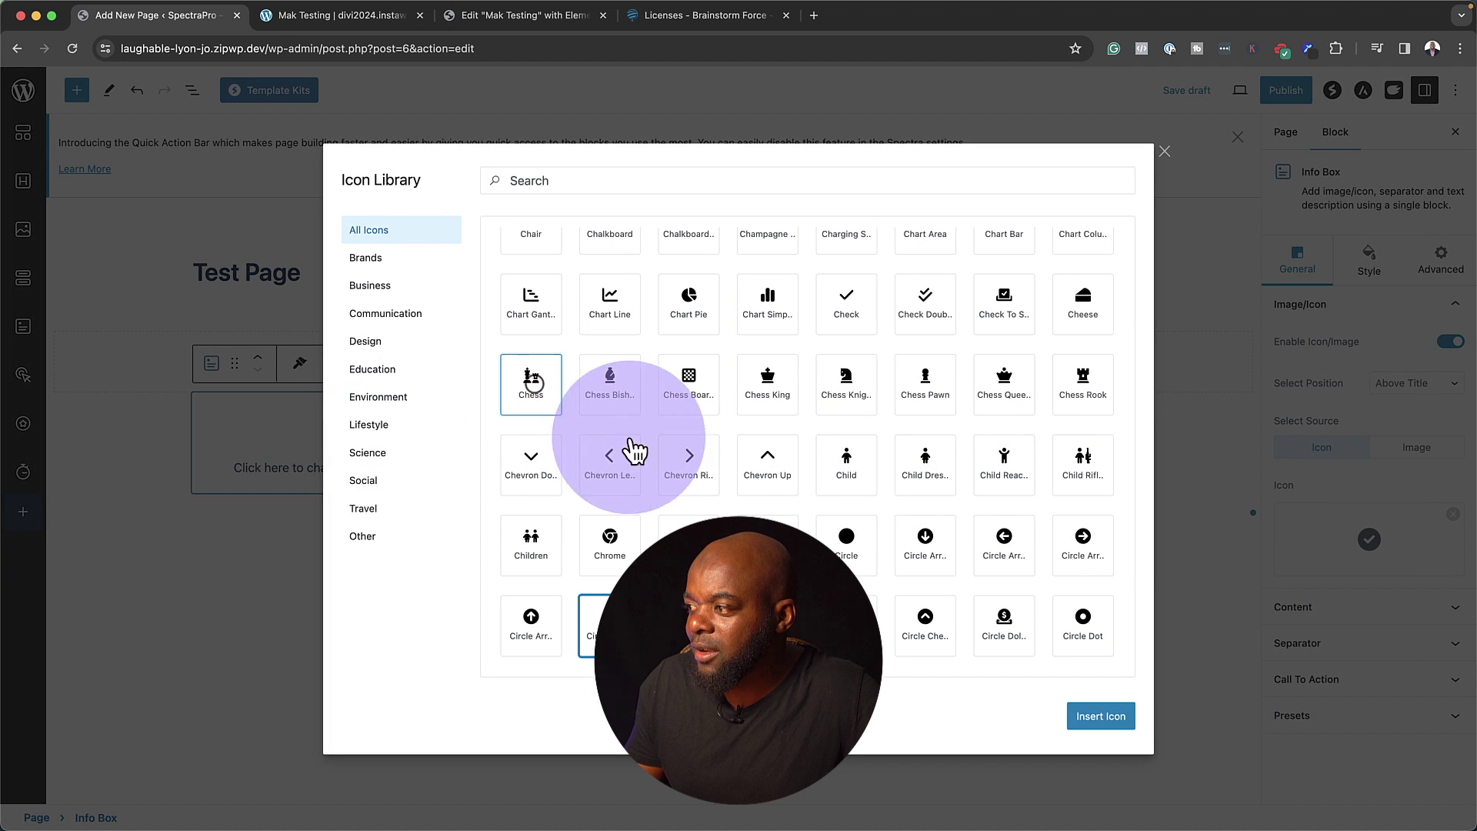
{"action": "left_click", "coordinate": [1115, 716]}
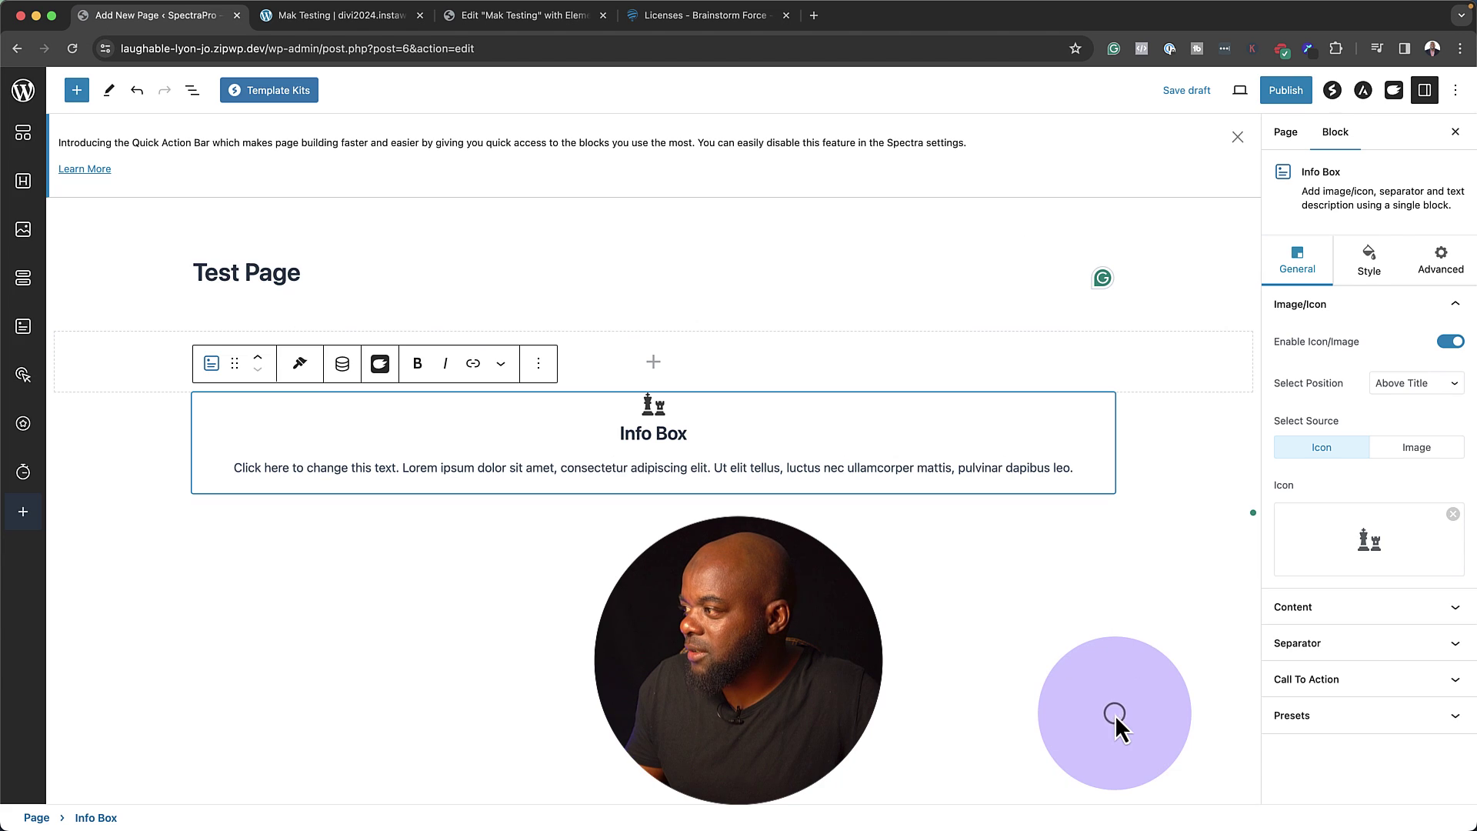
Set the Info Box title tag to H2 and make the call to action a button.
{"action": "left_click", "coordinate": [1332, 612]}
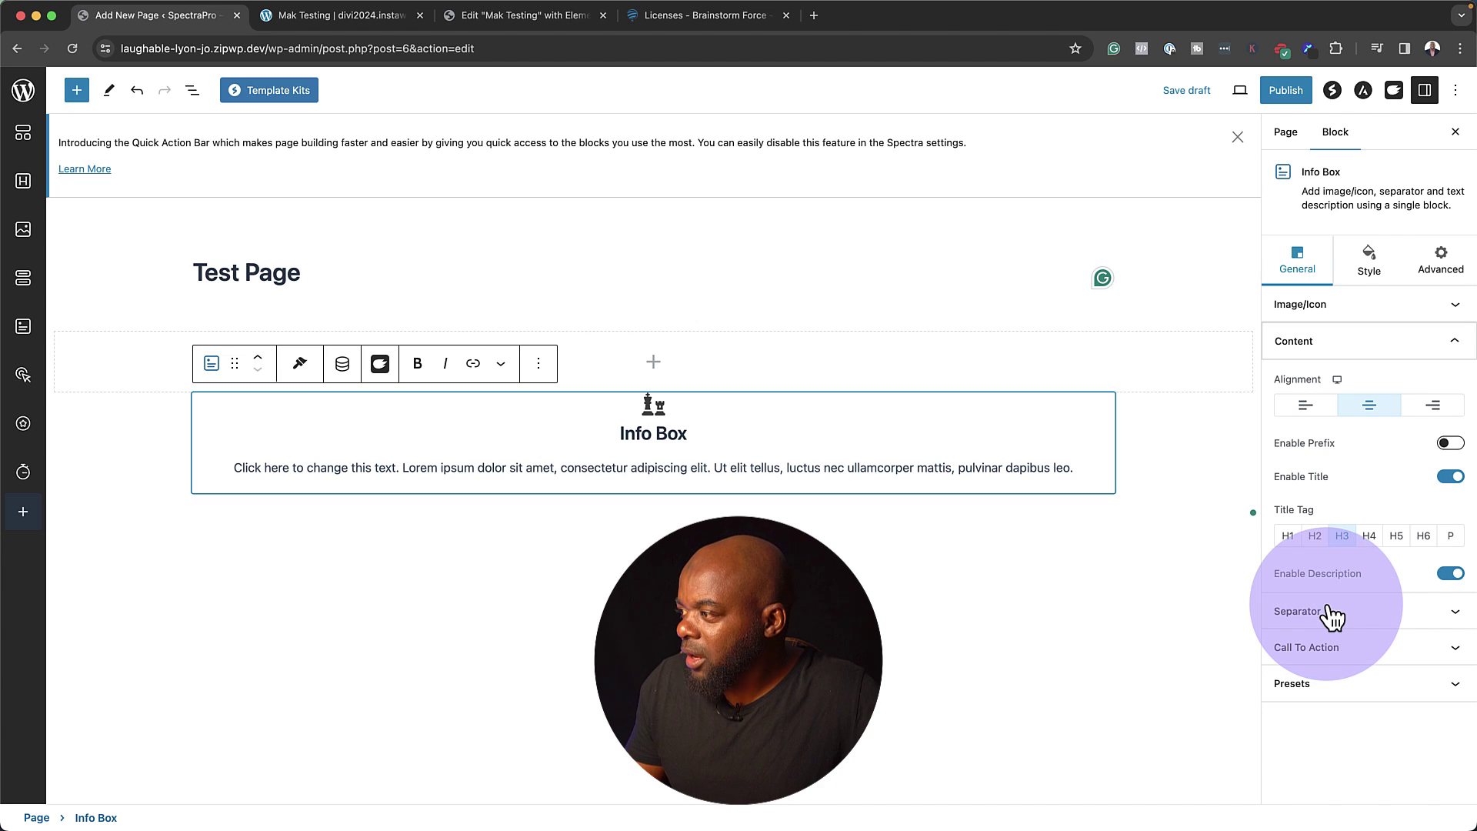
{"action": "left_click", "coordinate": [1370, 534]}
{"action": "left_click", "coordinate": [1314, 535]}
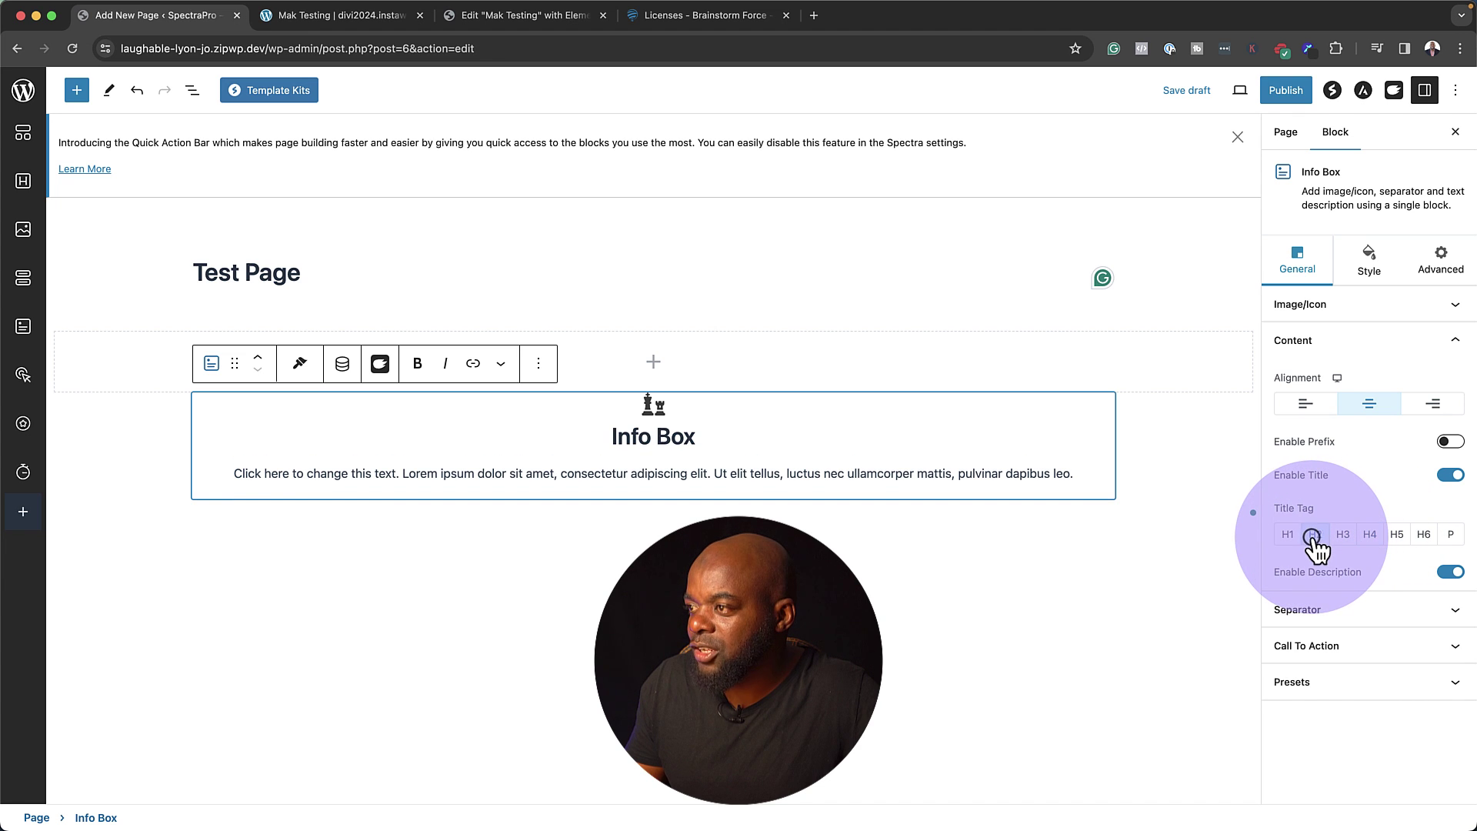
{"action": "left_click", "coordinate": [1352, 647]}
{"action": "left_click", "coordinate": [1412, 465]}
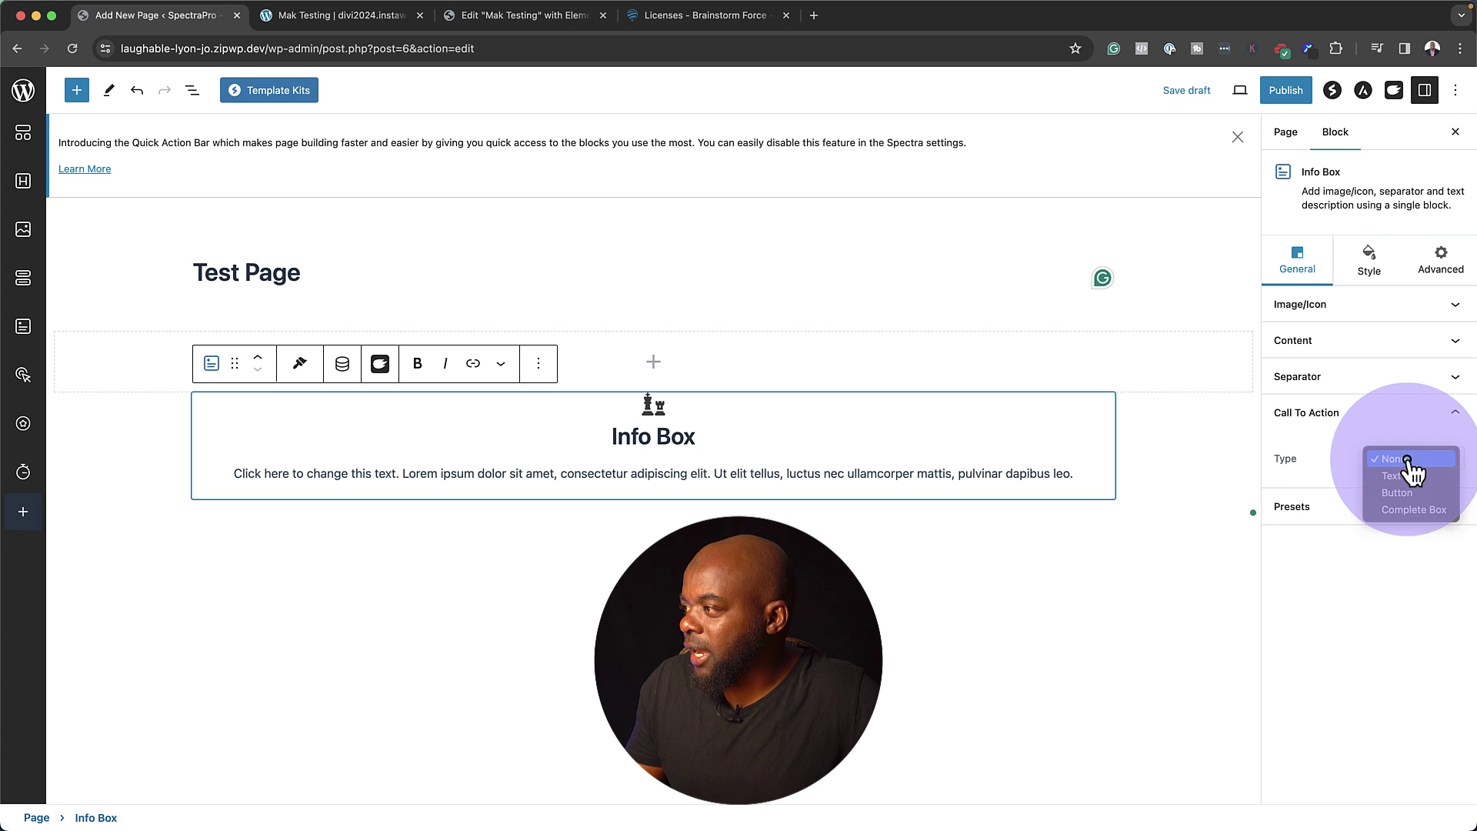
{"action": "left_click", "coordinate": [1416, 493]}
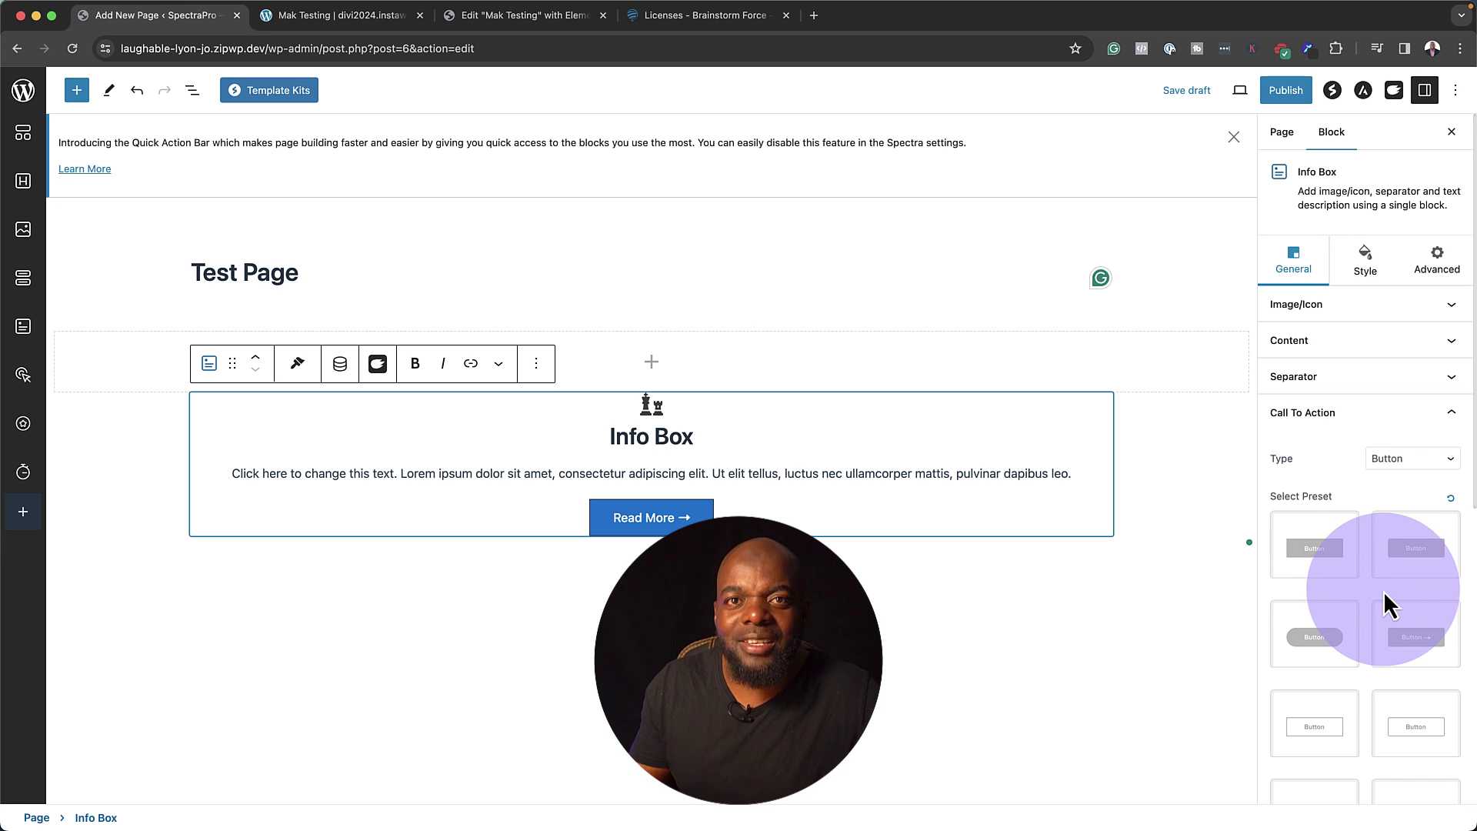
Set the chess icon width to 41 and its normal colour to blue 045CB4.
{"action": "left_click", "coordinate": [1368, 264]}
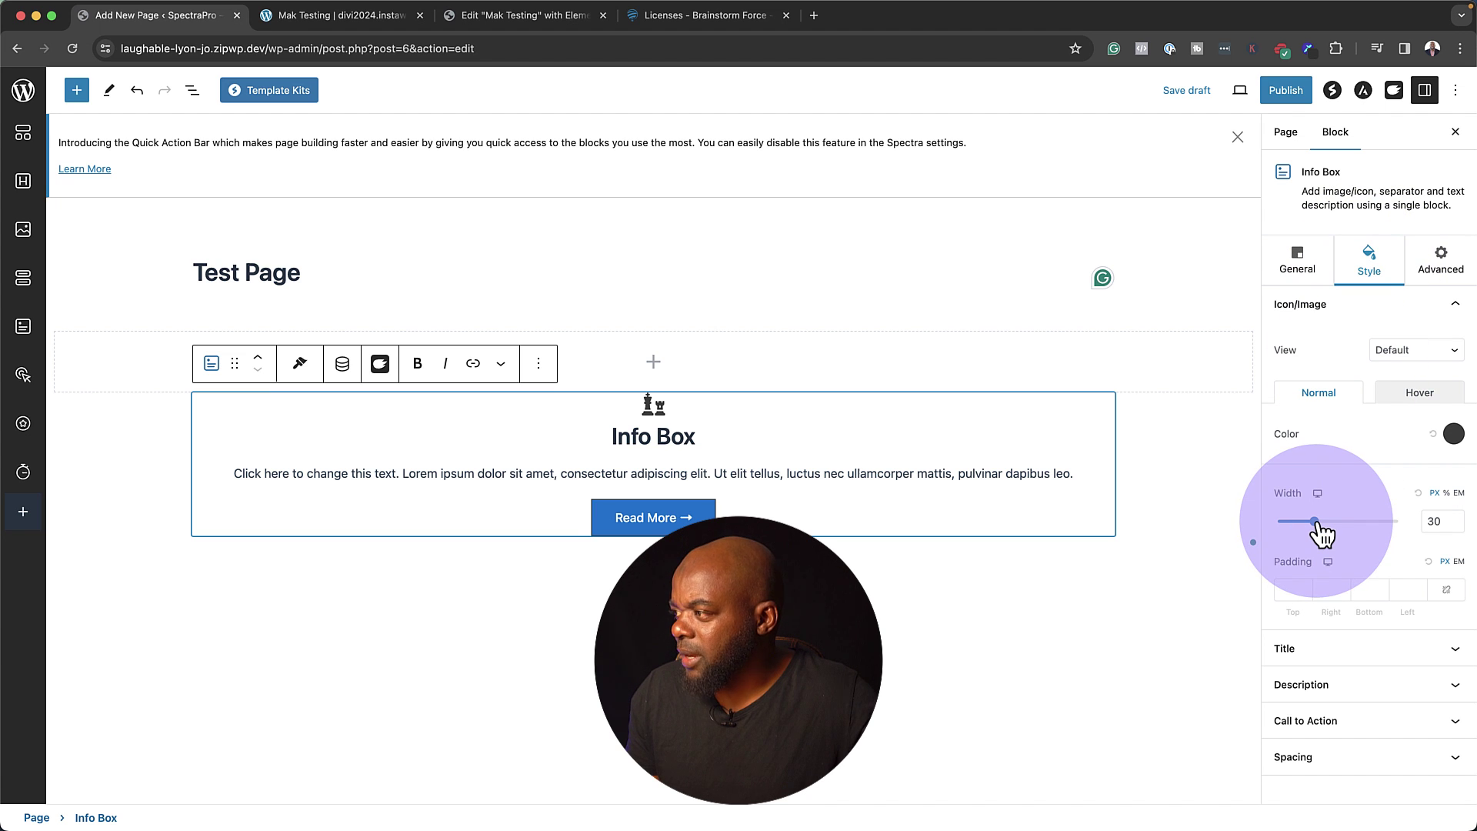
{"action": "left_click_drag", "start_coordinate": [1319, 528], "coordinate": [1334, 537]}
{"action": "left_click", "coordinate": [1453, 433]}
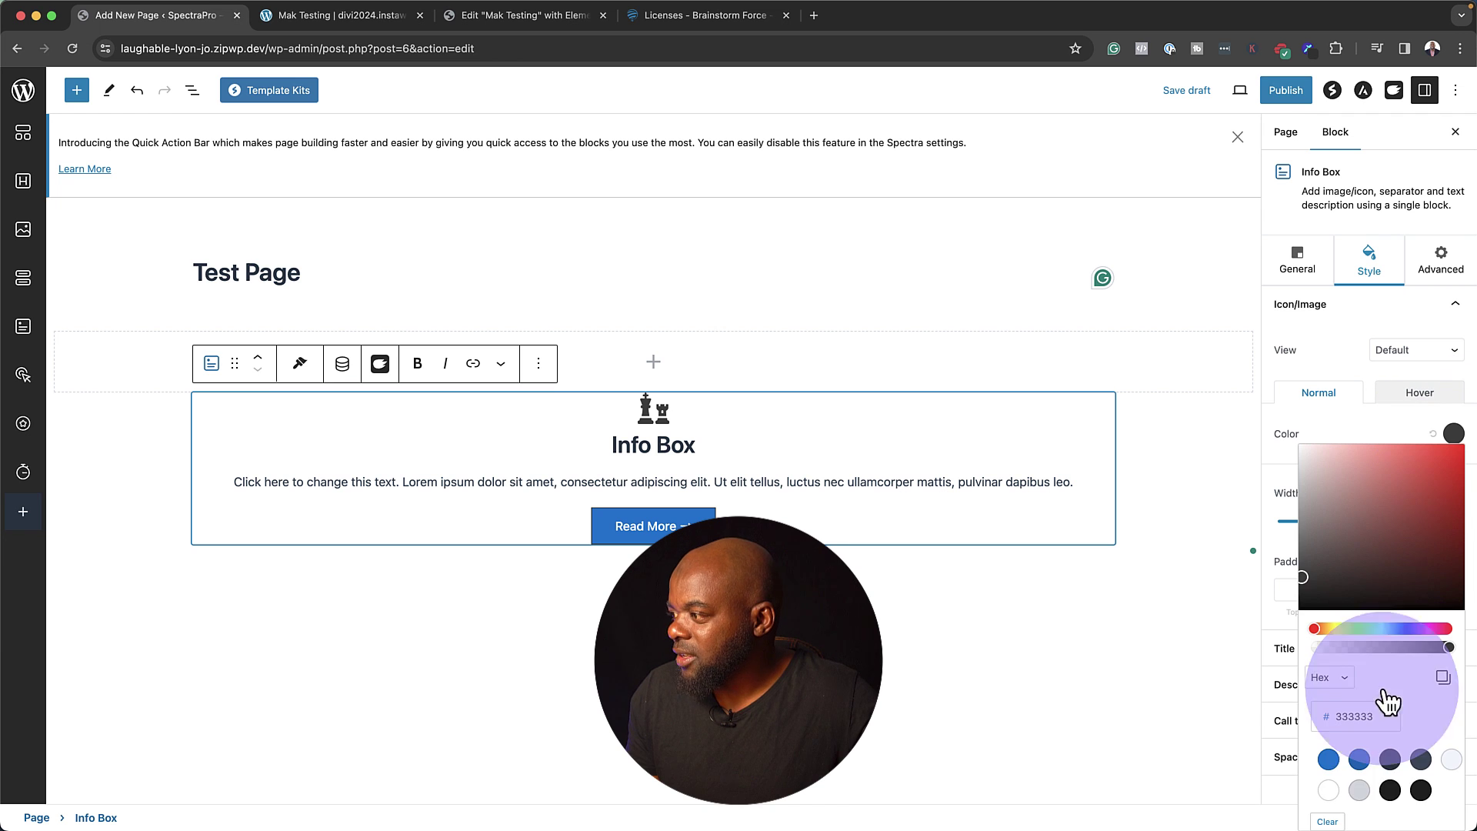
{"action": "left_click", "coordinate": [1360, 761]}
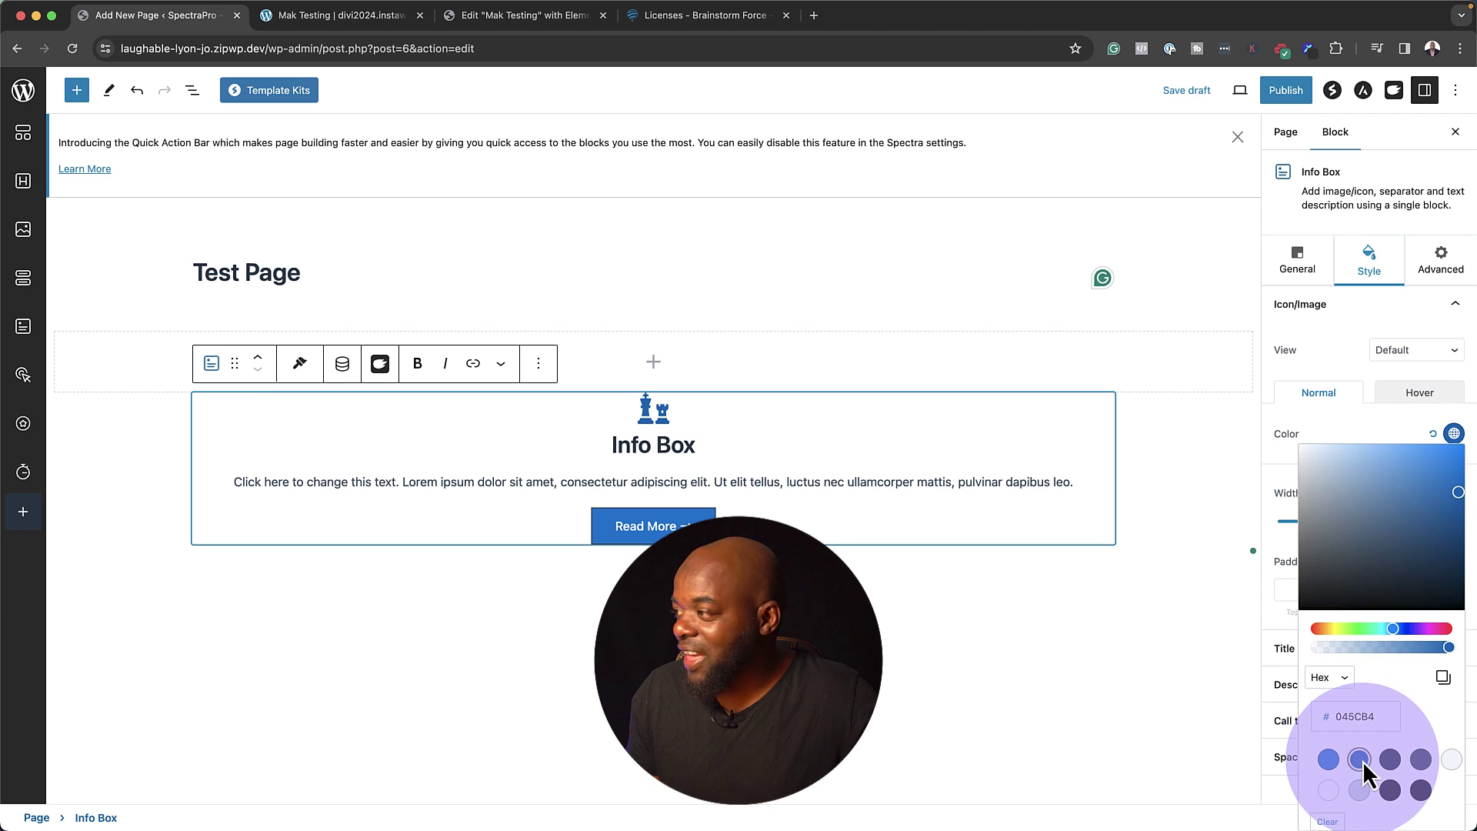
{"action": "left_click", "coordinate": [1405, 398]}
{"action": "left_click", "coordinate": [1402, 393]}
{"action": "left_click", "coordinate": [1354, 396]}
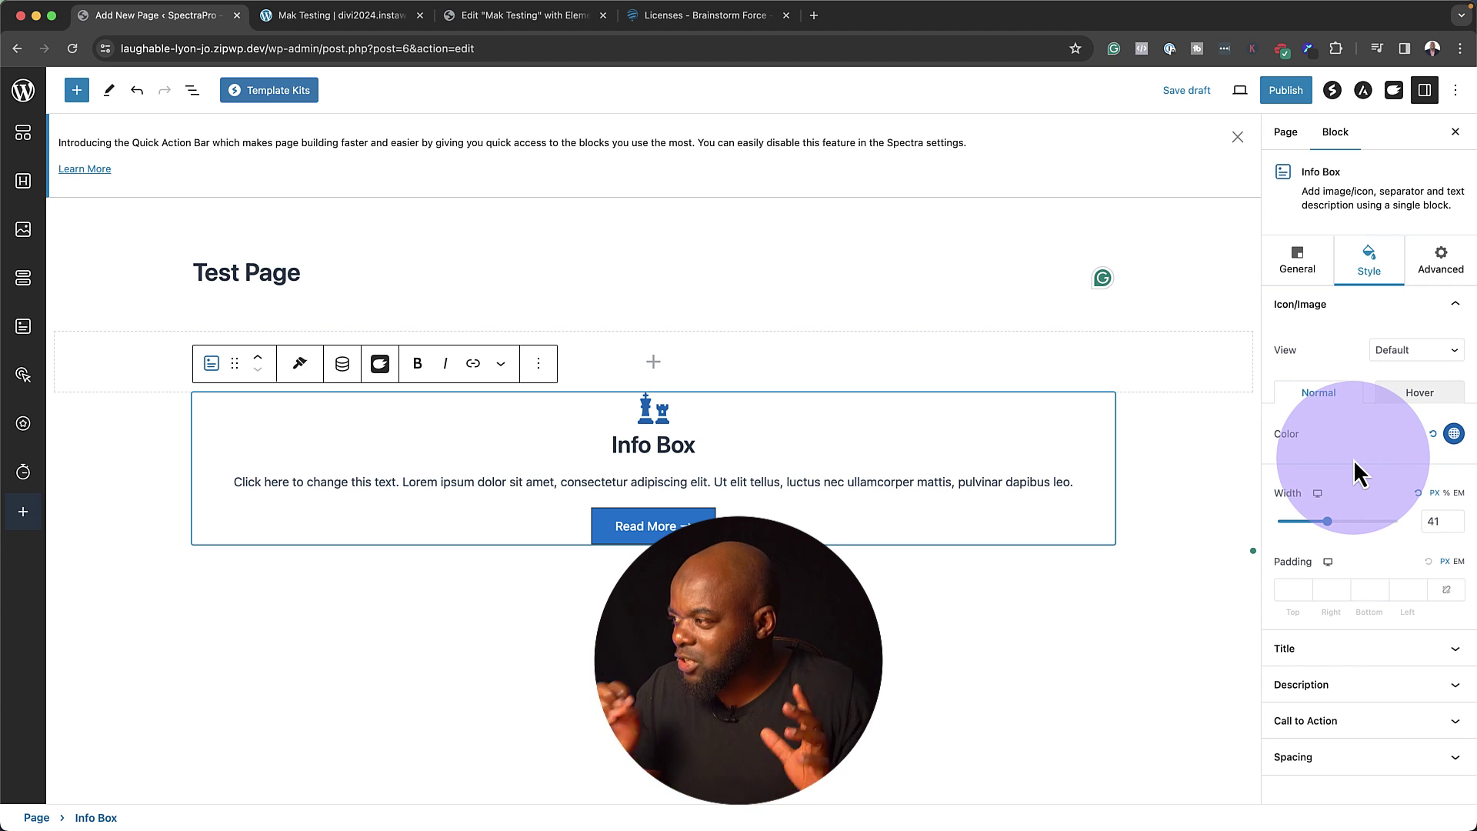
Give the Info Box title Poppins font at weight 800, leaving the font style at Default.
{"action": "left_click", "coordinate": [1343, 649]}
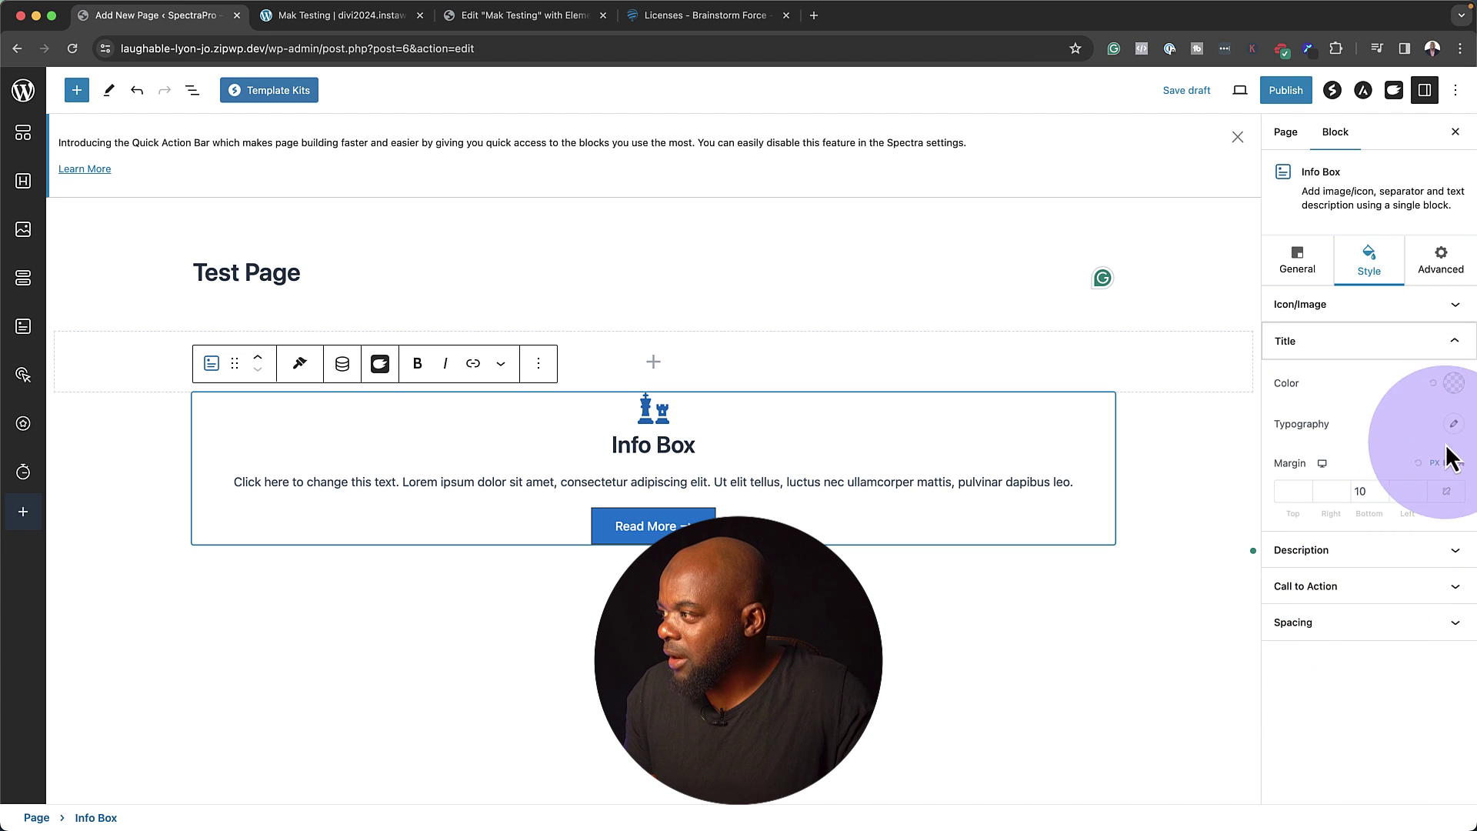
{"action": "left_click", "coordinate": [1455, 426]}
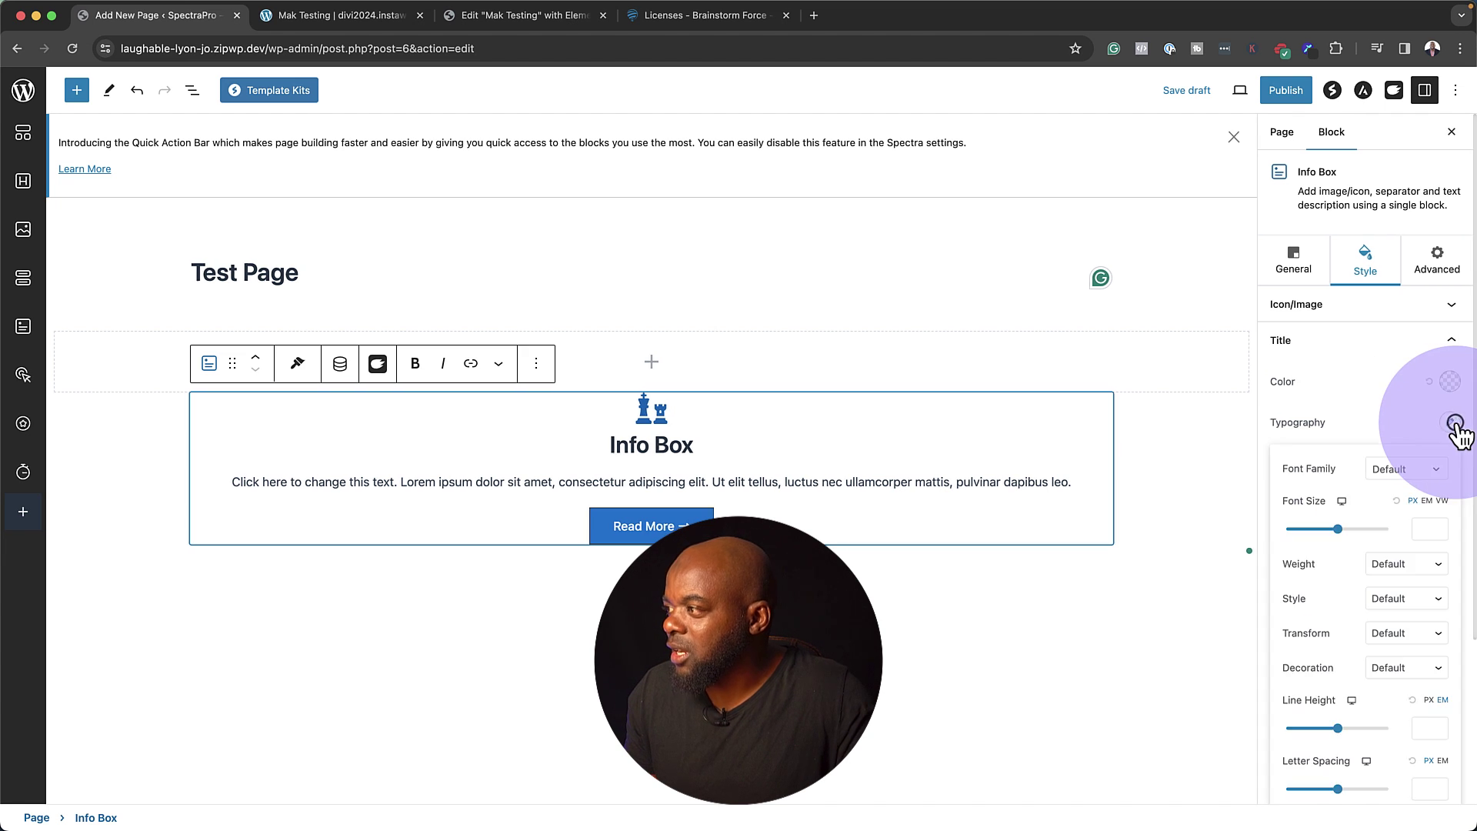
{"action": "left_click", "coordinate": [1398, 472]}
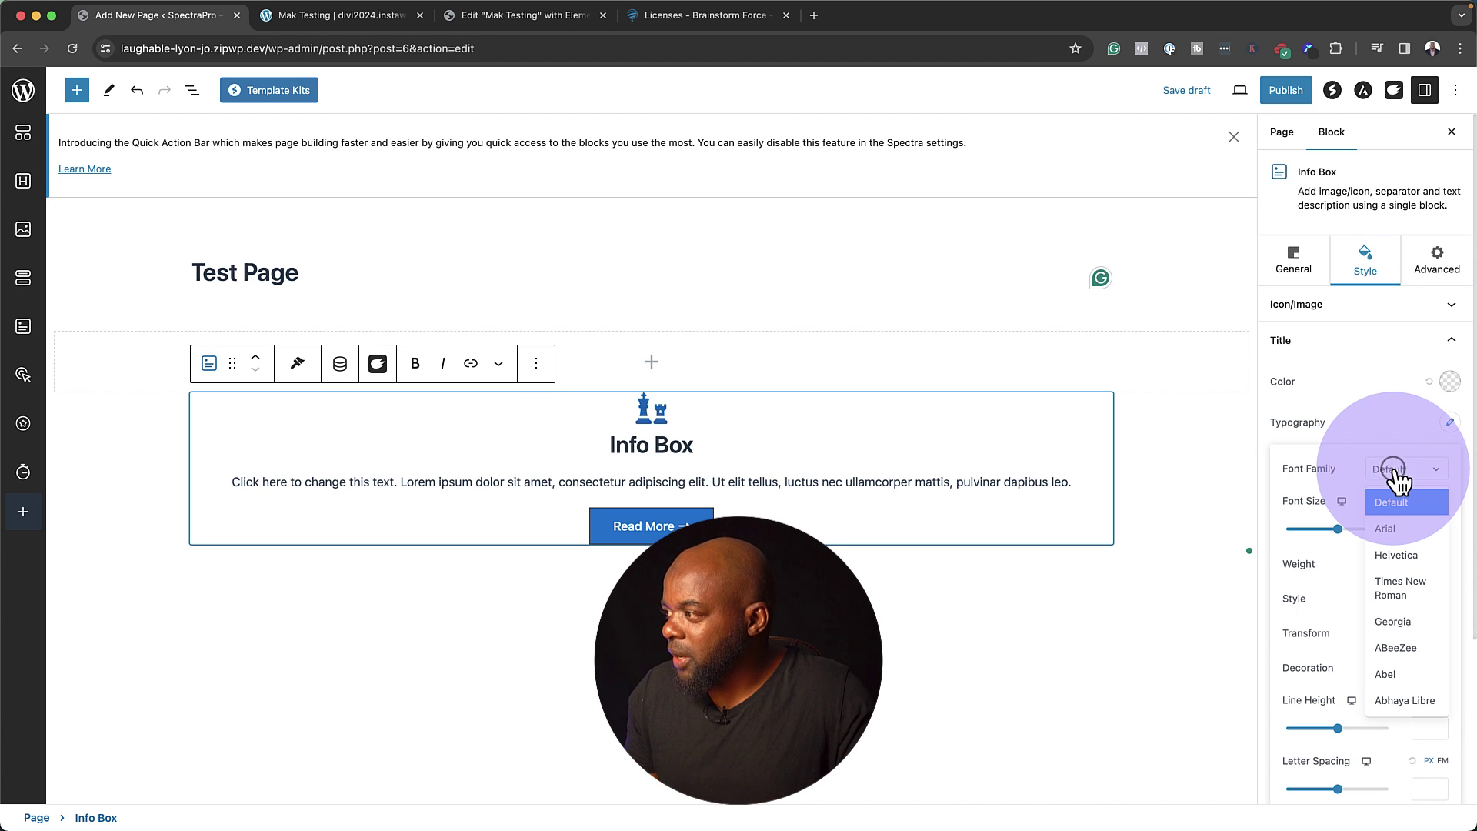
{"action": "type", "text": "popp"}
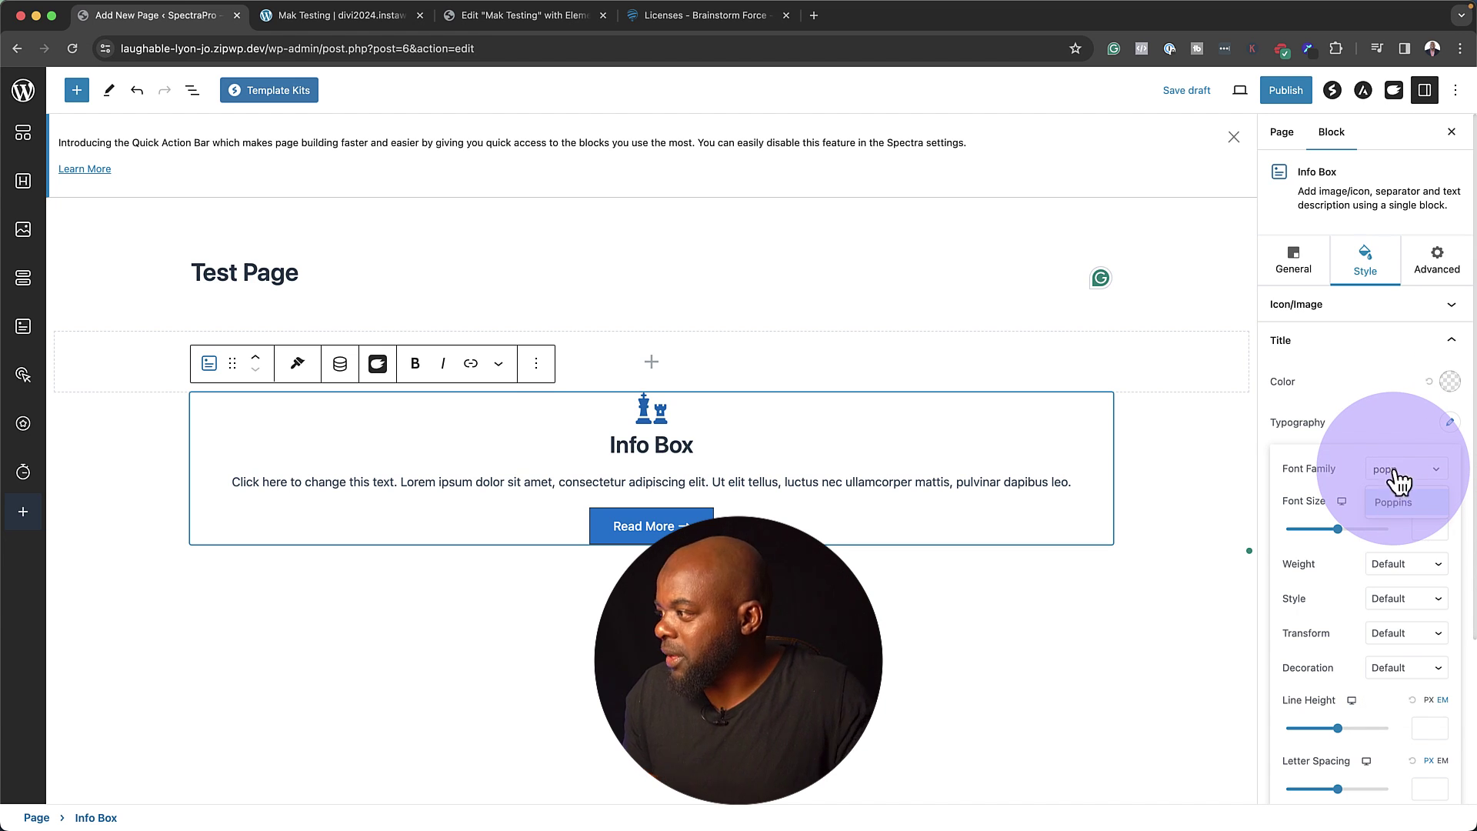
{"action": "left_click", "coordinate": [1405, 501]}
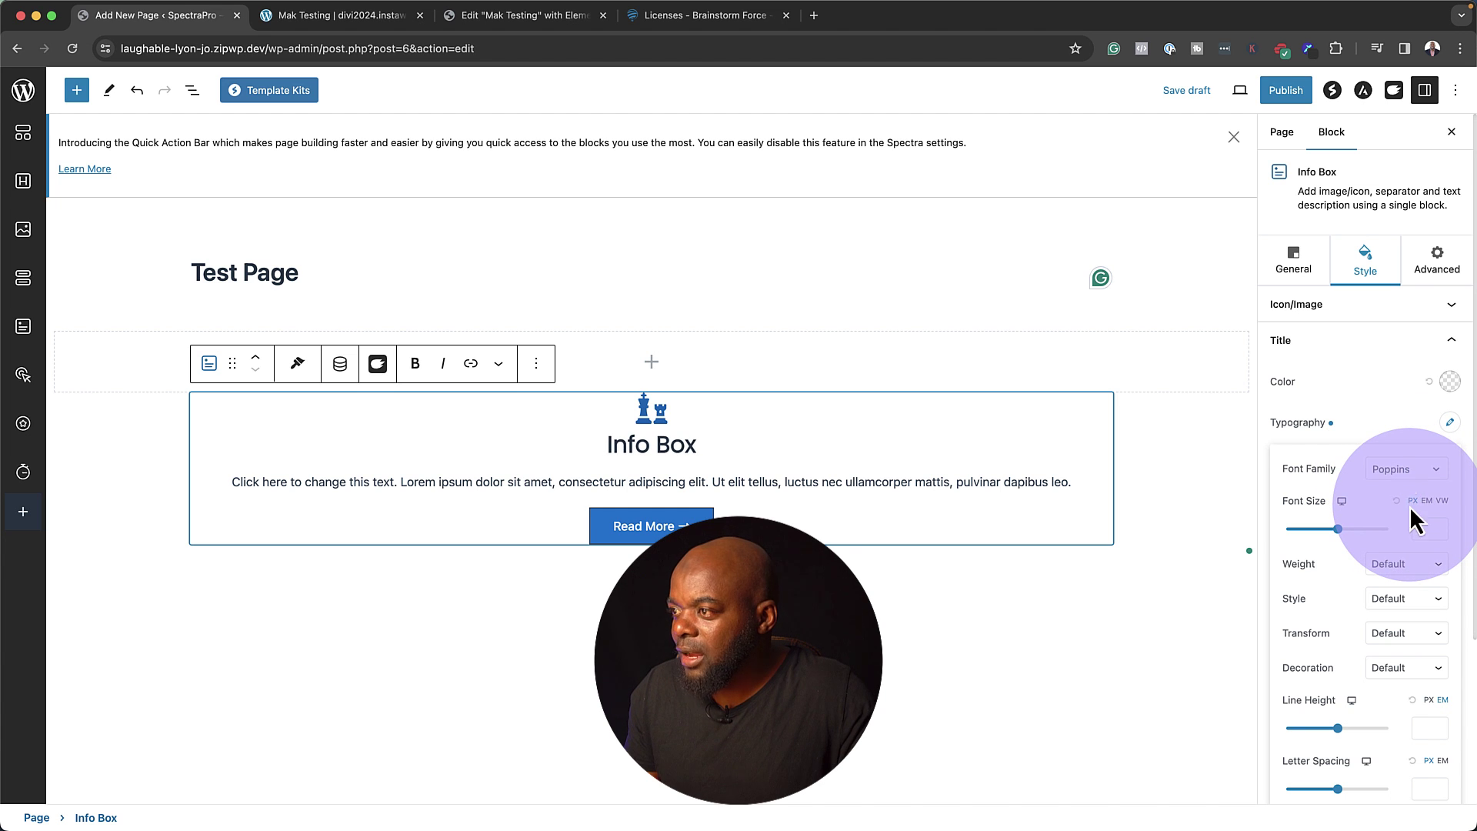
{"action": "left_click", "coordinate": [1400, 566]}
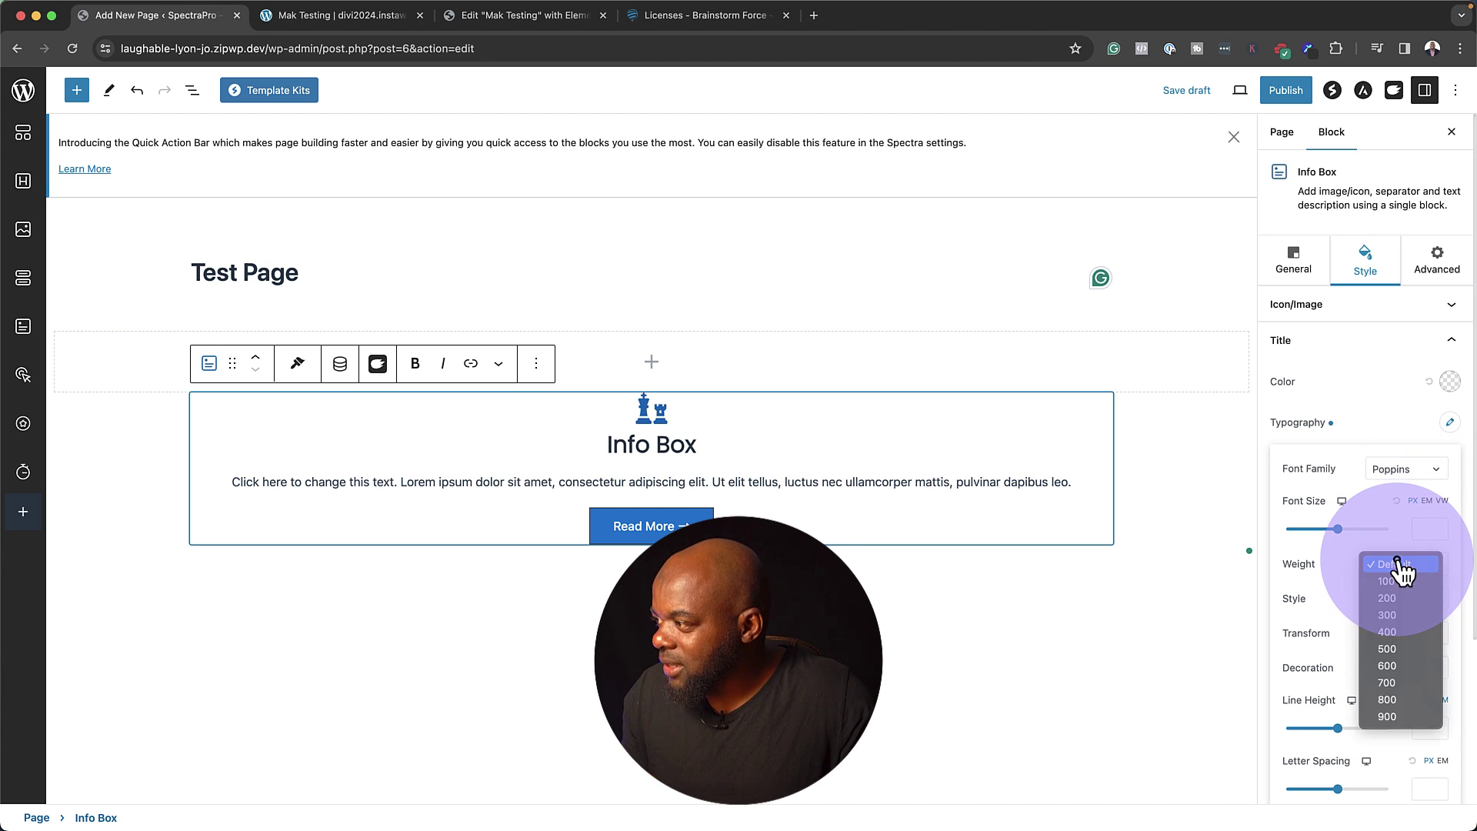
{"action": "left_click", "coordinate": [1403, 700]}
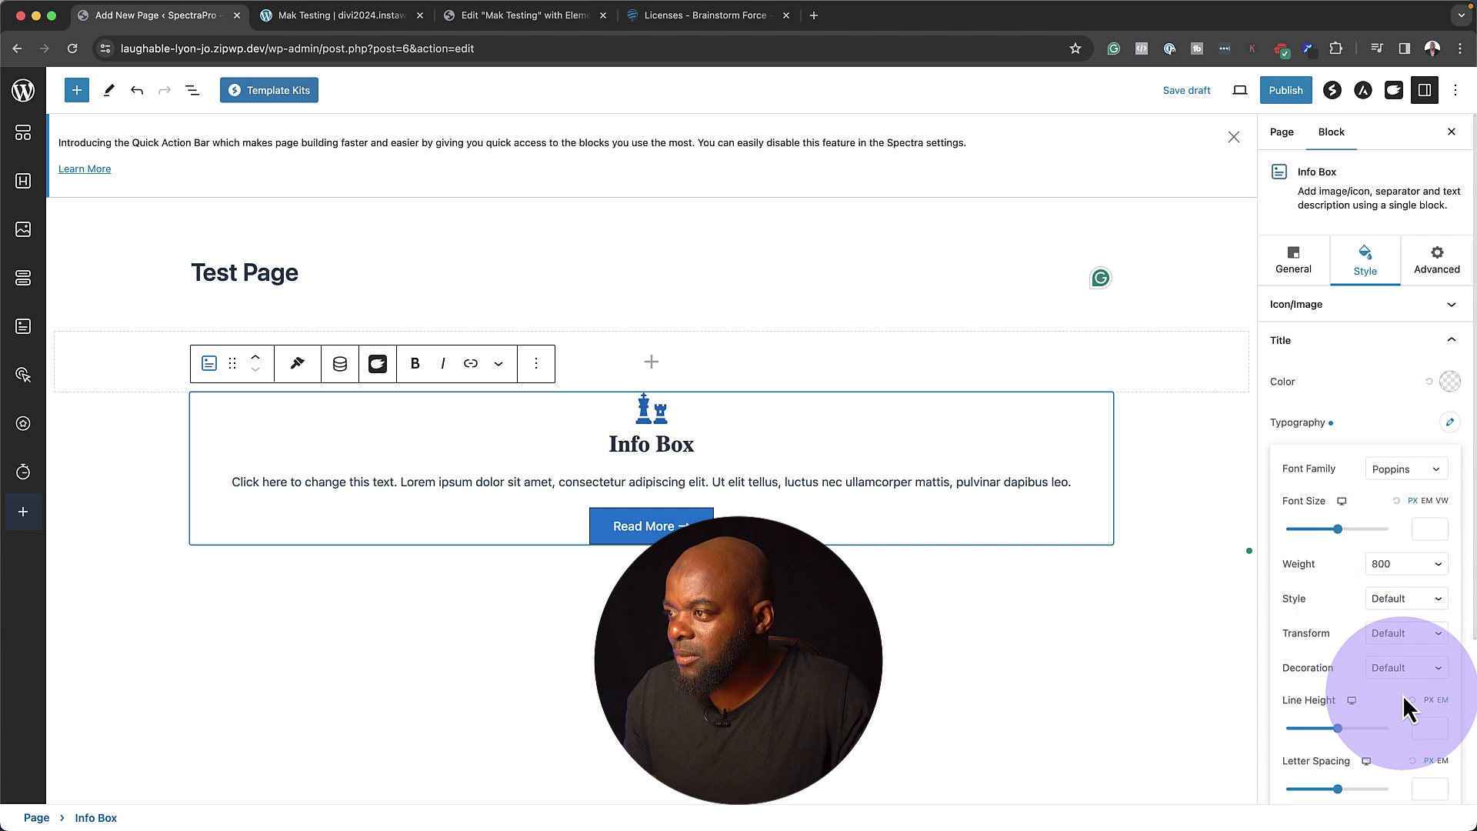
{"action": "left_click", "coordinate": [1425, 604]}
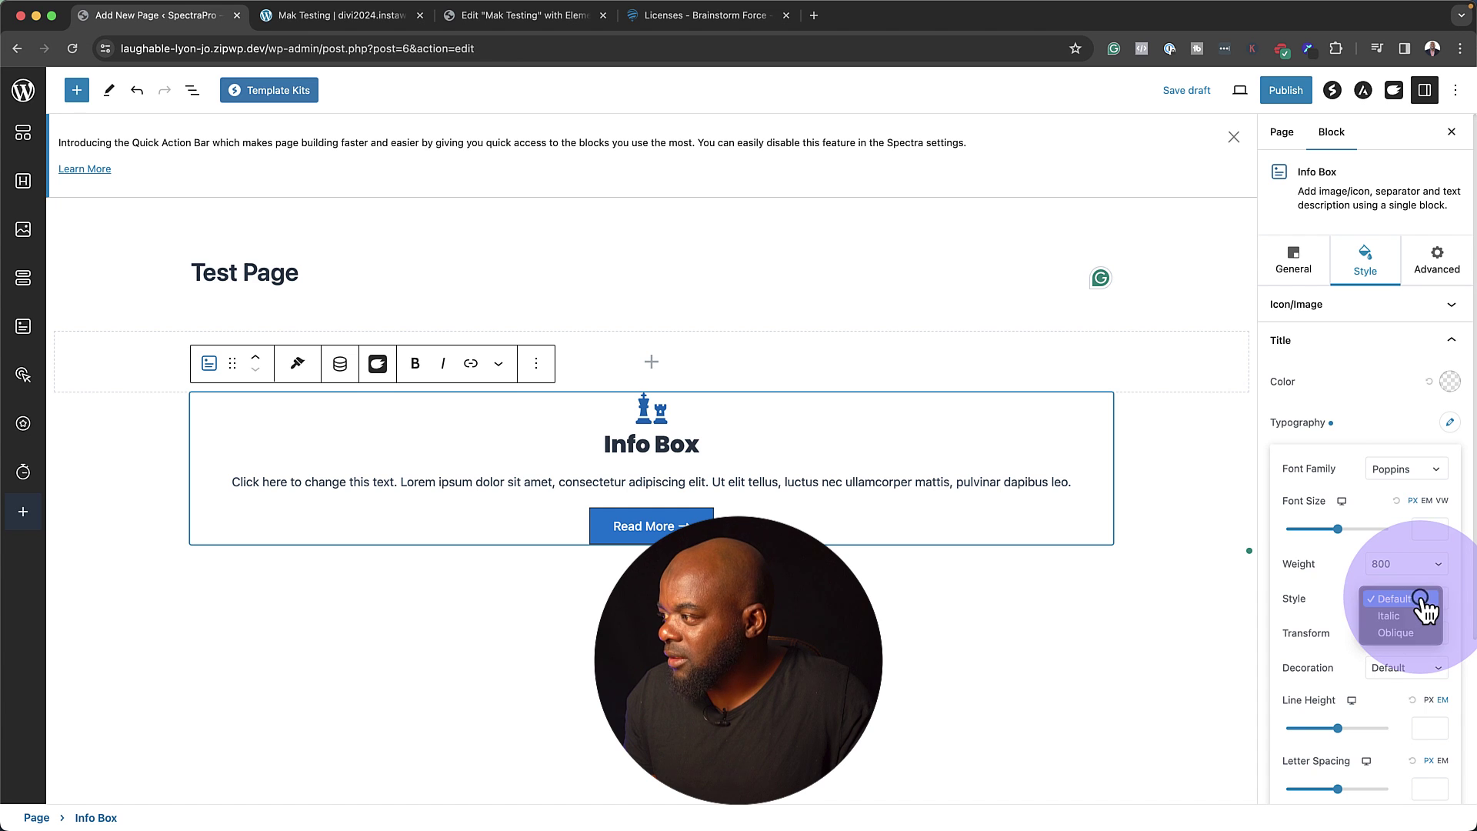
{"action": "left_click", "coordinate": [1309, 591]}
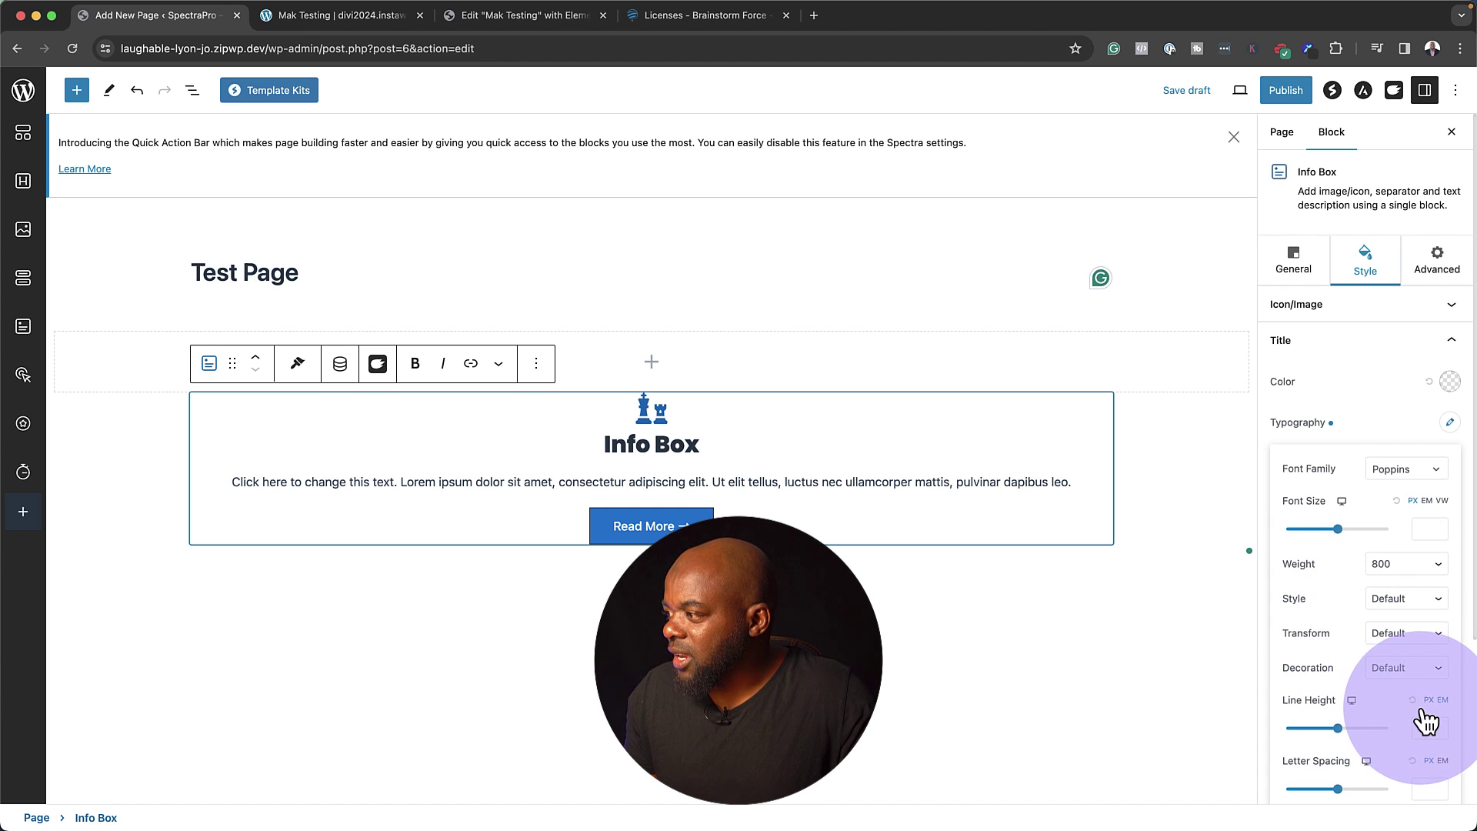
{"action": "scroll", "coordinate": [1424, 715], "scroll_direction": "down", "scroll_amount": 1}
{"action": "scroll", "coordinate": [1422, 714], "scroll_direction": "down", "scroll_amount": 4}
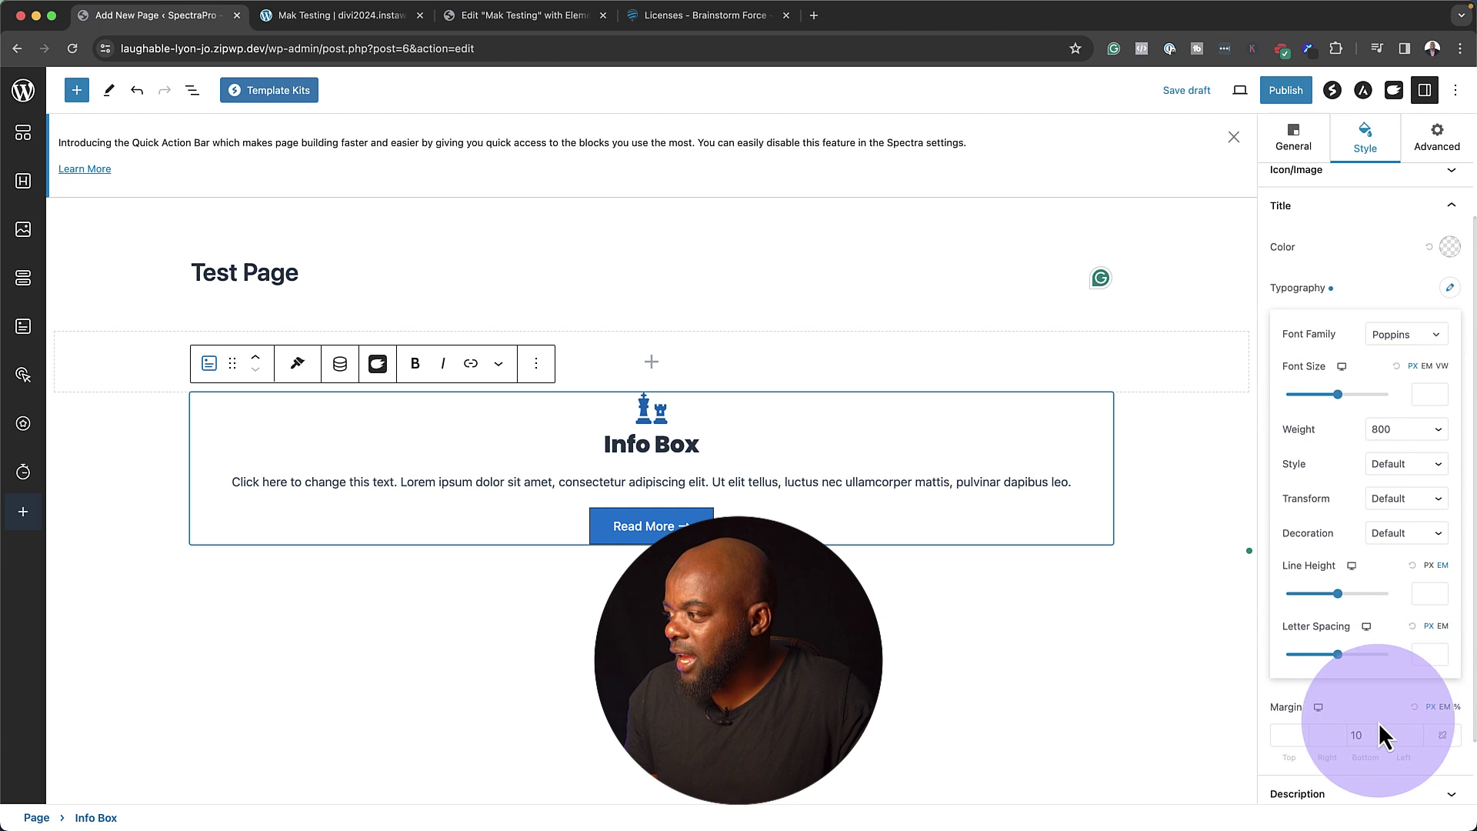
{"action": "scroll", "coordinate": [1366, 727], "scroll_direction": "down", "scroll_amount": 2}
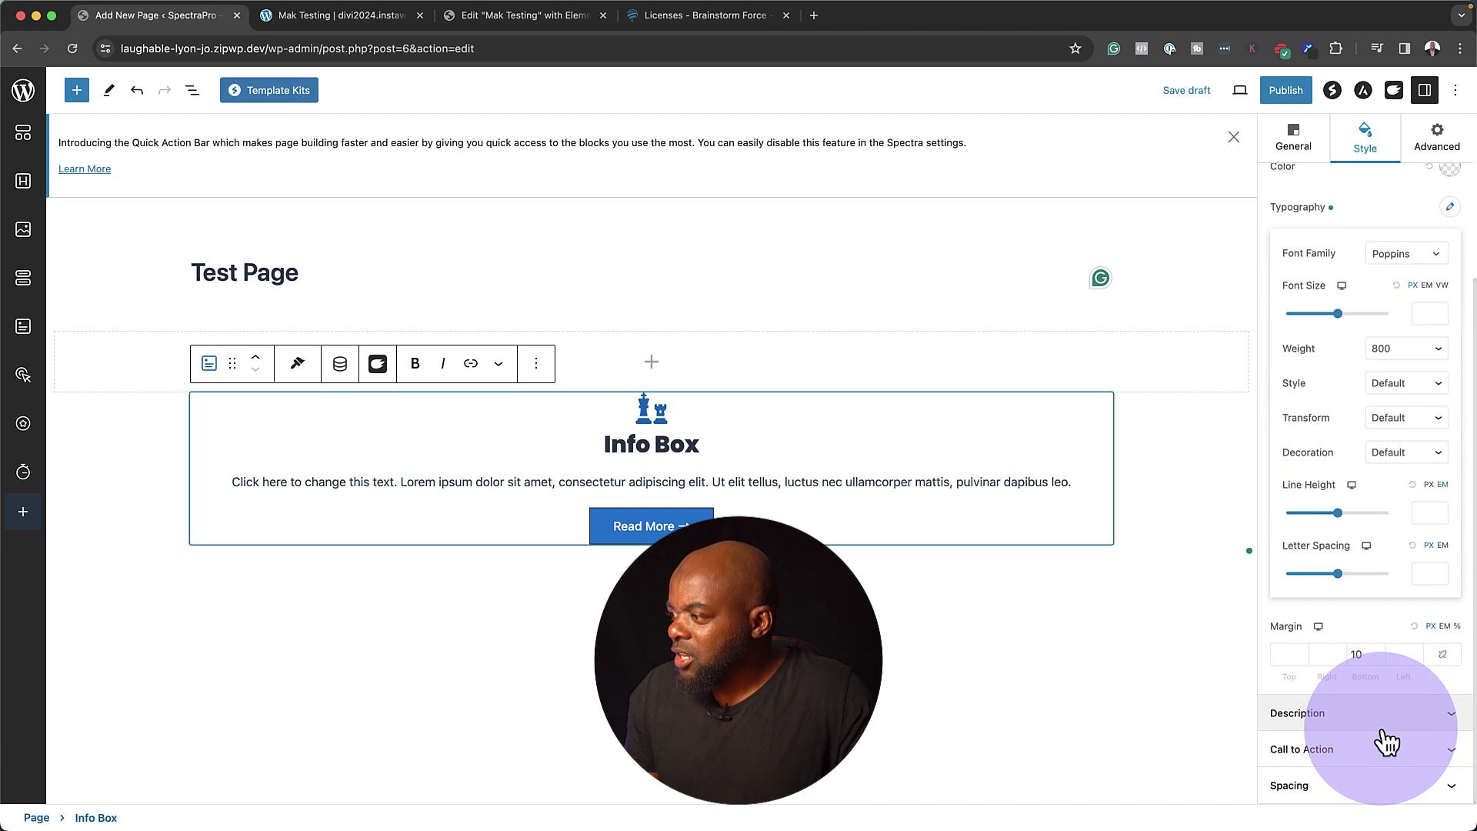
Switch the Info Box padding unit to % and set all four linked sides to 4.
{"action": "left_click", "coordinate": [1308, 787]}
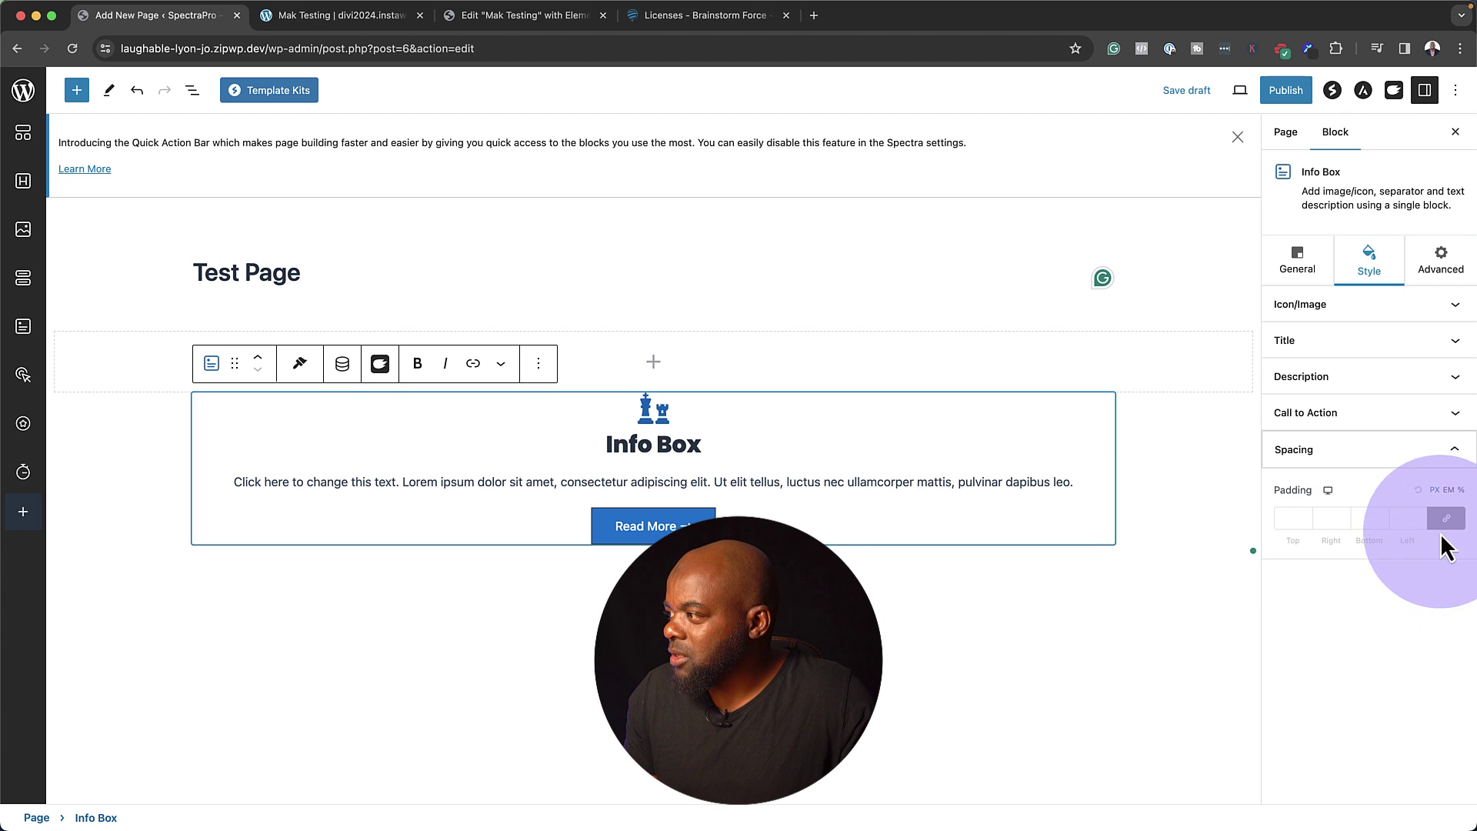
{"action": "left_click", "coordinate": [1461, 489]}
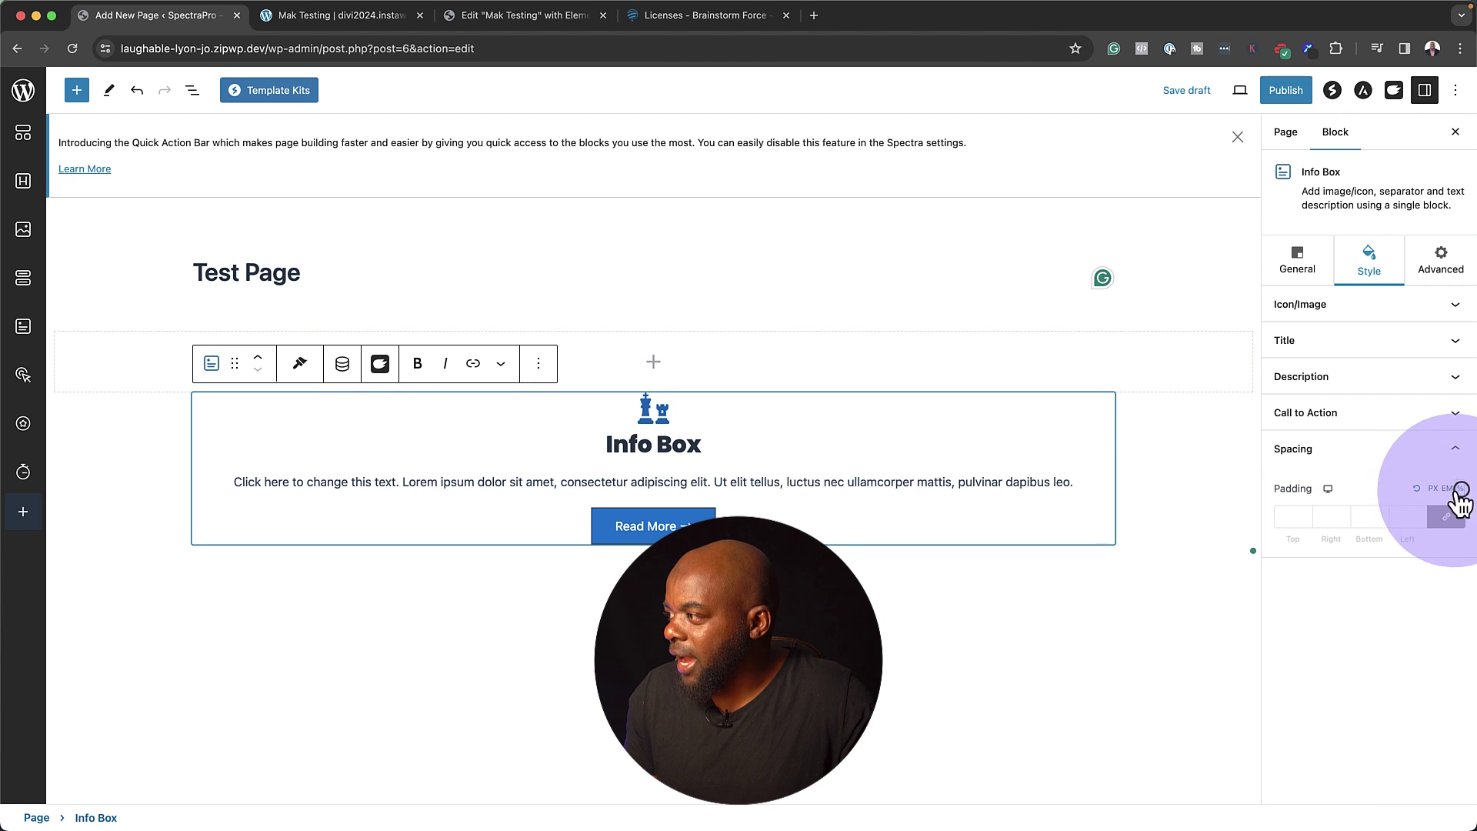
{"action": "left_click", "coordinate": [1285, 517]}
{"action": "type", "text": "2"}
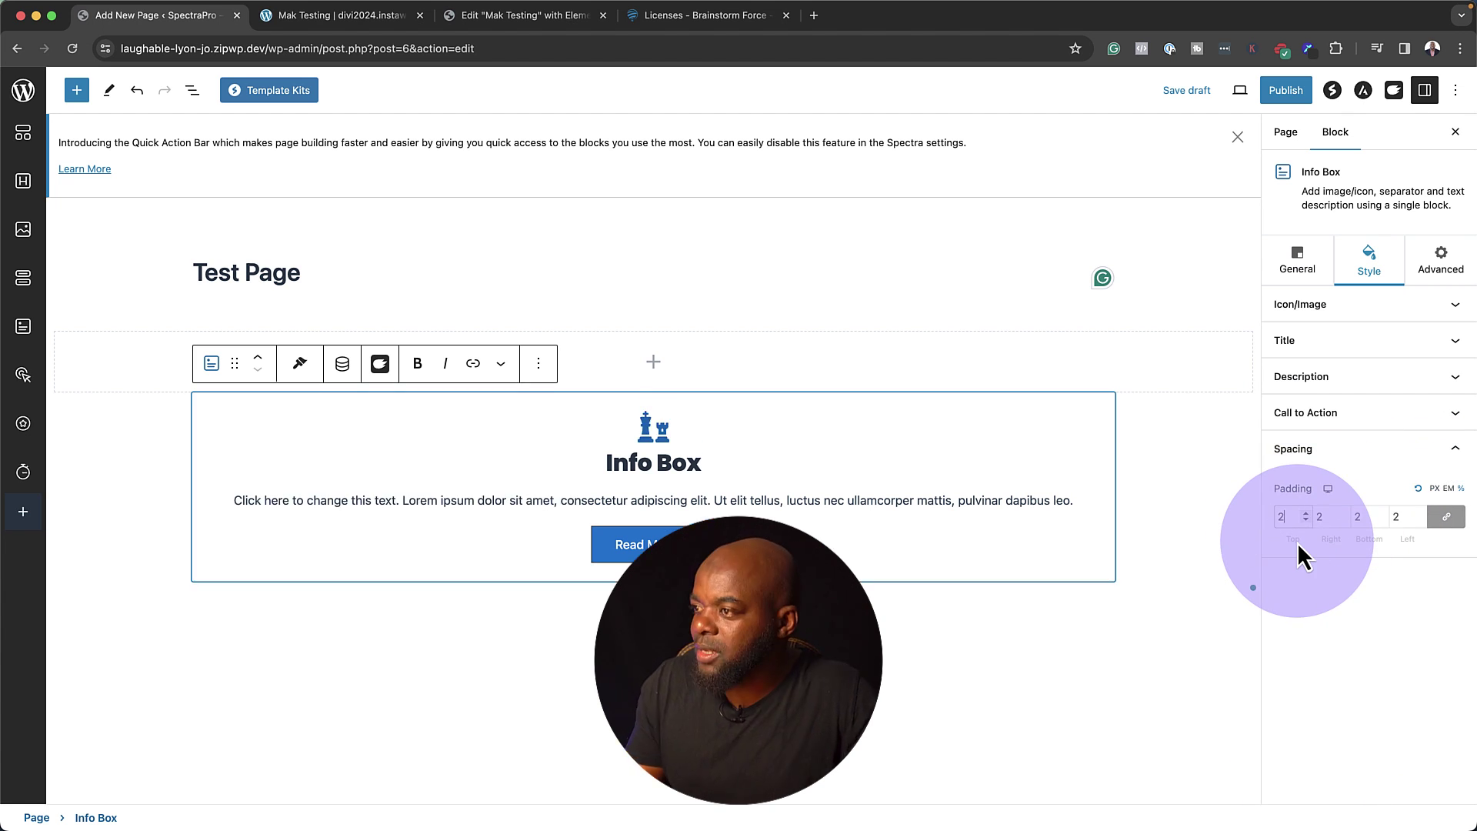
{"action": "left_click", "coordinate": [1422, 516]}
{"action": "left_click", "coordinate": [1422, 516]}
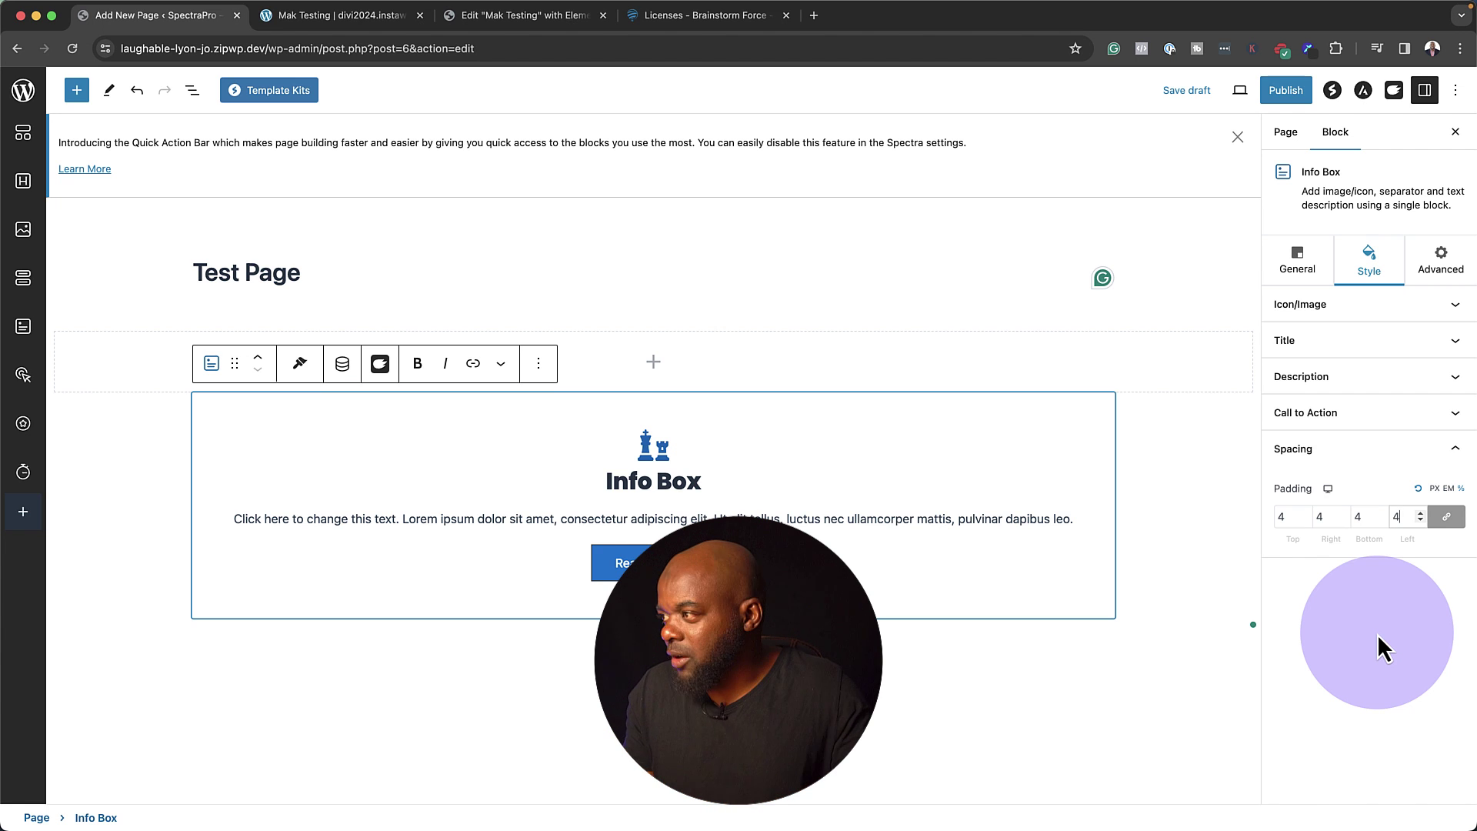
Try the left-aligned, Read More and icon-less presets, then return to the first centred icon-and-button preset.
{"action": "left_click", "coordinate": [1305, 290]}
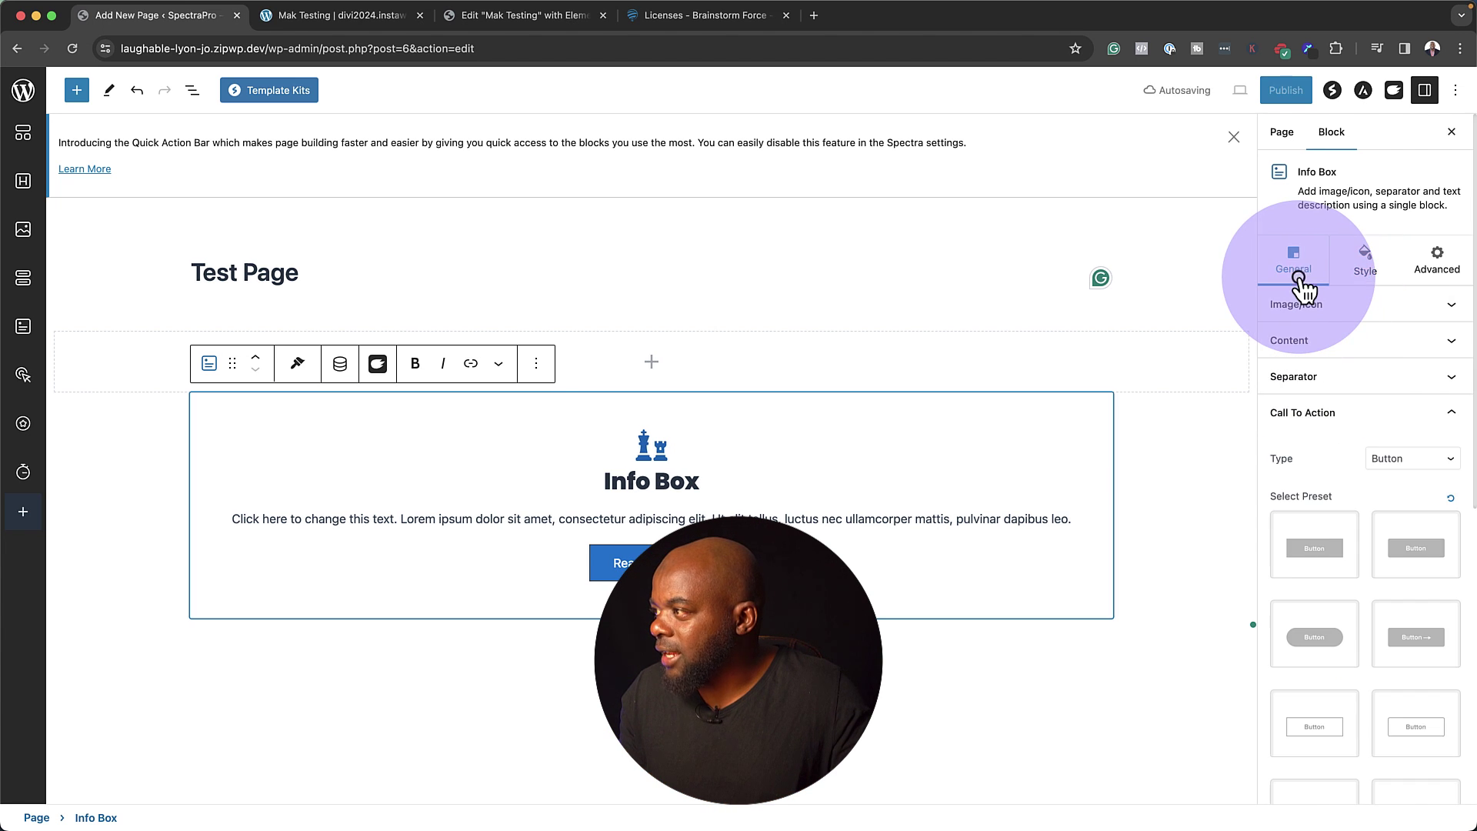
{"action": "left_click", "coordinate": [1331, 353]}
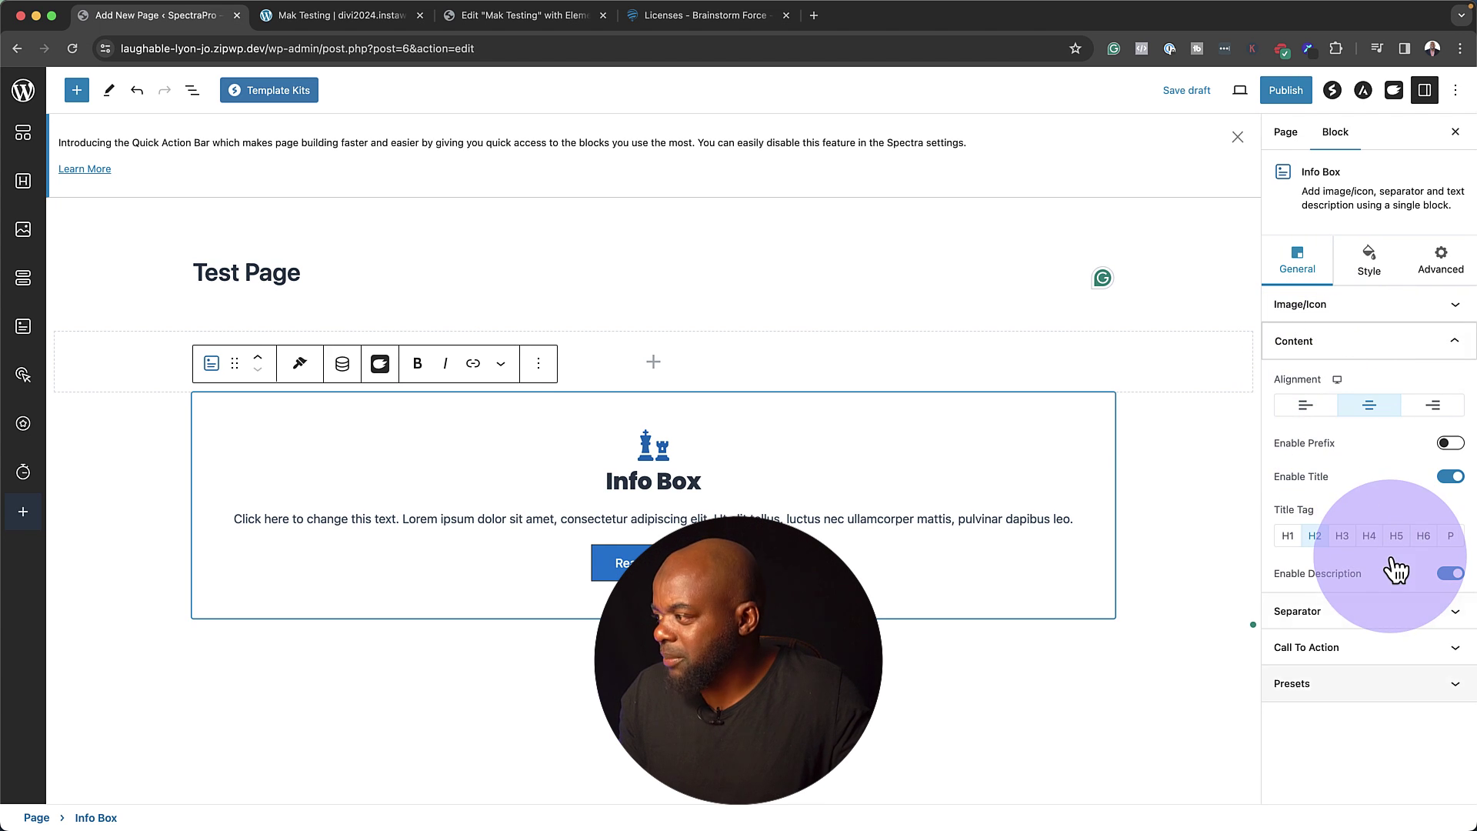
{"action": "left_click", "coordinate": [1419, 683]}
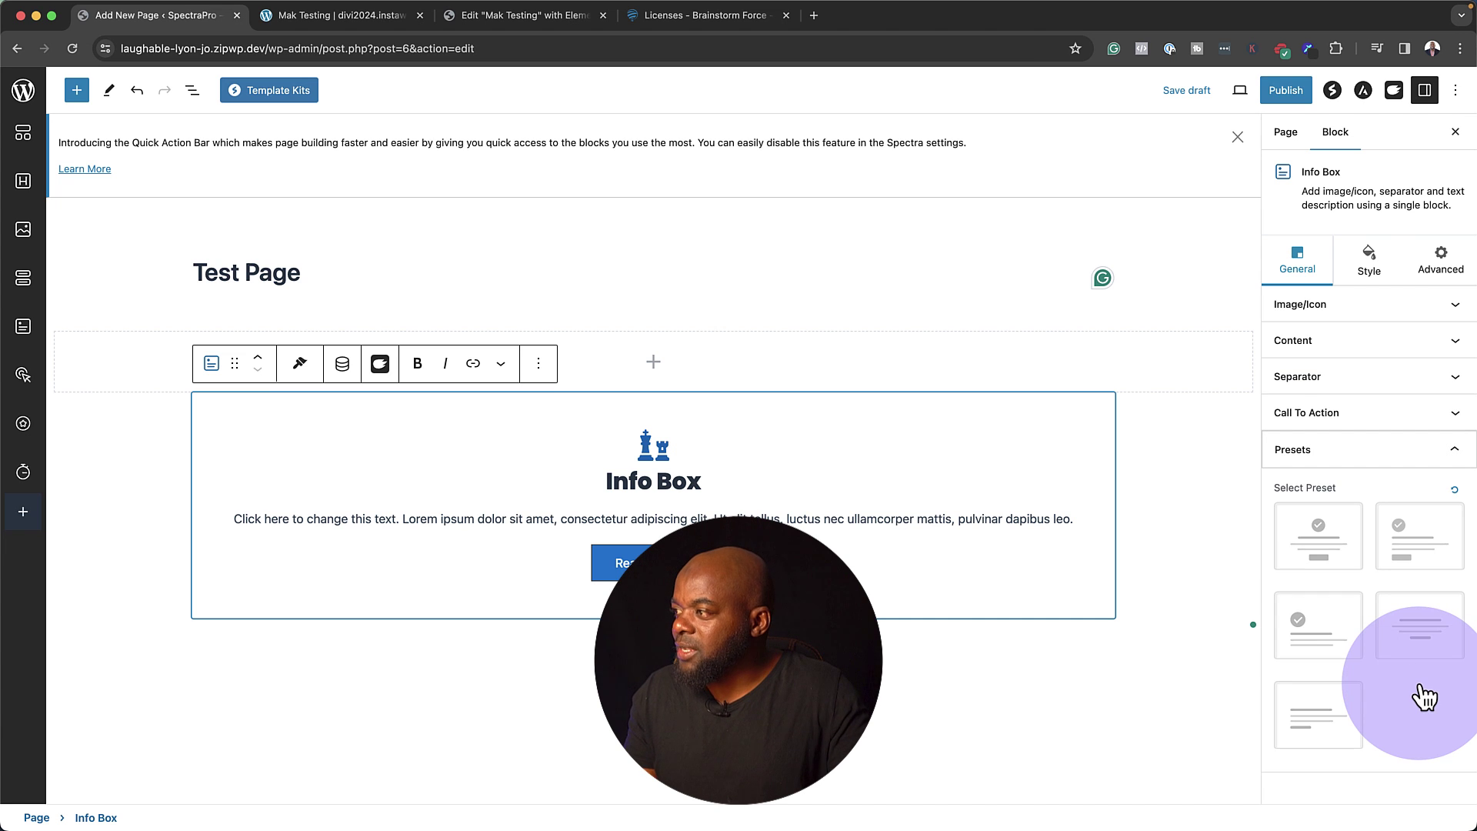
{"action": "left_click", "coordinate": [1319, 625]}
{"action": "left_click", "coordinate": [1319, 716]}
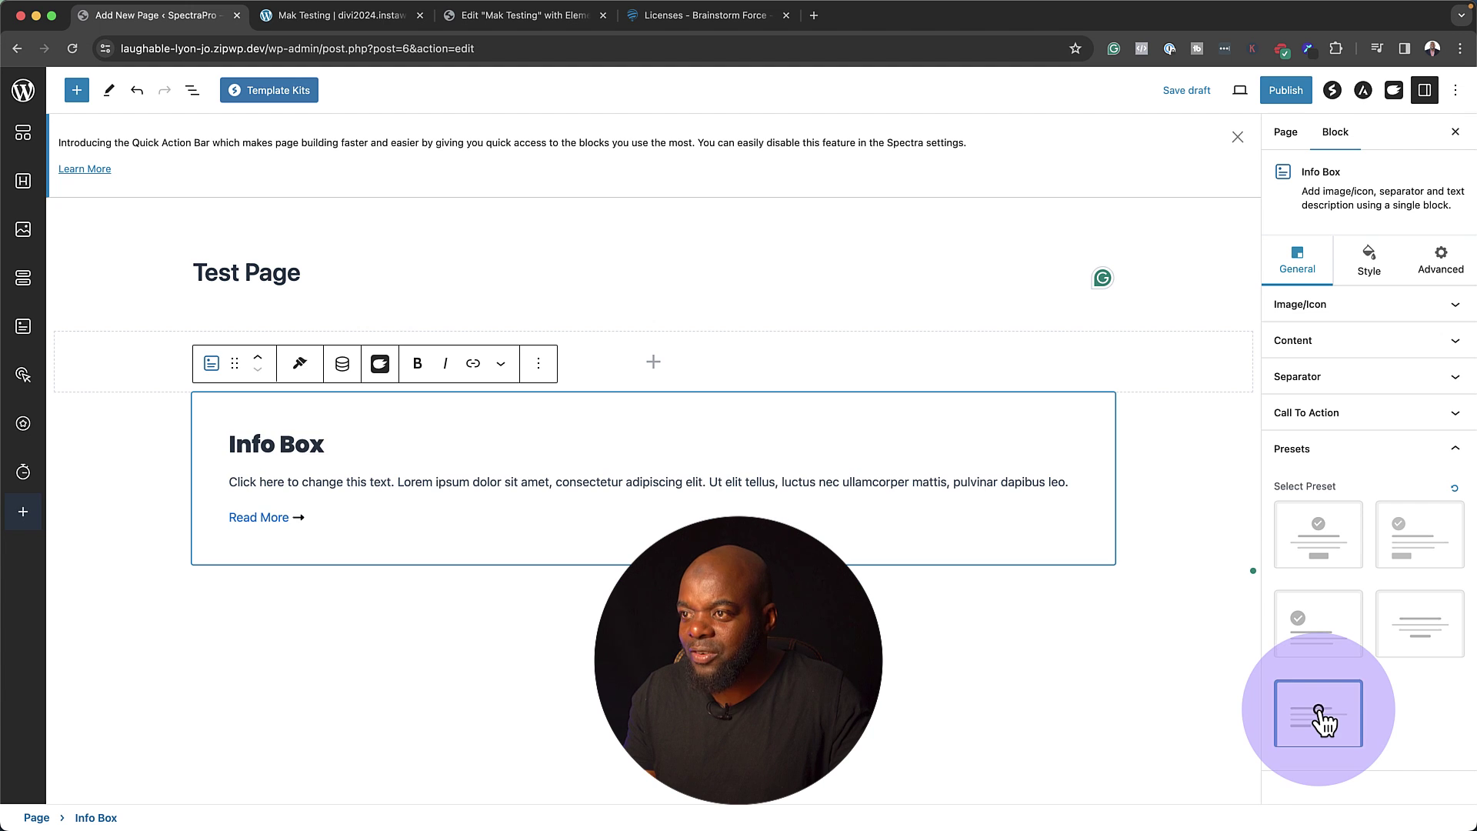
{"action": "left_click", "coordinate": [1436, 632]}
{"action": "left_click", "coordinate": [1319, 548]}
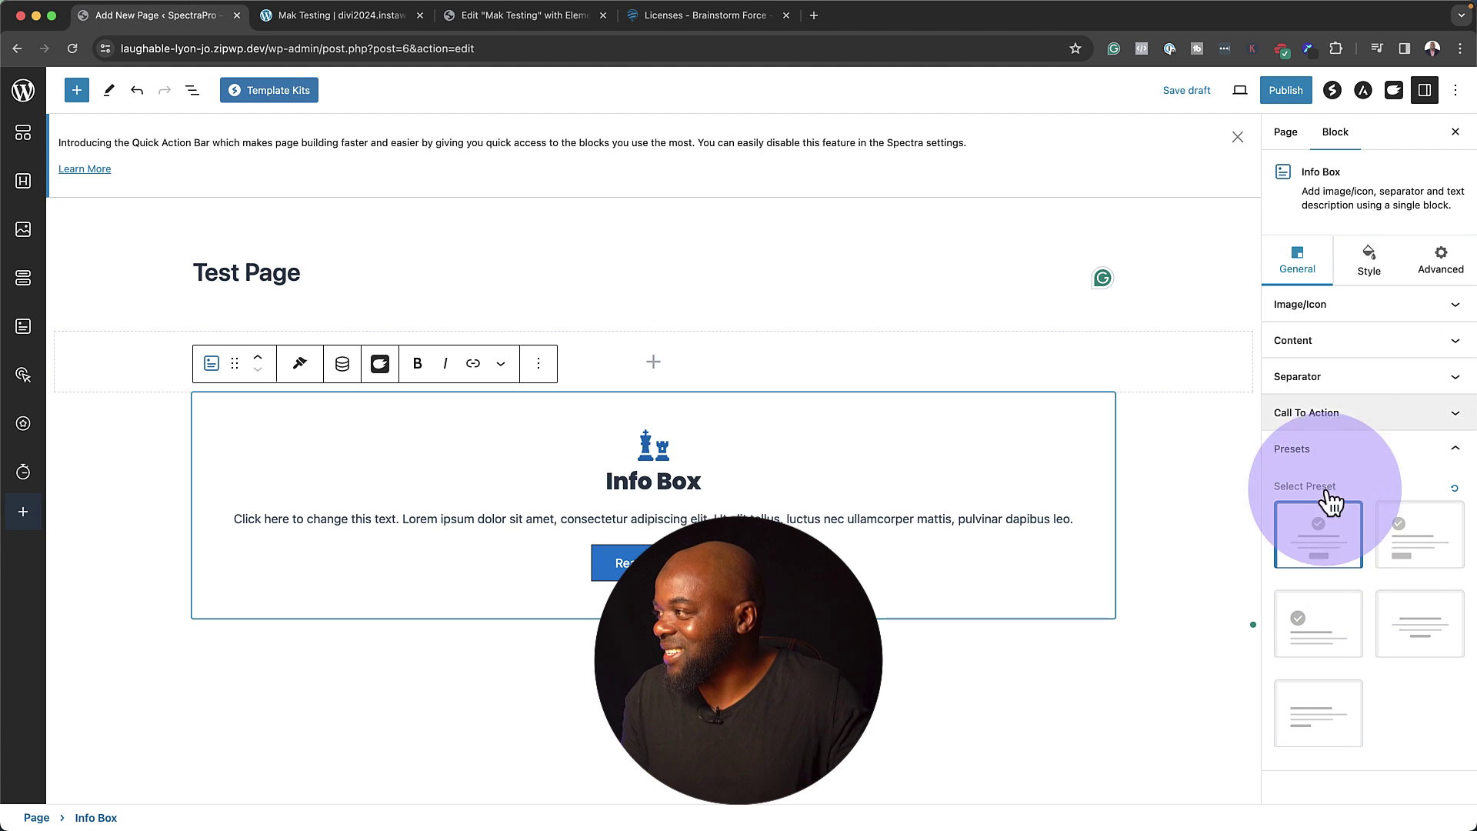
{"action": "left_click", "coordinate": [1368, 264]}
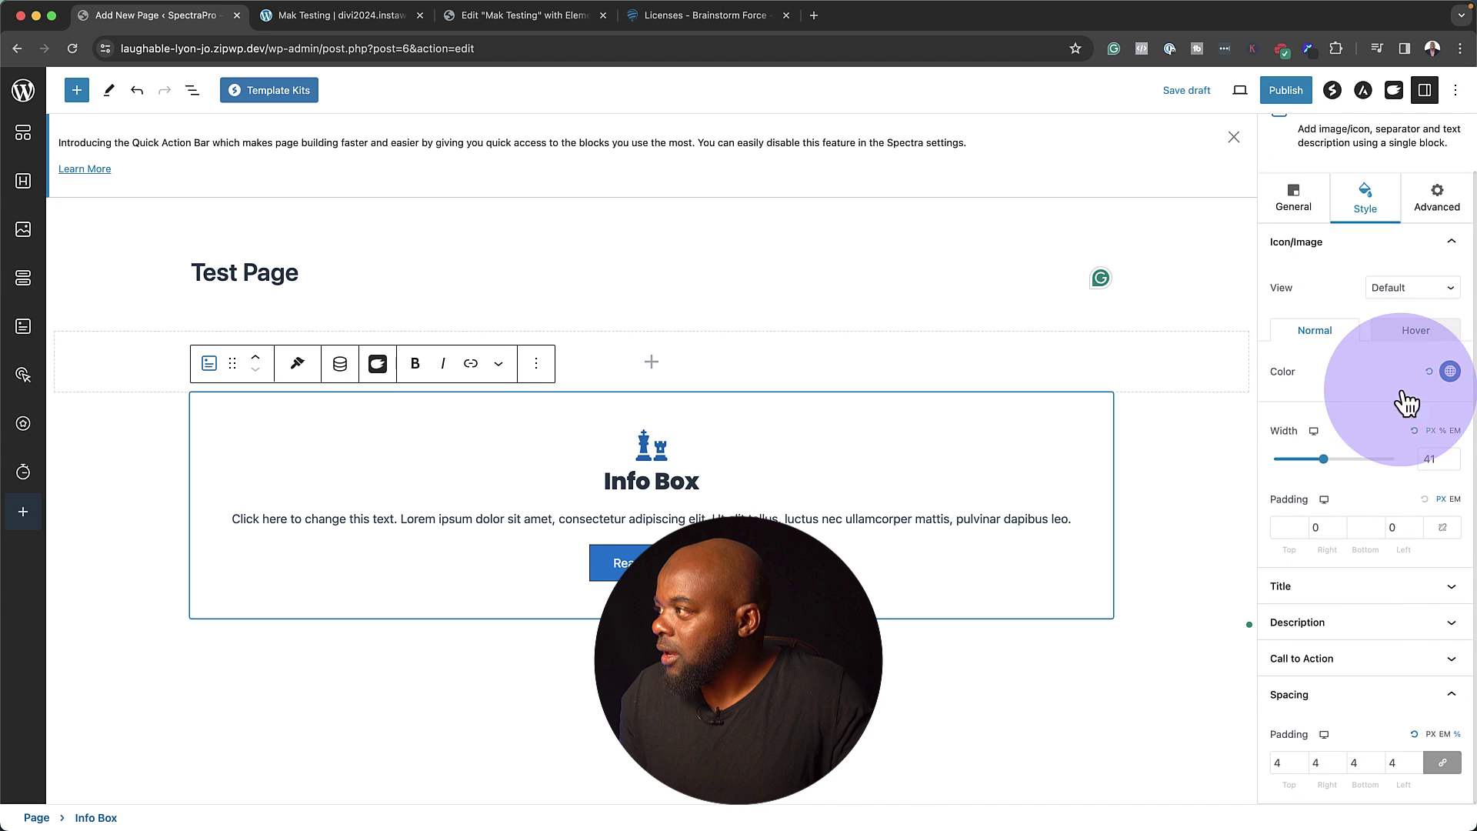
Expand the Info Box's Animations, Display Conditions (left at None), Responsive Conditions and HTML anchor settings.
{"action": "left_click", "coordinate": [1437, 260]}
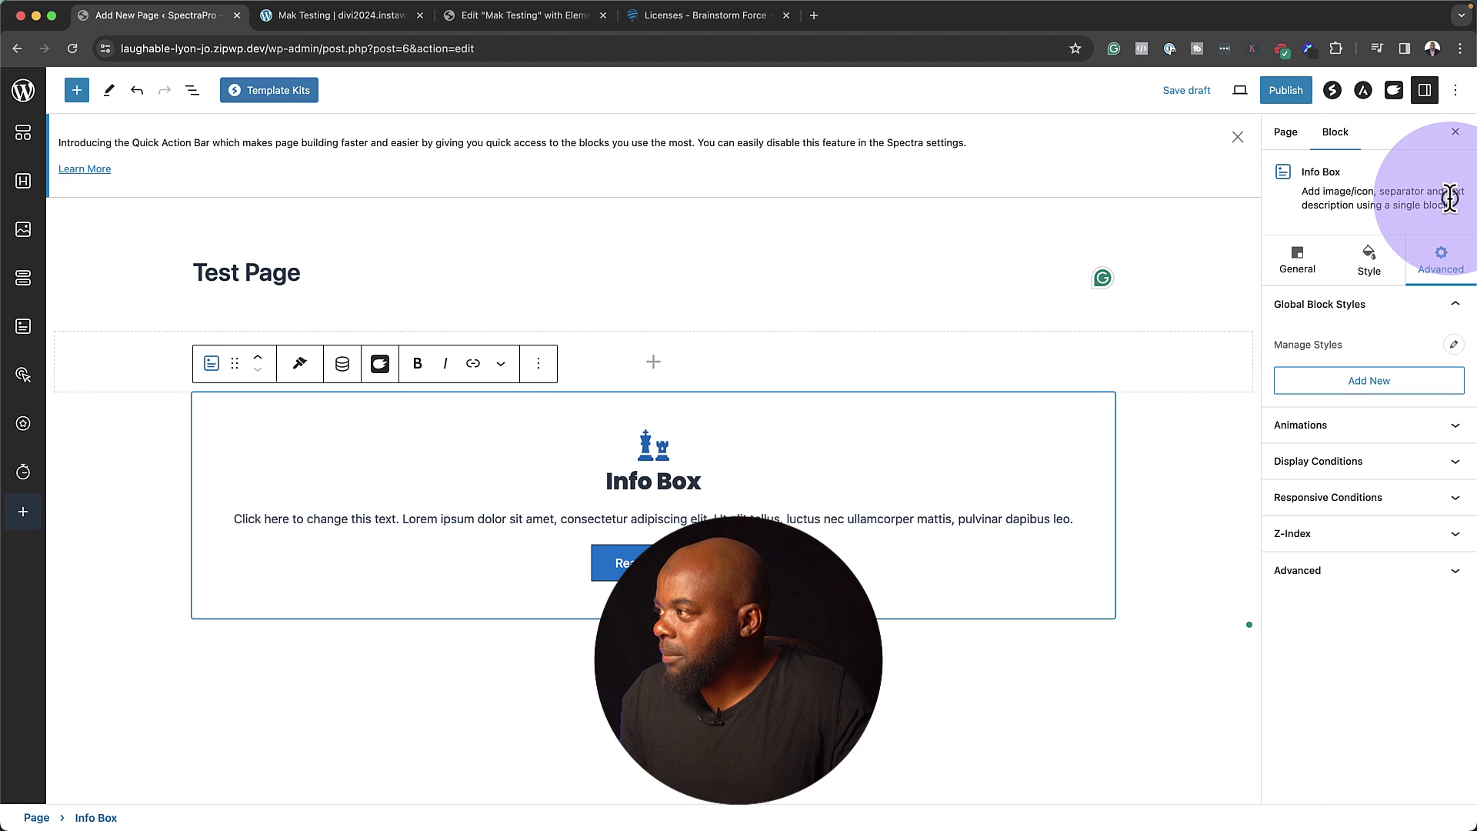
{"action": "left_click", "coordinate": [1358, 437]}
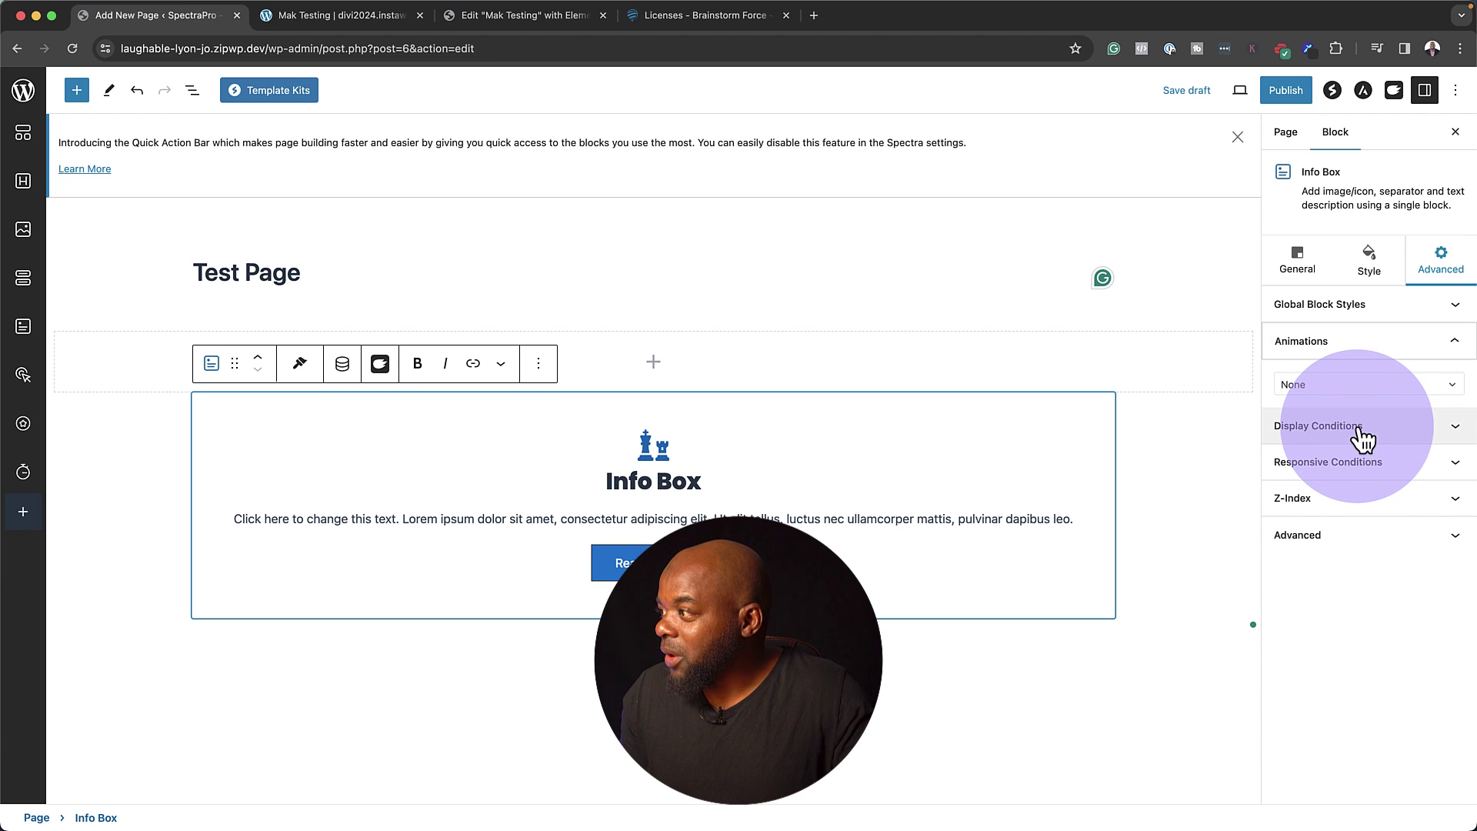
{"action": "left_click", "coordinate": [1359, 437]}
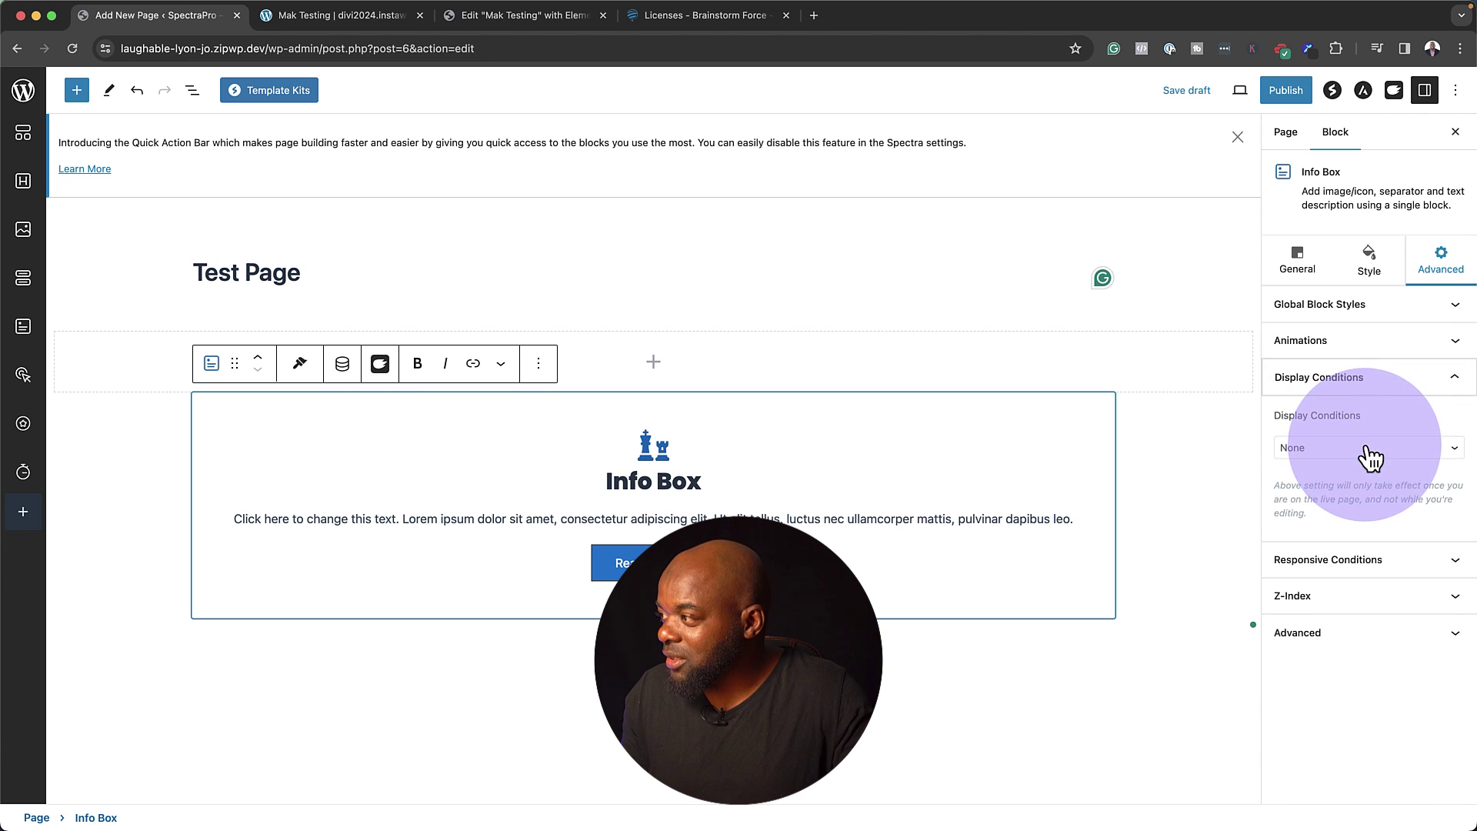
{"action": "left_click", "coordinate": [1369, 452]}
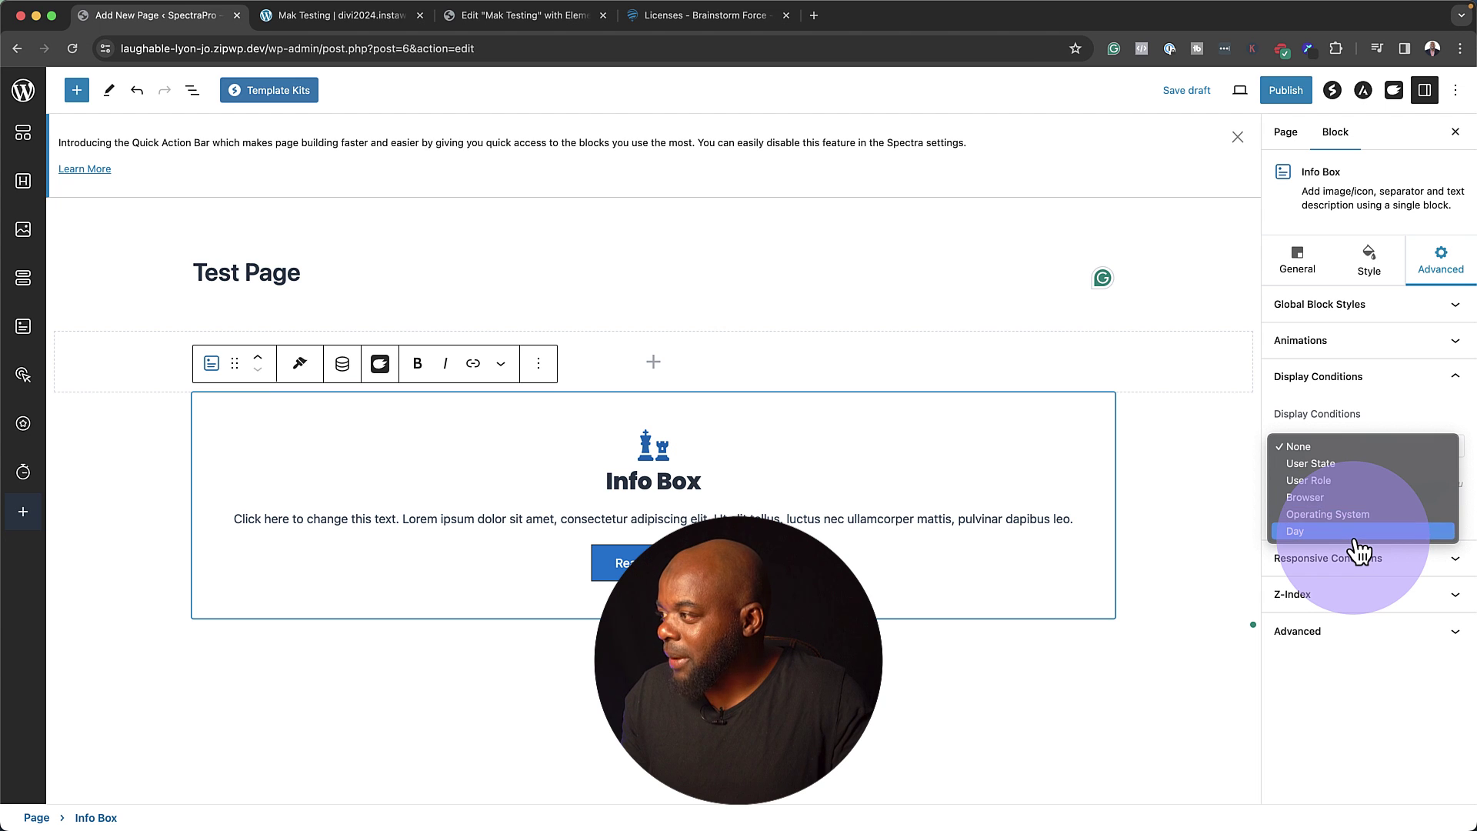
{"action": "left_click", "coordinate": [1374, 677]}
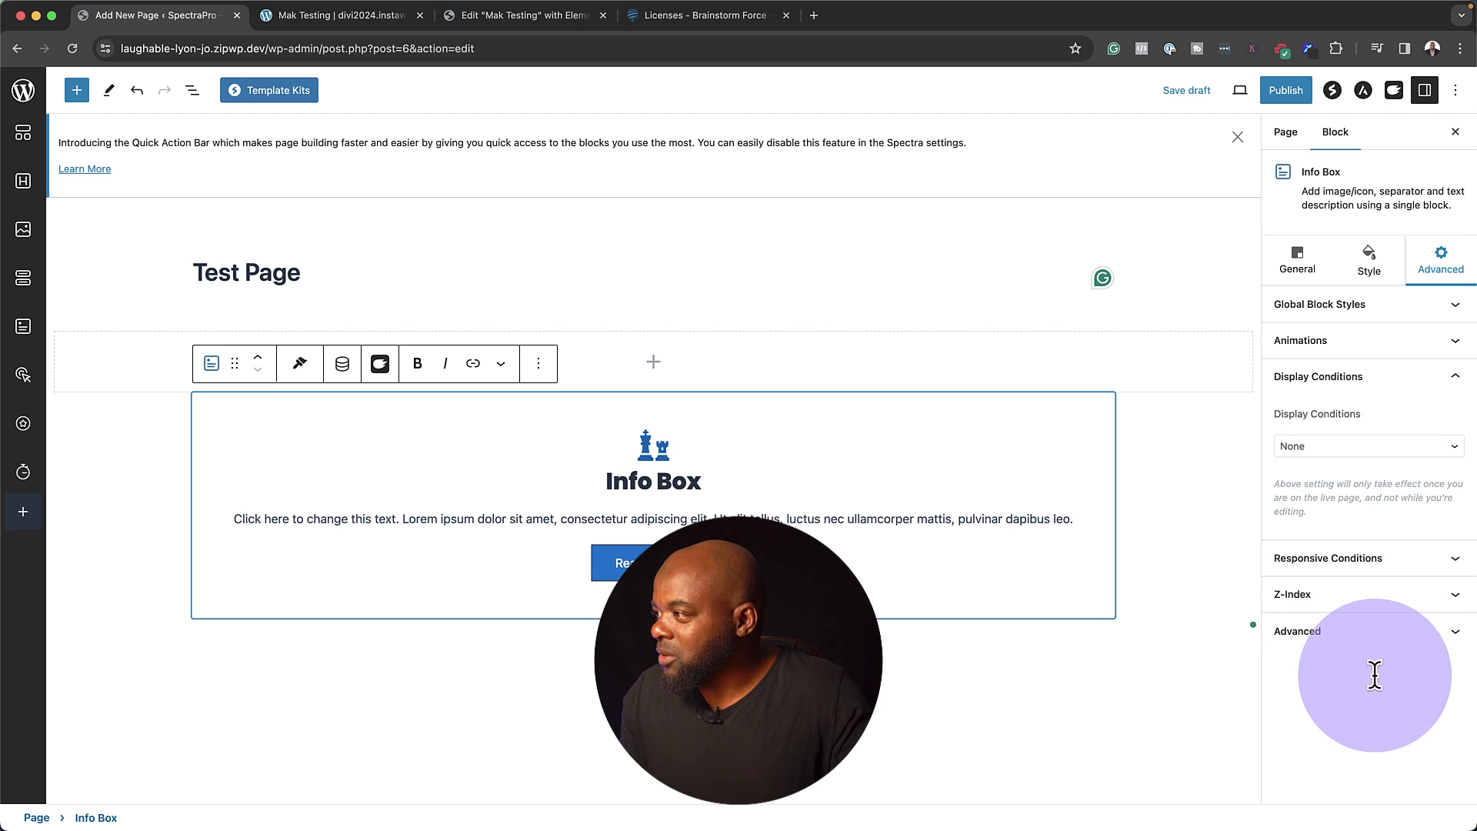
{"action": "left_click", "coordinate": [1412, 560]}
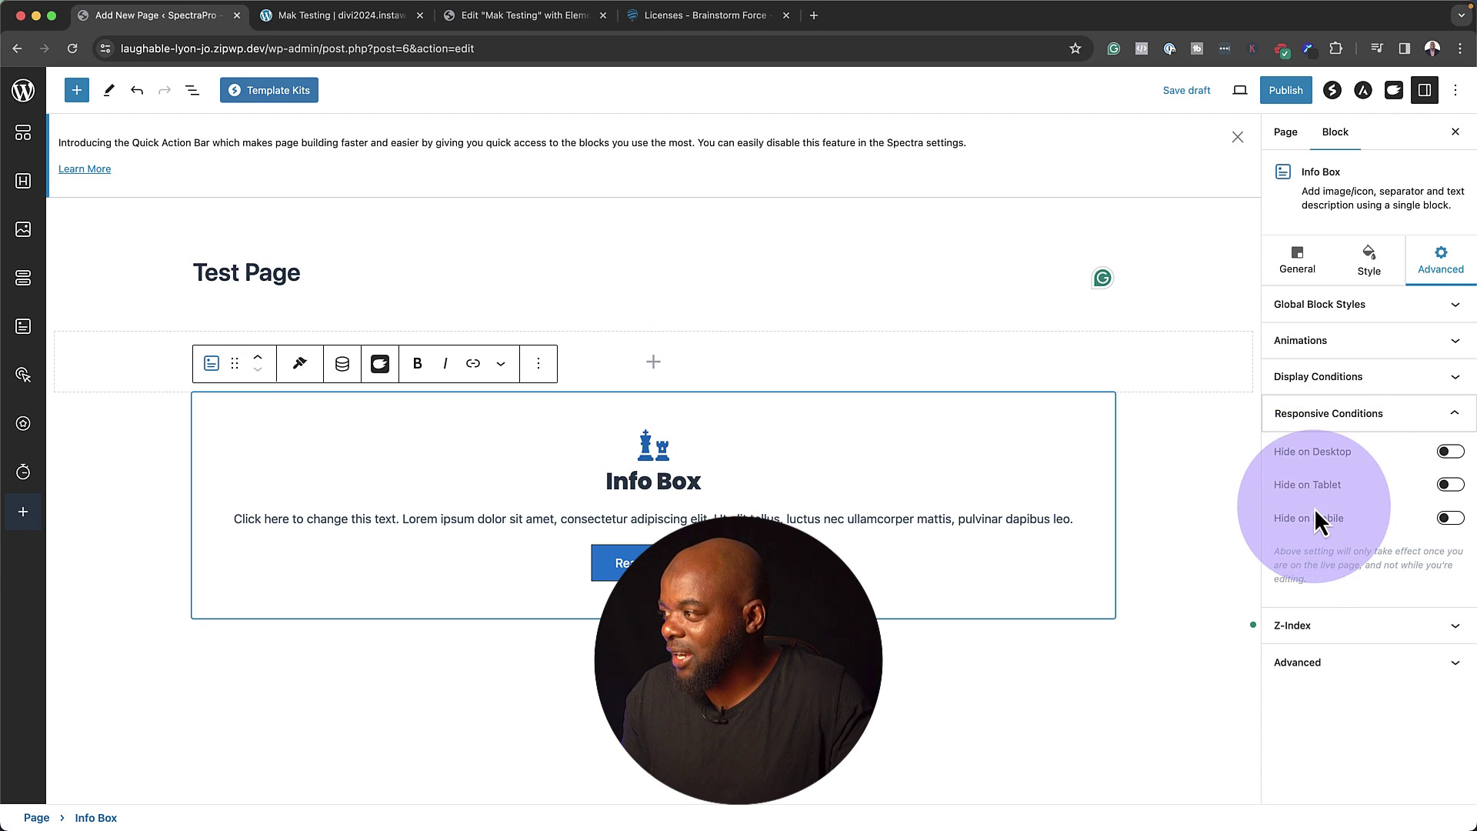
{"action": "left_click", "coordinate": [1343, 665]}
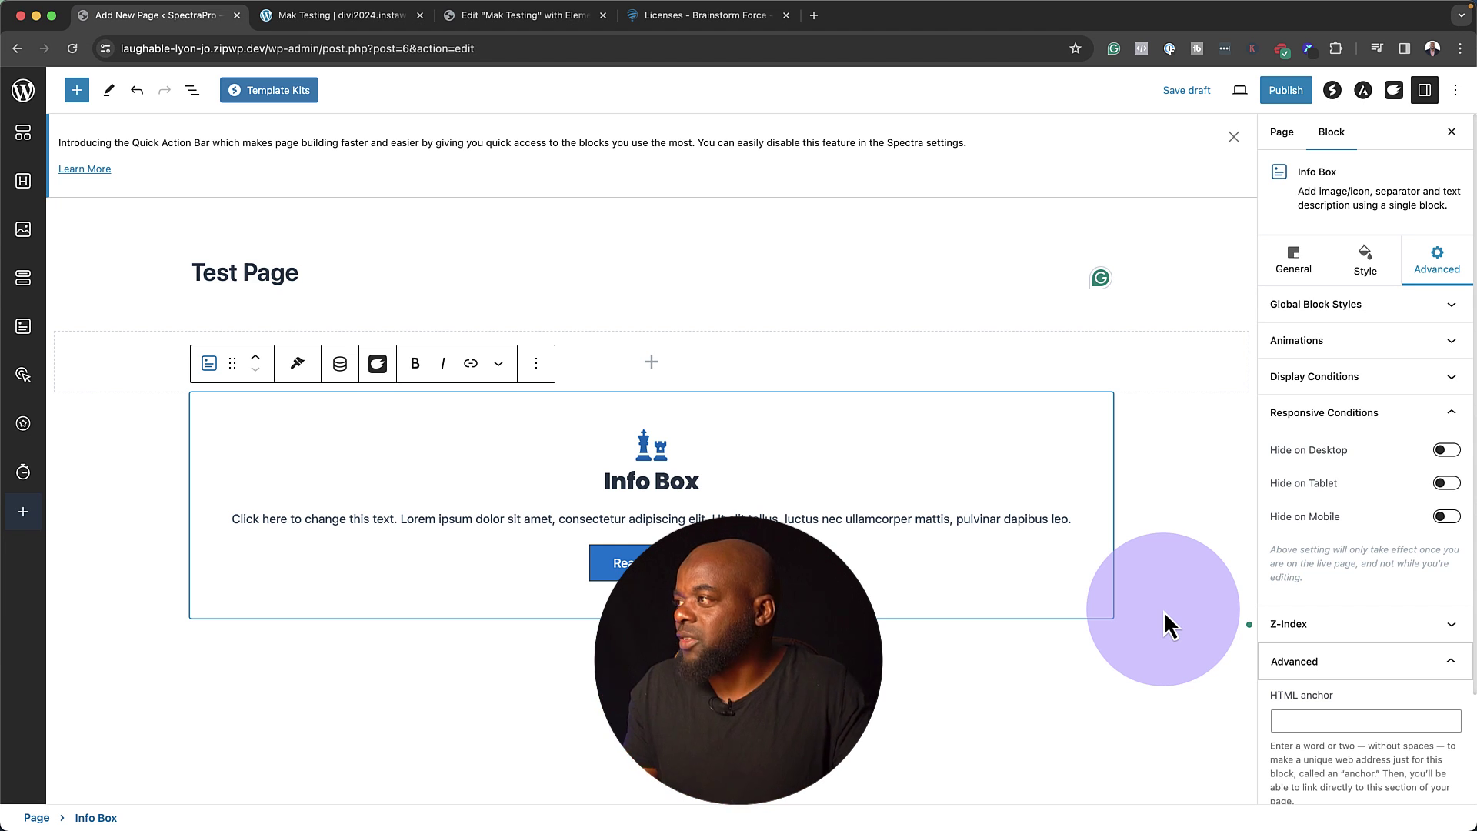
Show Spectra Page Settings, collapsing and re-expanding the Quick Action Bar section.
{"action": "left_click", "coordinate": [1332, 91]}
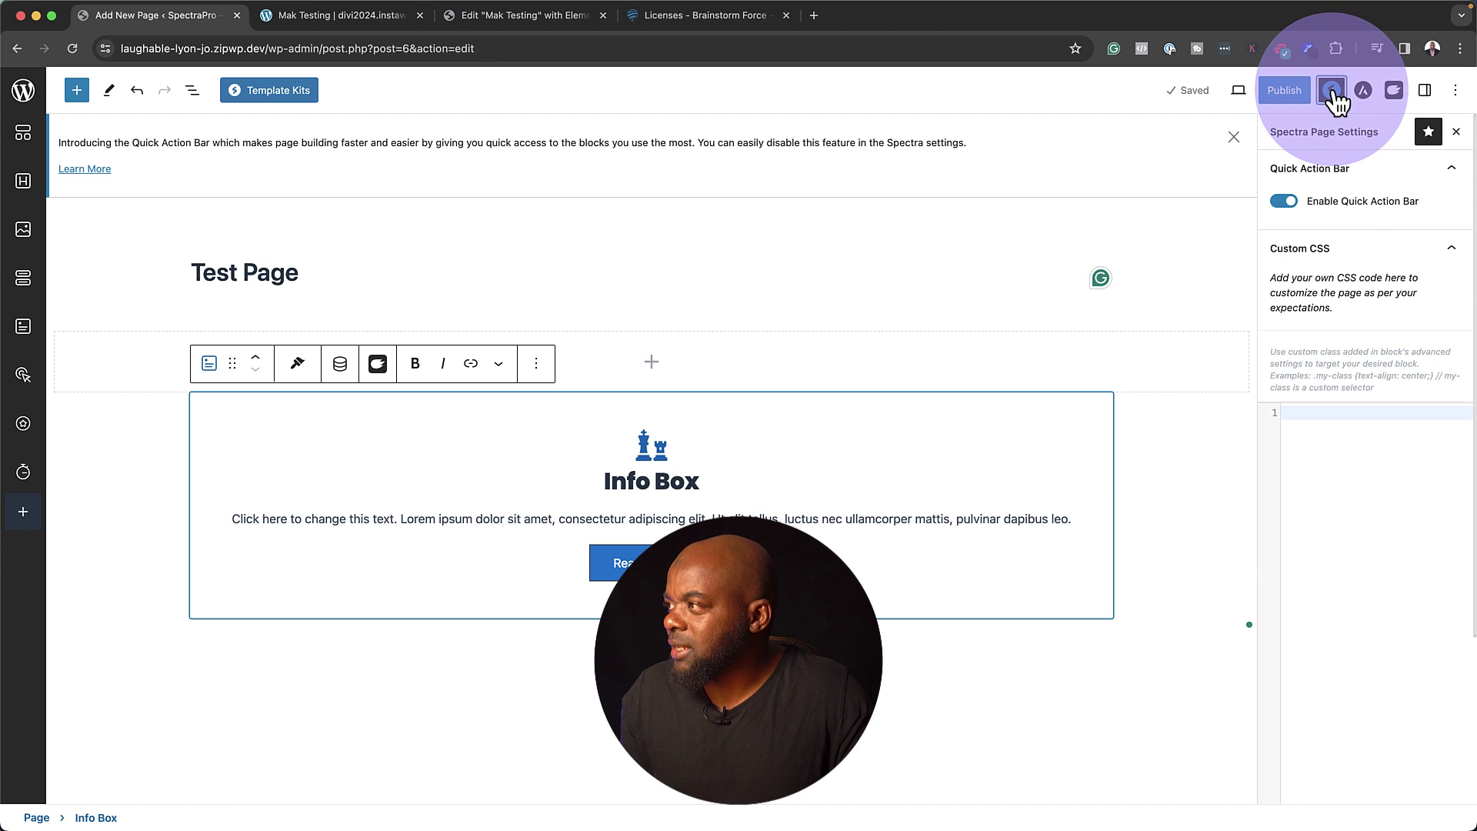
{"action": "left_click", "coordinate": [1343, 173]}
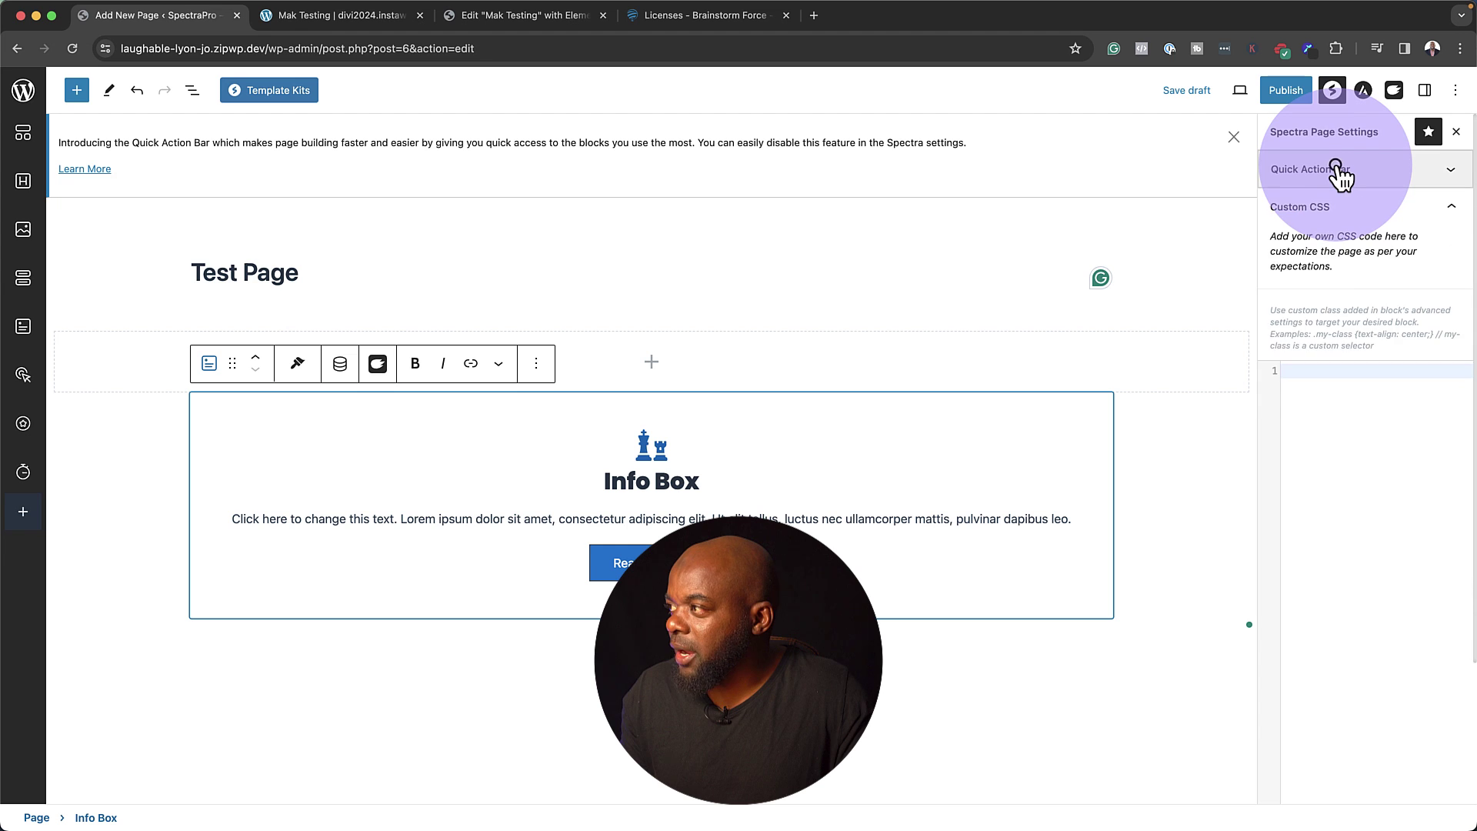
{"action": "left_click", "coordinate": [1341, 171]}
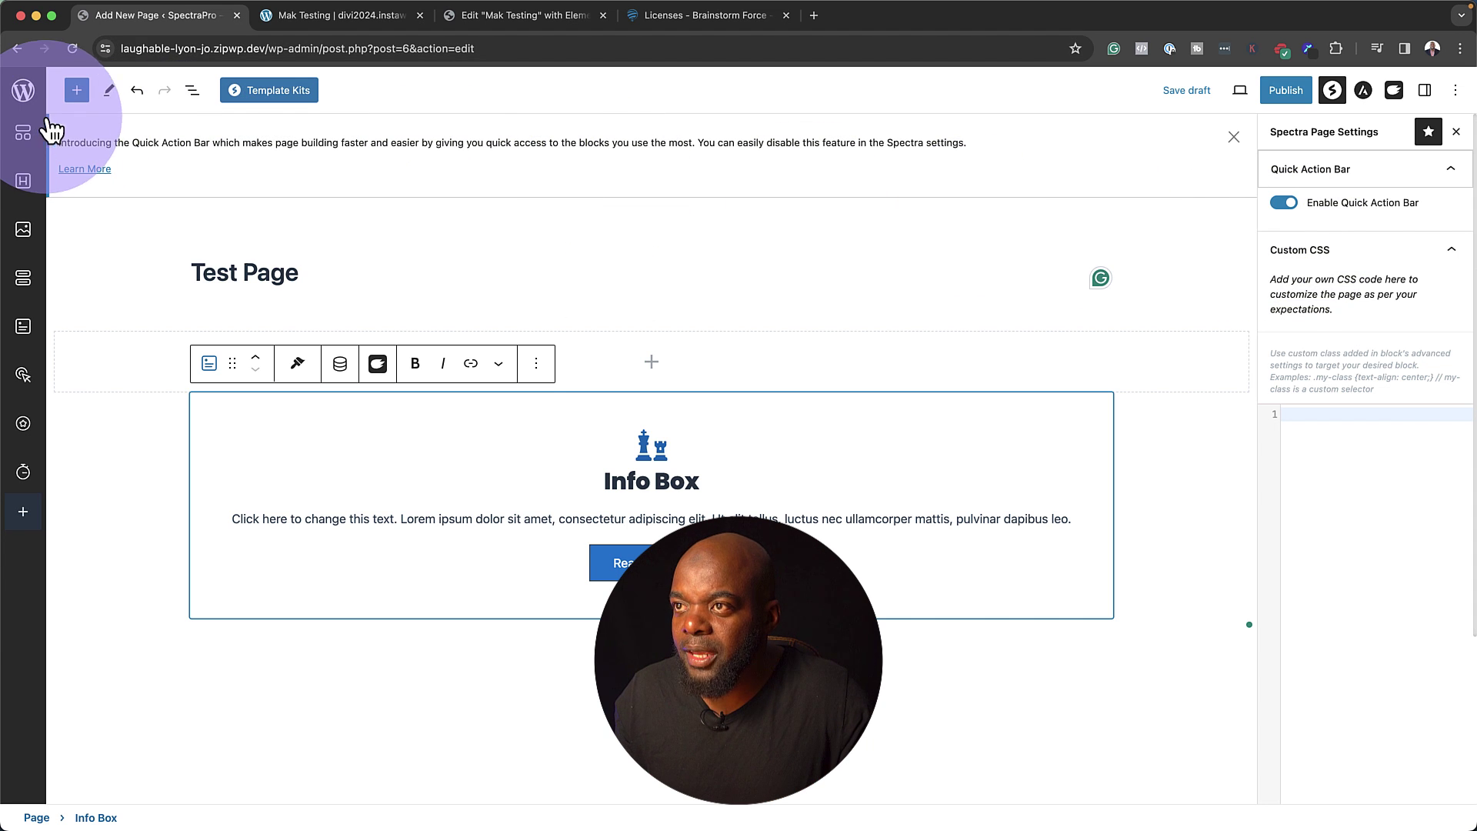
{"action": "left_click", "coordinate": [77, 91]}
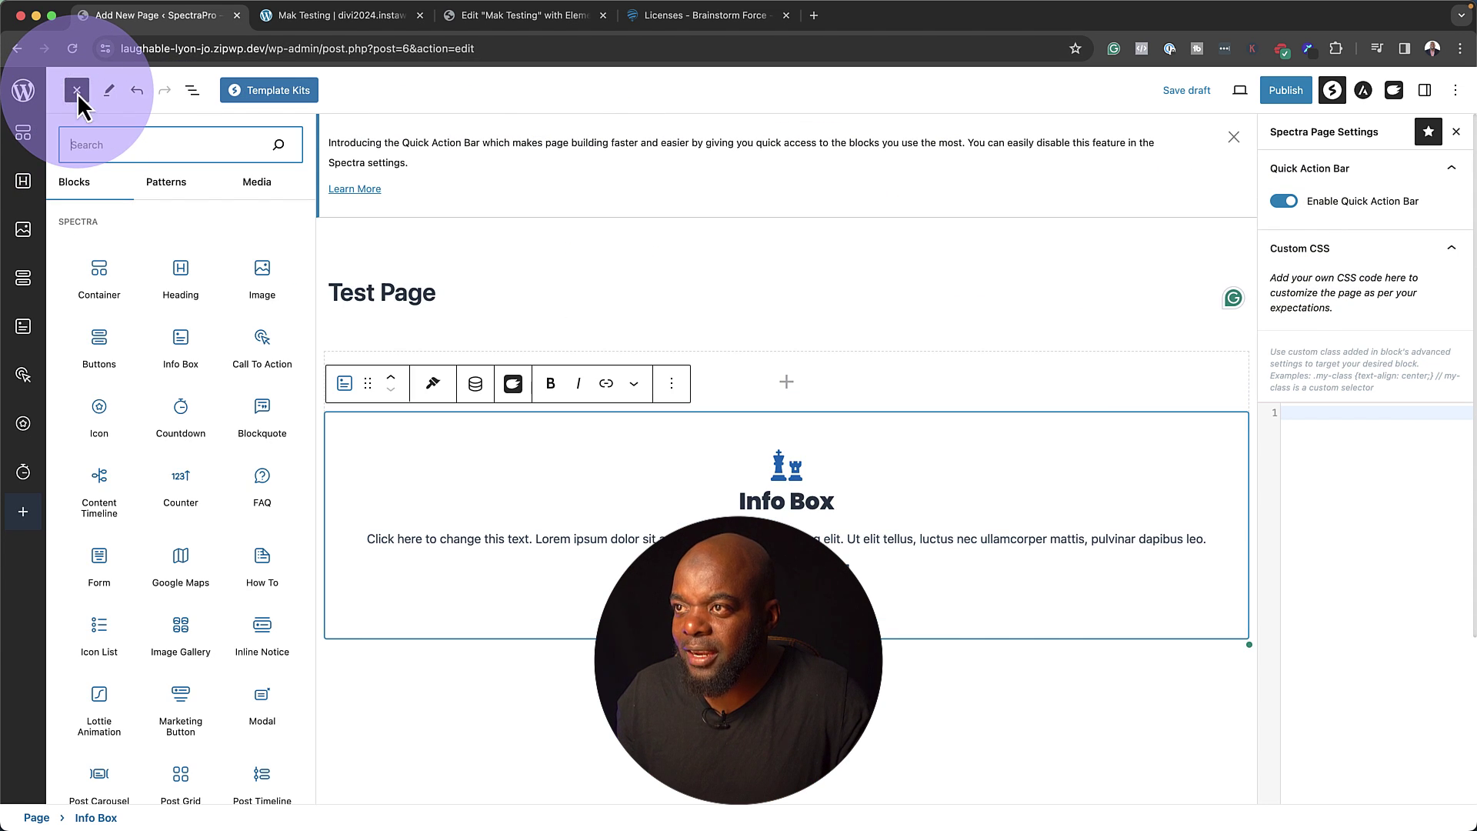
{"action": "type", "text": "loo"}
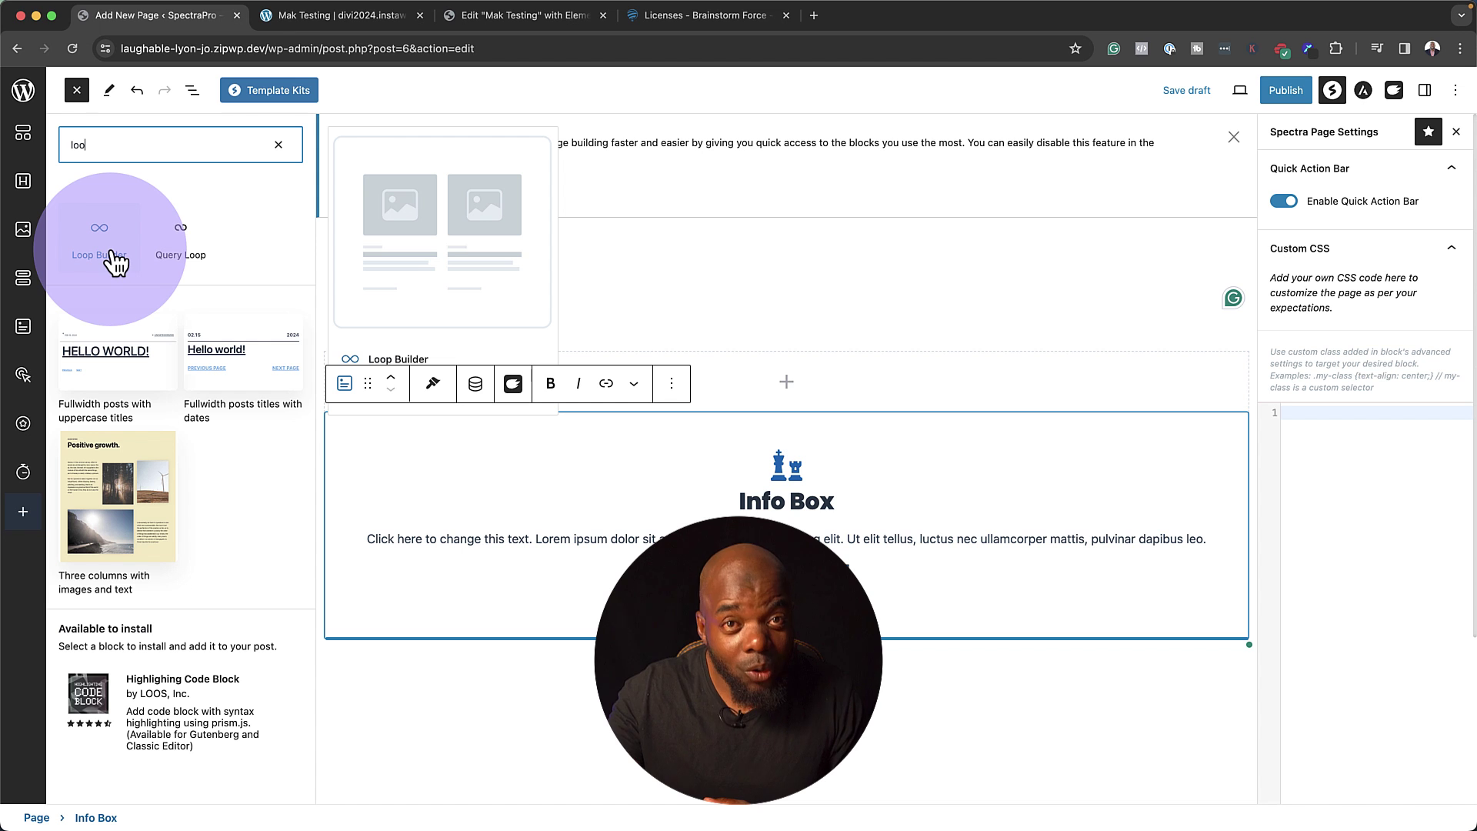
{"action": "left_click", "coordinate": [99, 235]}
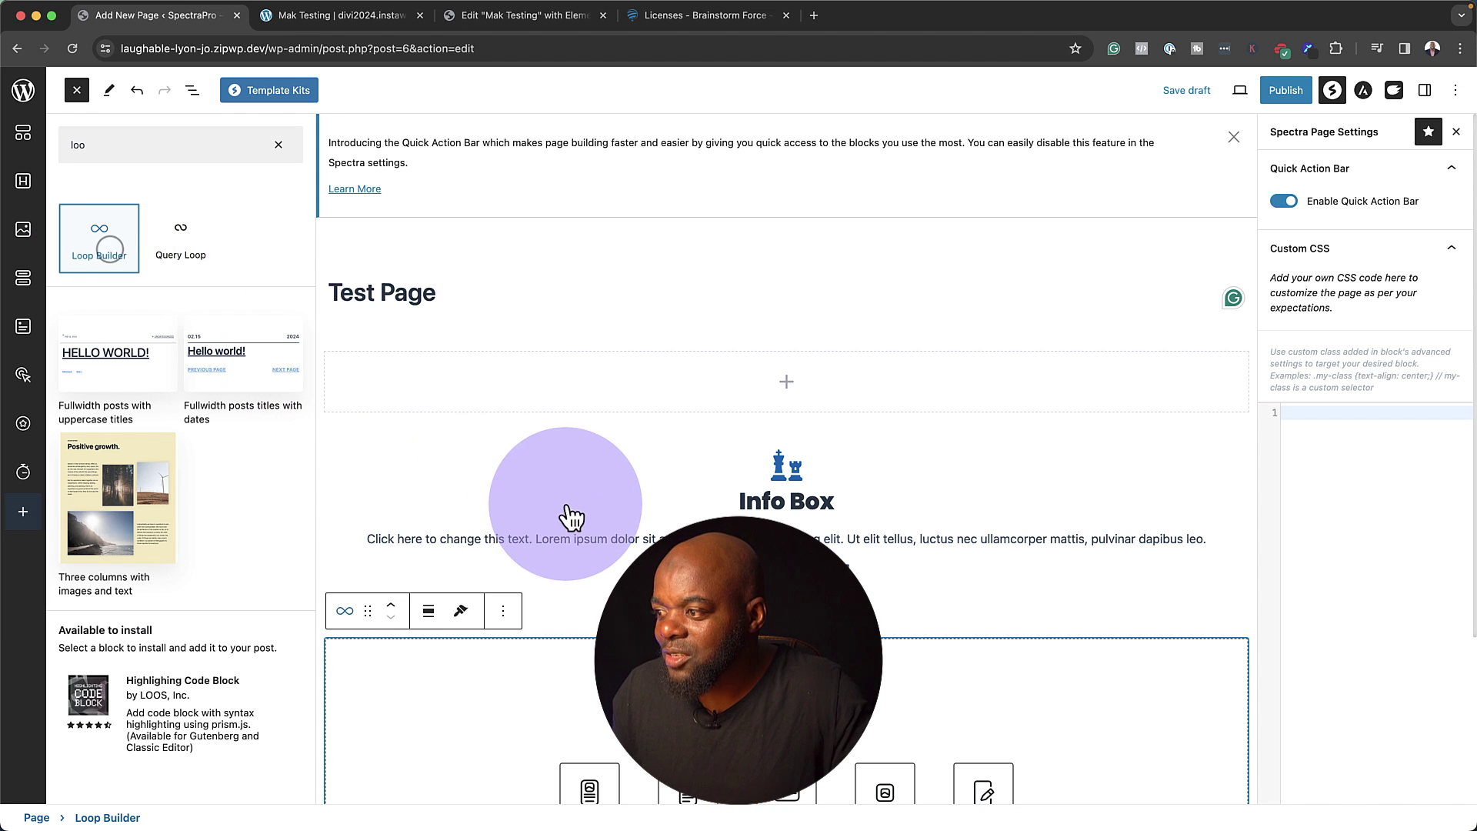
{"action": "scroll", "coordinate": [567, 508], "scroll_direction": "down", "scroll_amount": 5}
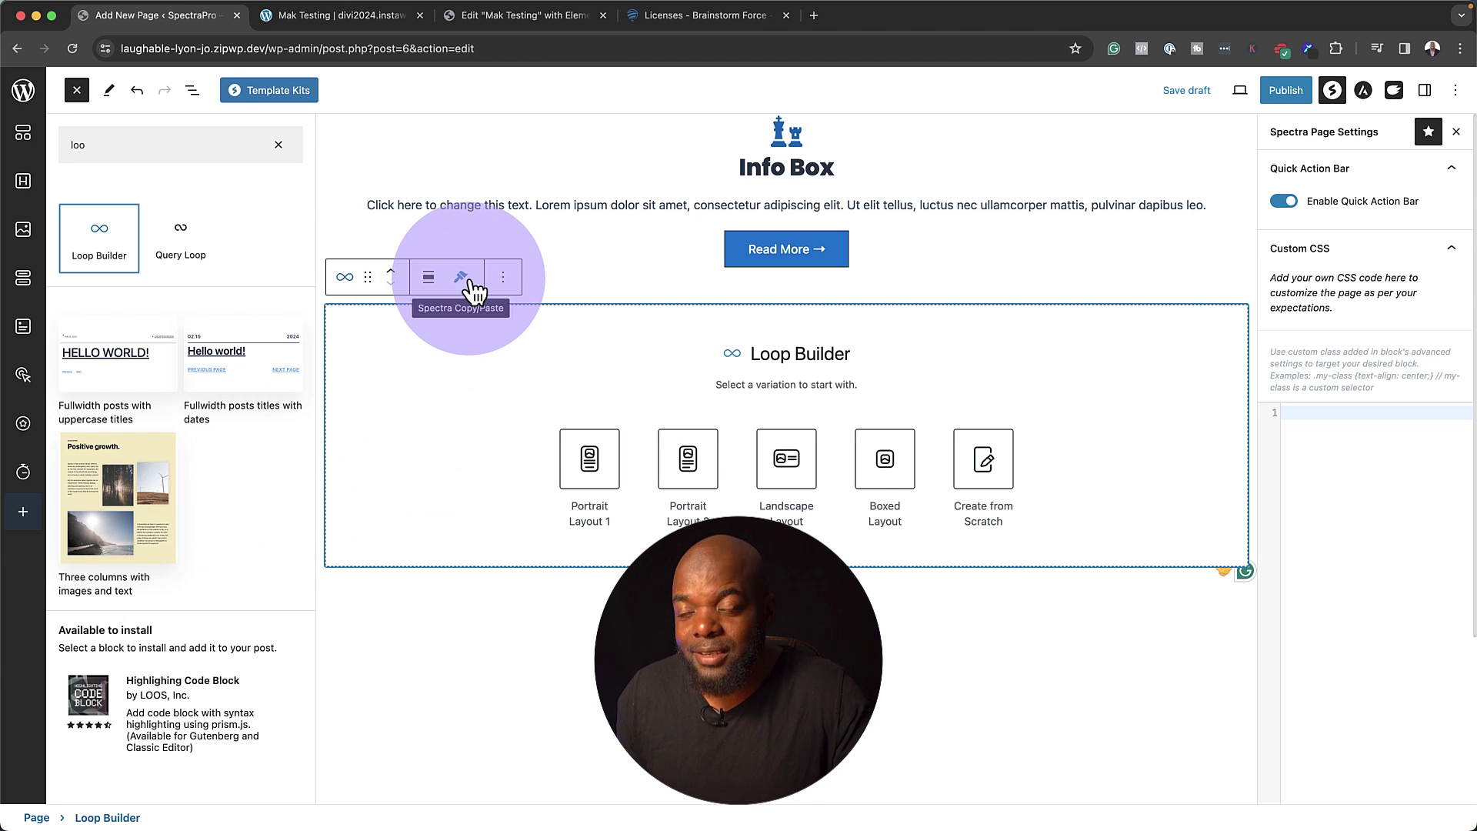
{"action": "left_click", "coordinate": [504, 279]}
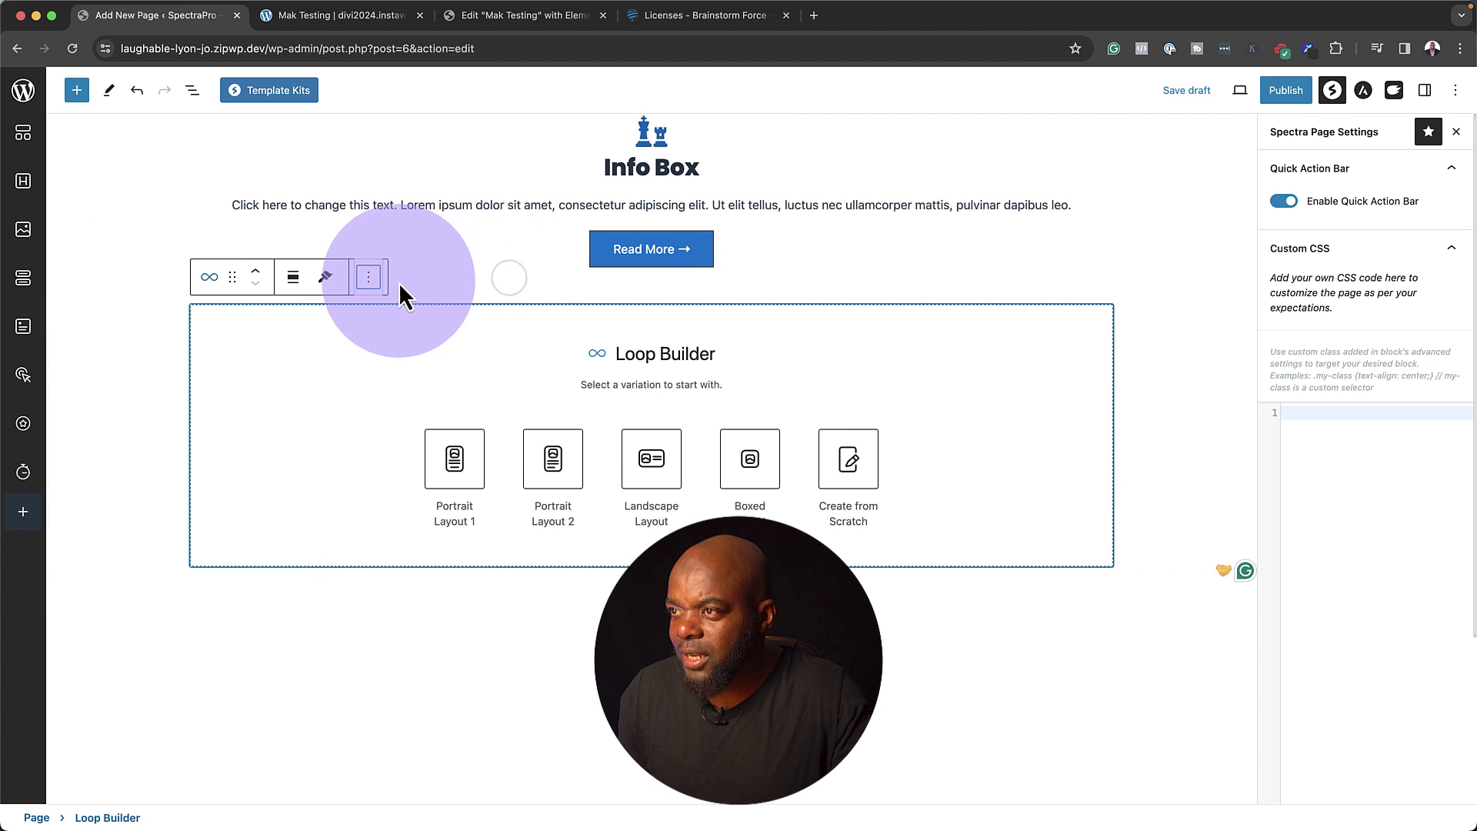
{"action": "left_click", "coordinate": [367, 278]}
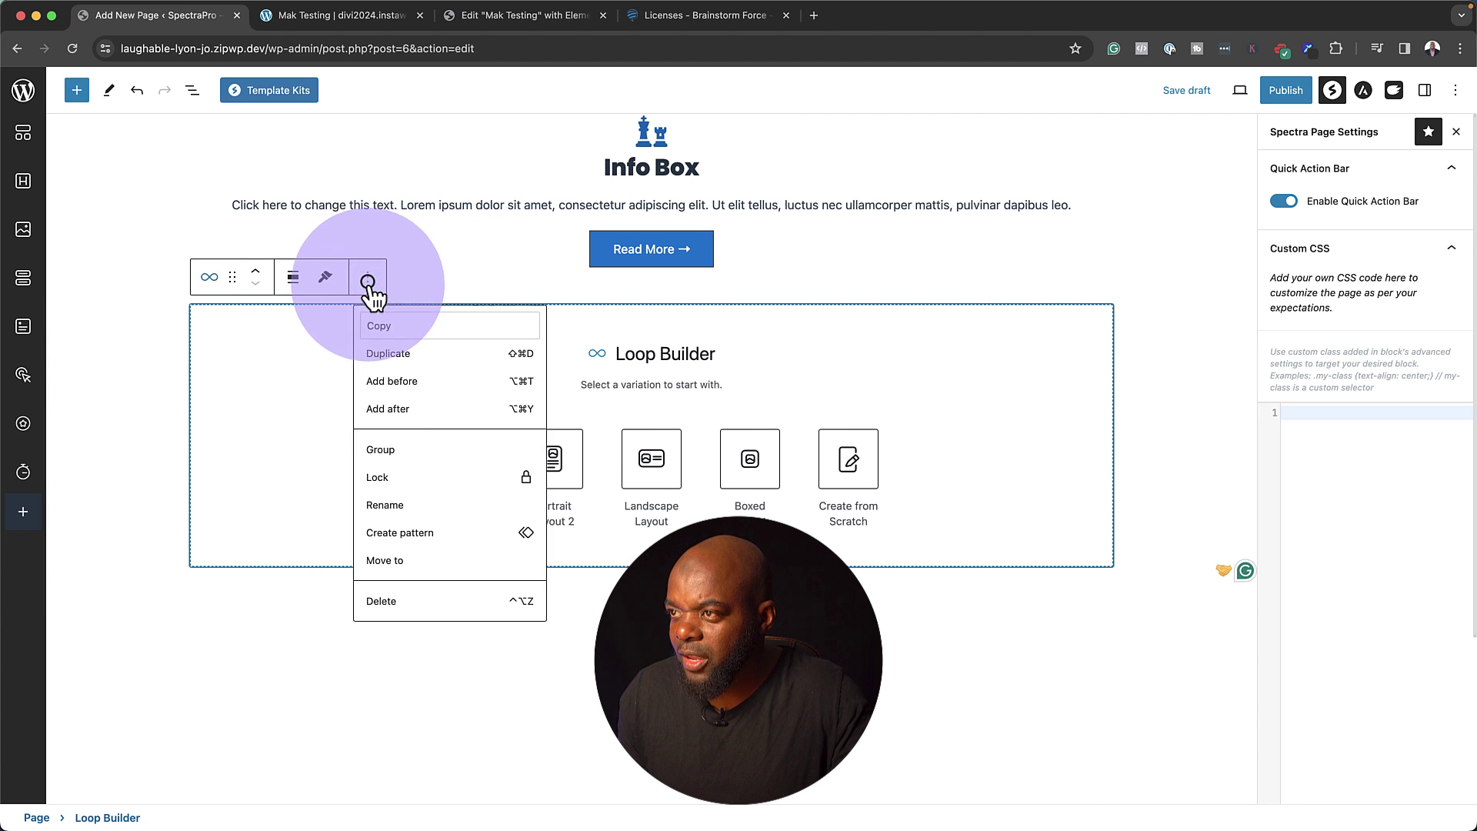
{"action": "left_click", "coordinate": [381, 601]}
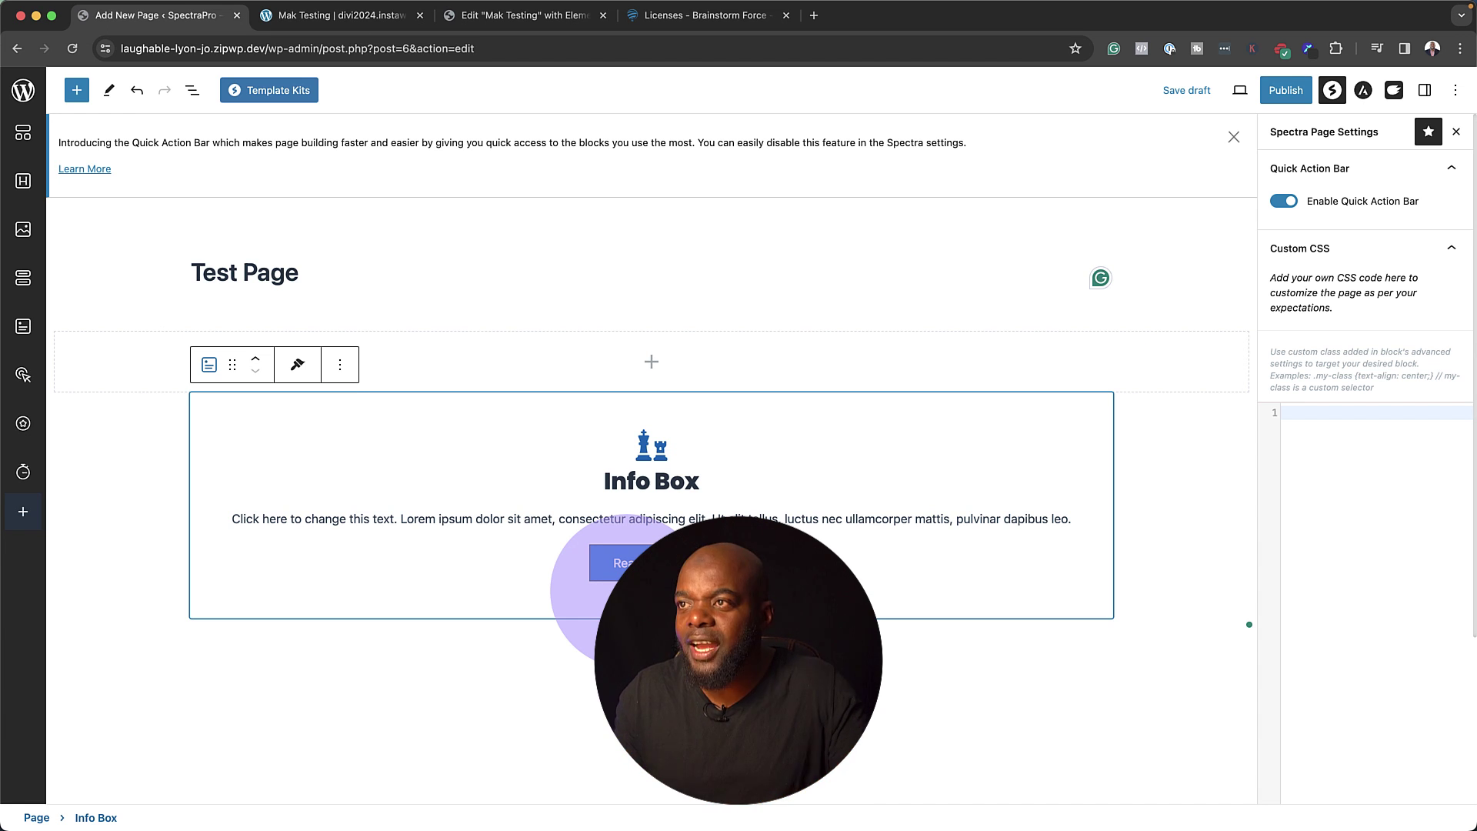
Browse Page Header, About, Services and Features patterns, then insert the three-column features pattern.
{"action": "left_click", "coordinate": [291, 94]}
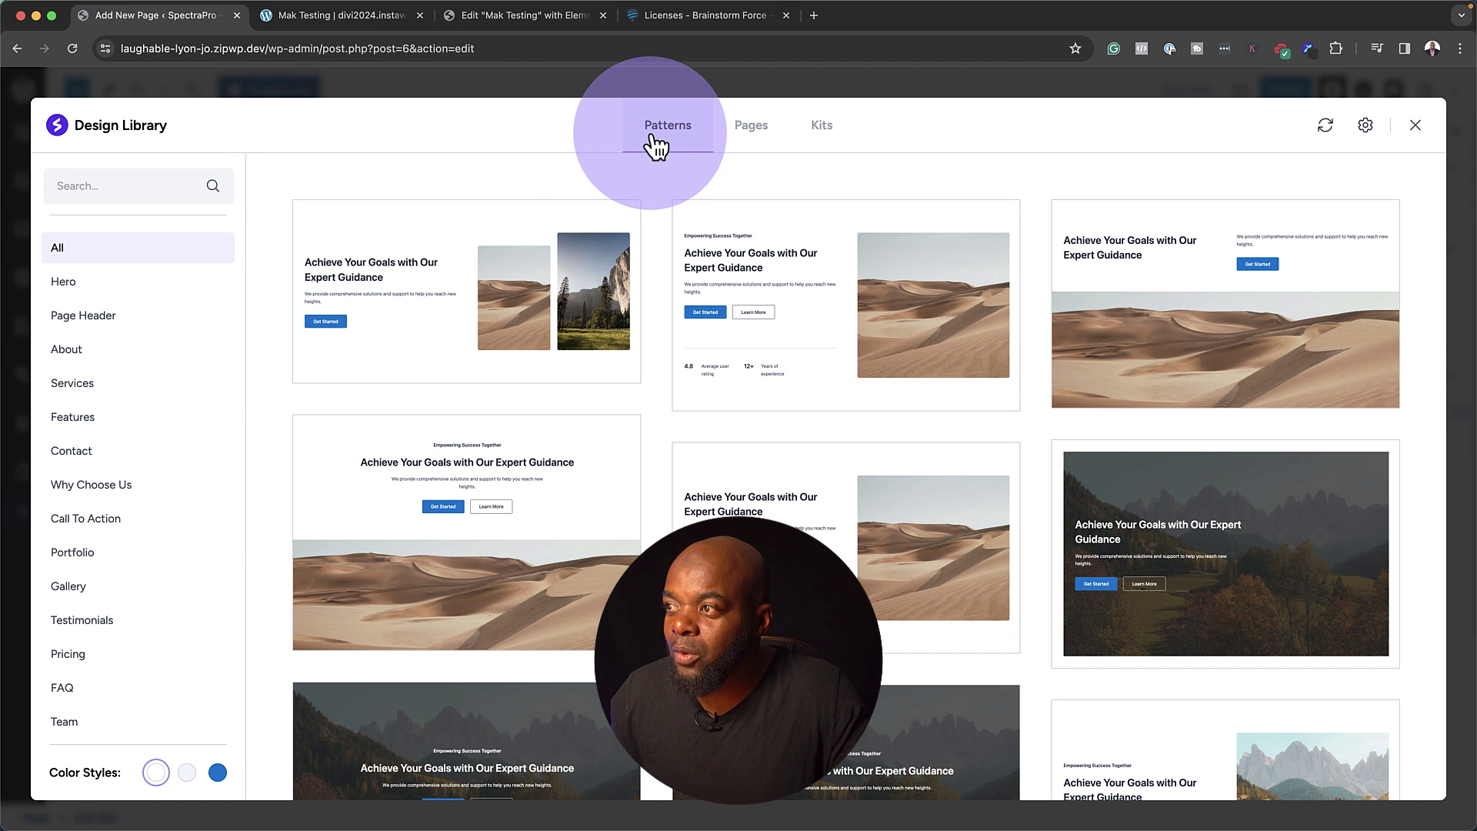
{"action": "left_click", "coordinate": [113, 317]}
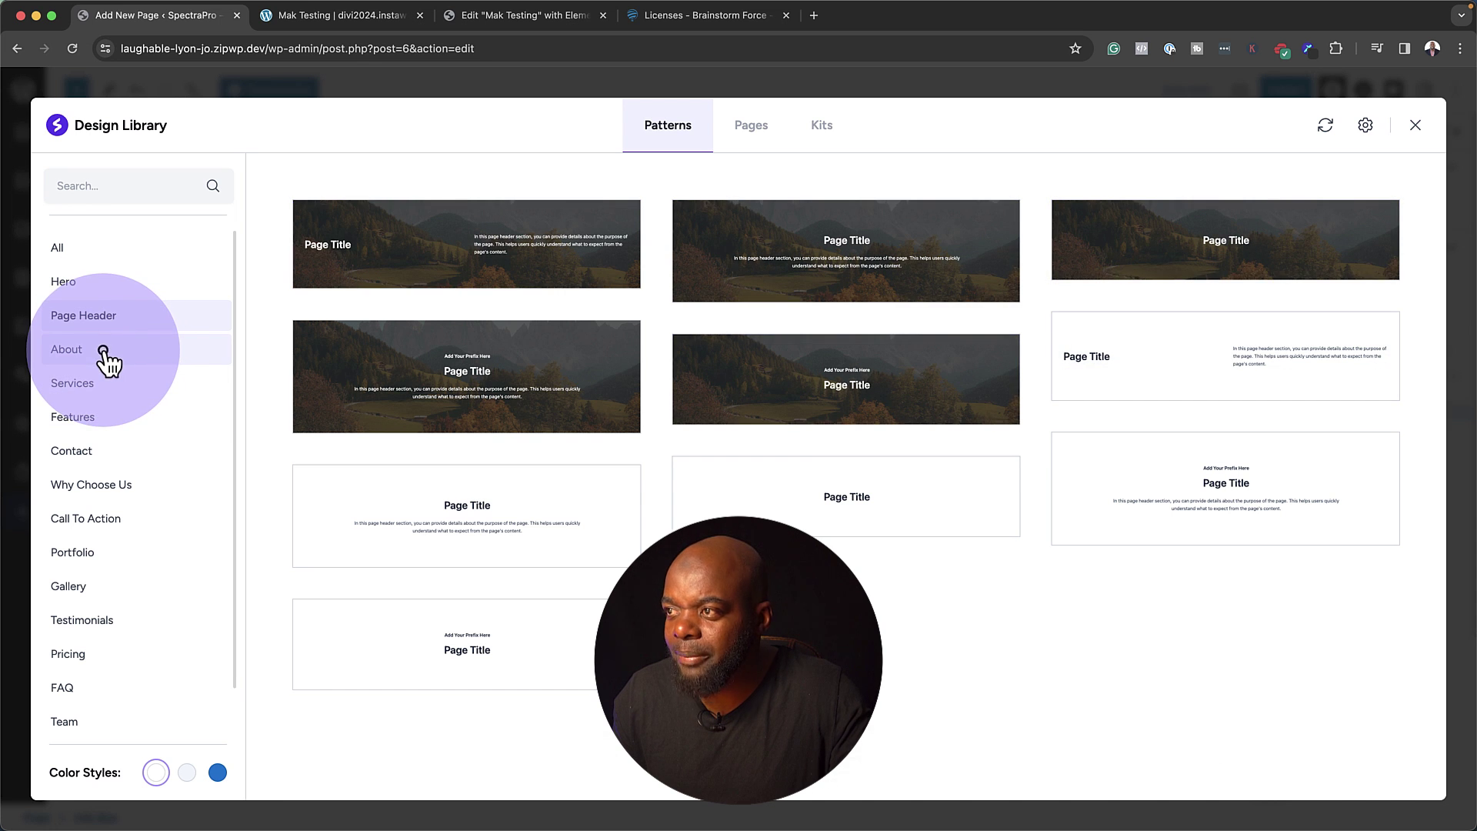
{"action": "left_click", "coordinate": [104, 353]}
{"action": "left_click", "coordinate": [132, 384]}
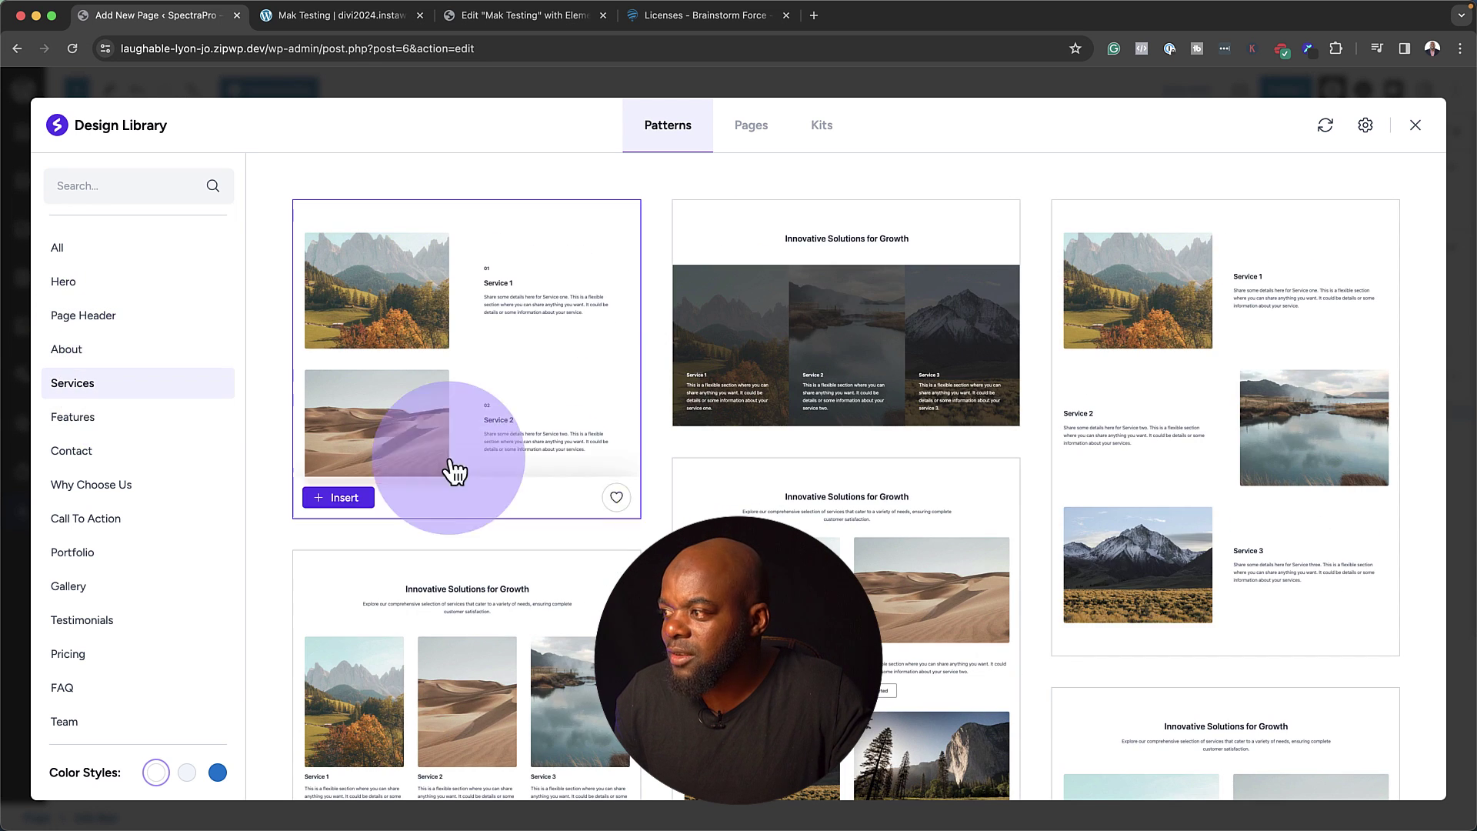
{"action": "scroll", "coordinate": [769, 493], "scroll_direction": "down", "scroll_amount": 5}
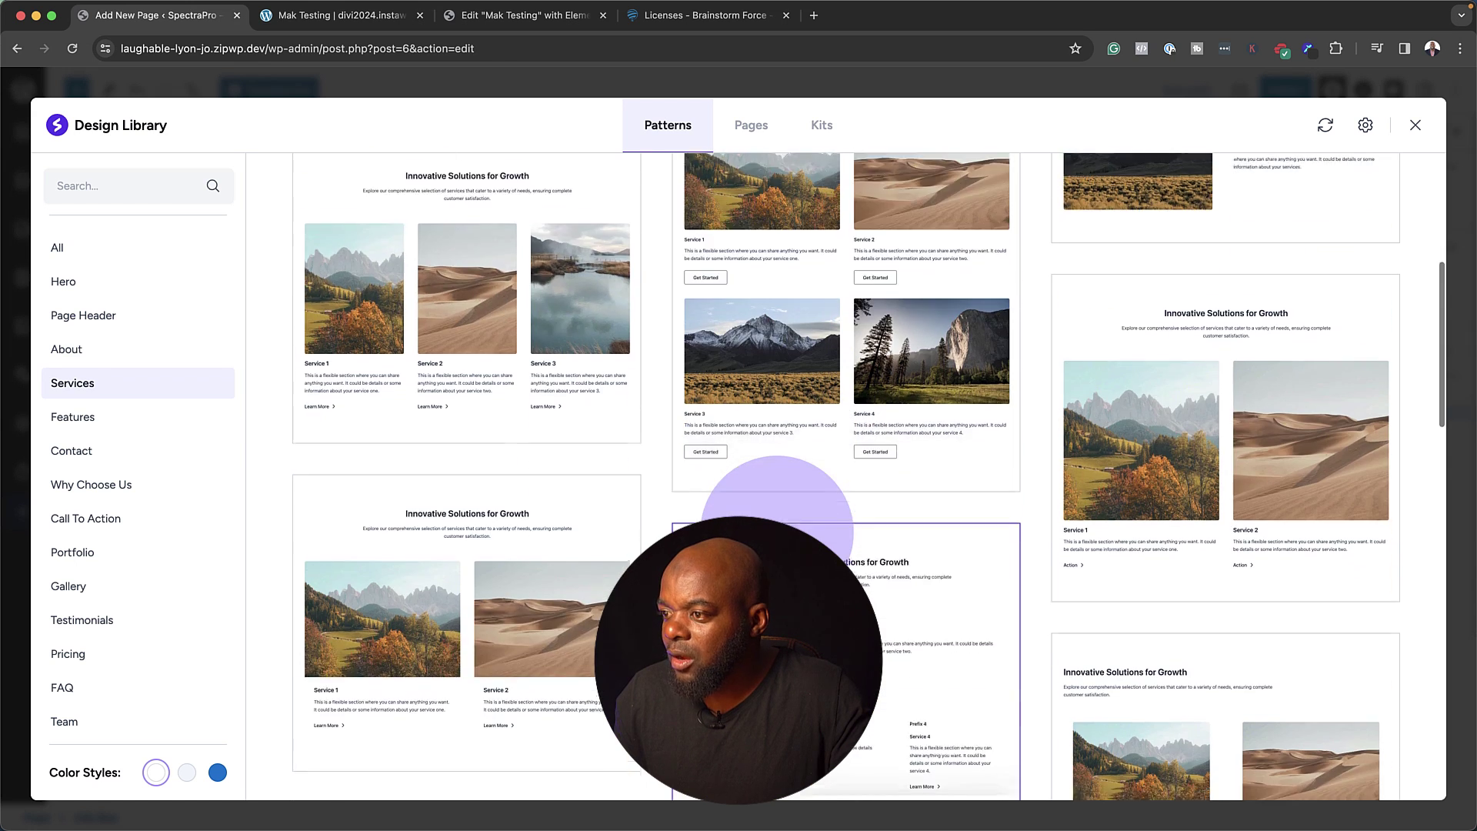
{"action": "scroll", "coordinate": [777, 531], "scroll_direction": "down", "scroll_amount": 5}
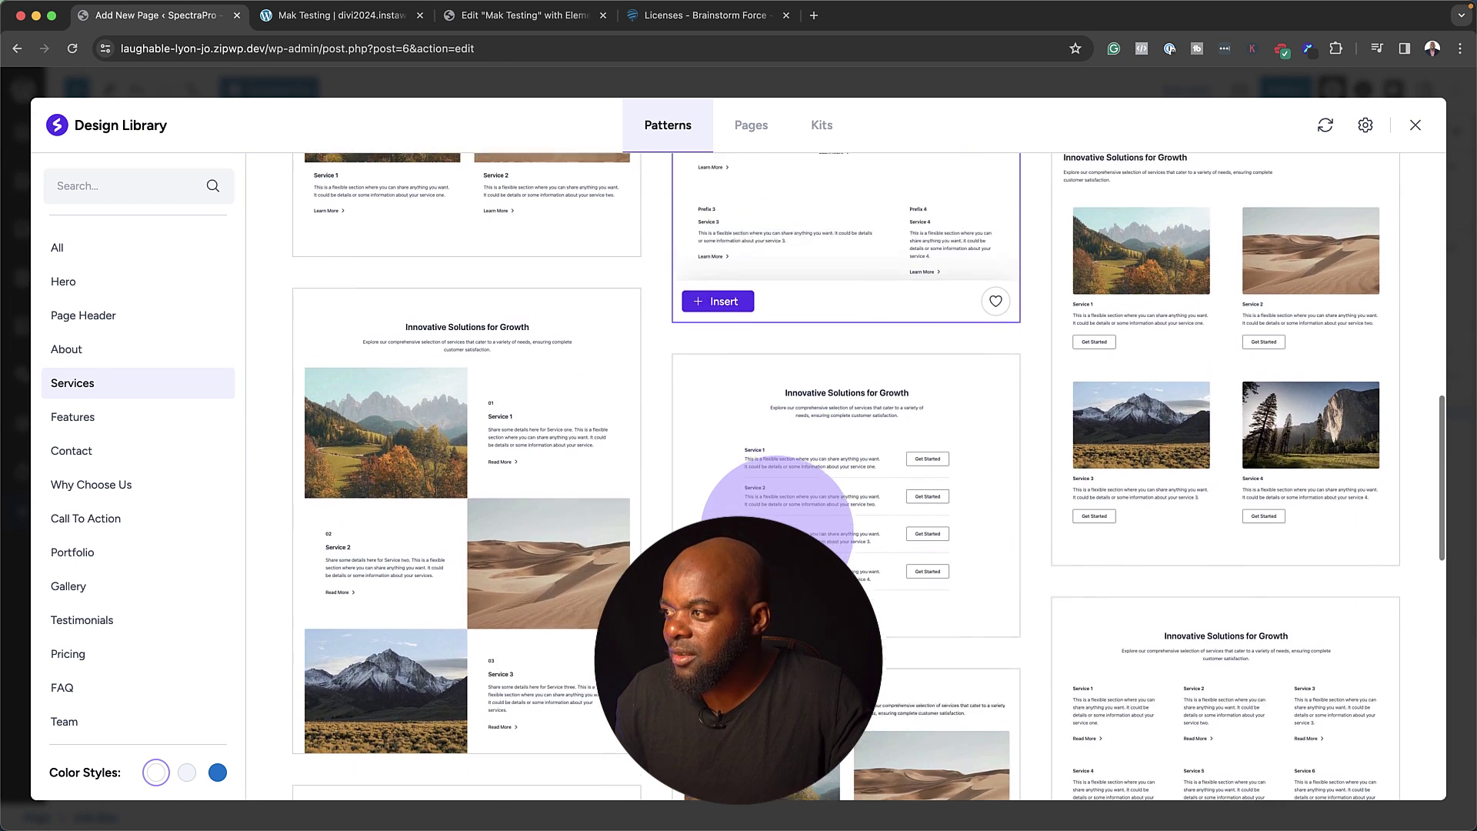
{"action": "scroll", "coordinate": [777, 504], "scroll_direction": "down", "scroll_amount": 5}
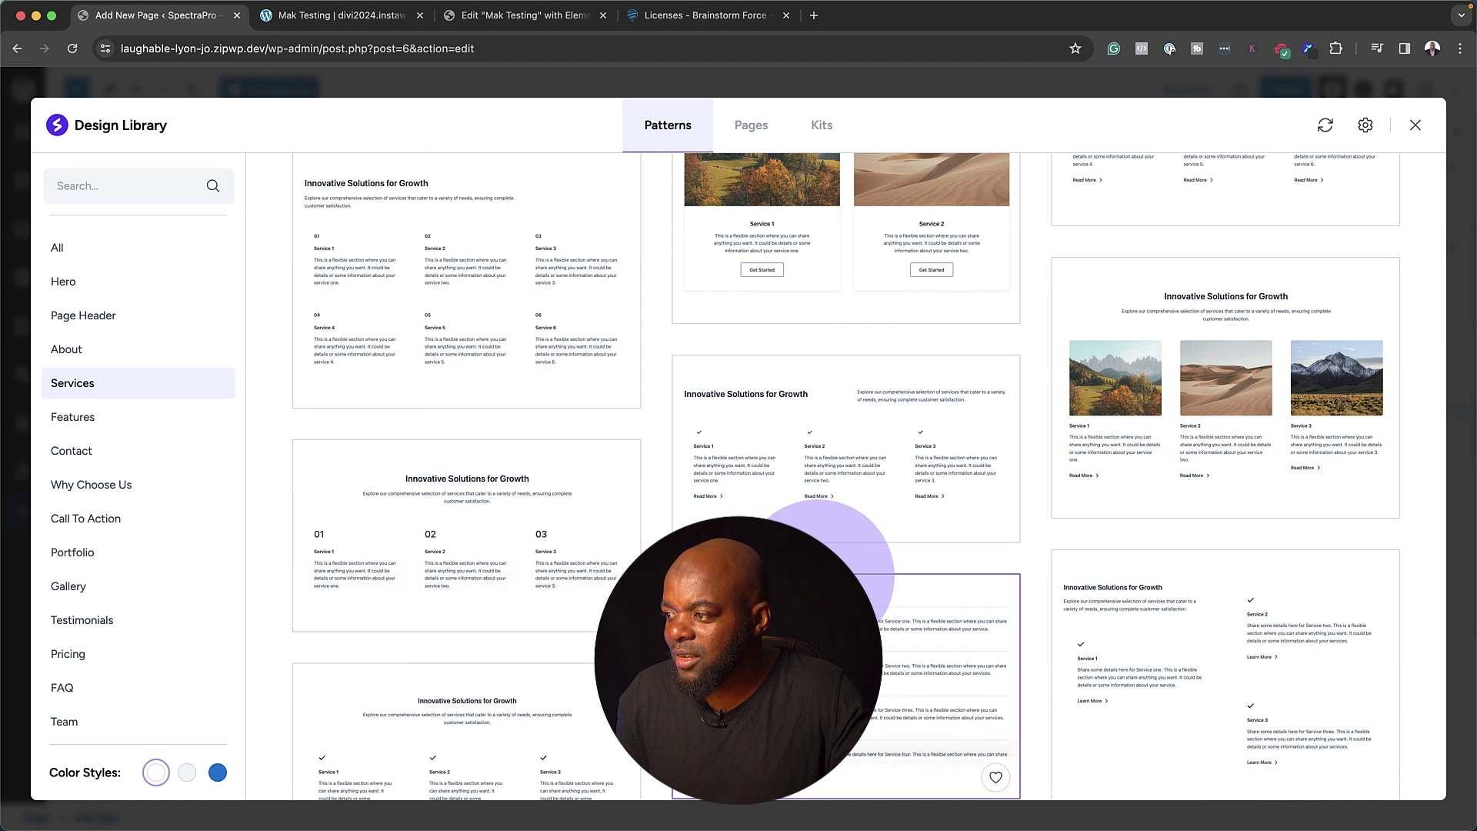
{"action": "scroll", "coordinate": [793, 535], "scroll_direction": "down", "scroll_amount": 5}
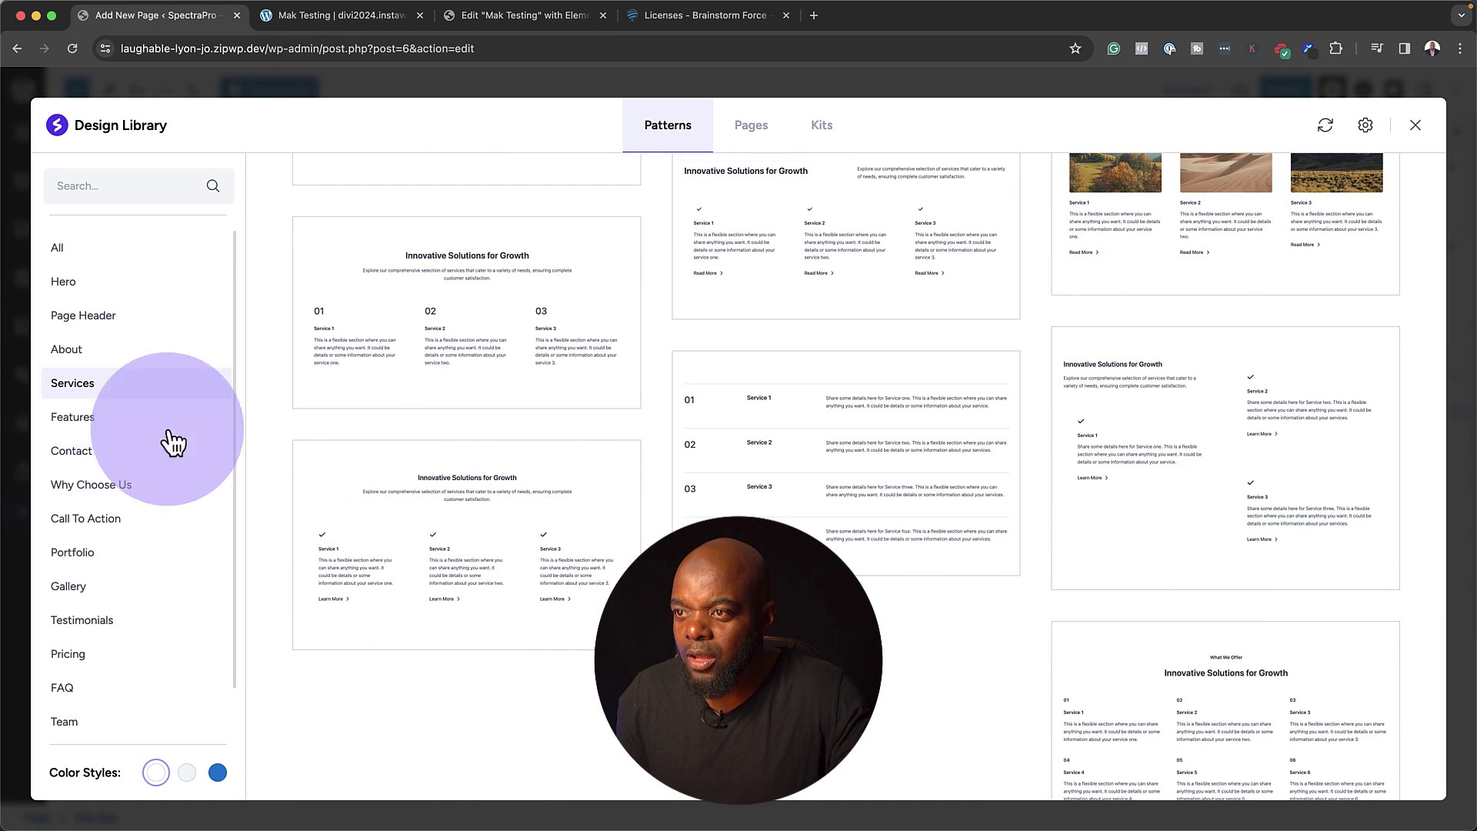
{"action": "left_click", "coordinate": [132, 425]}
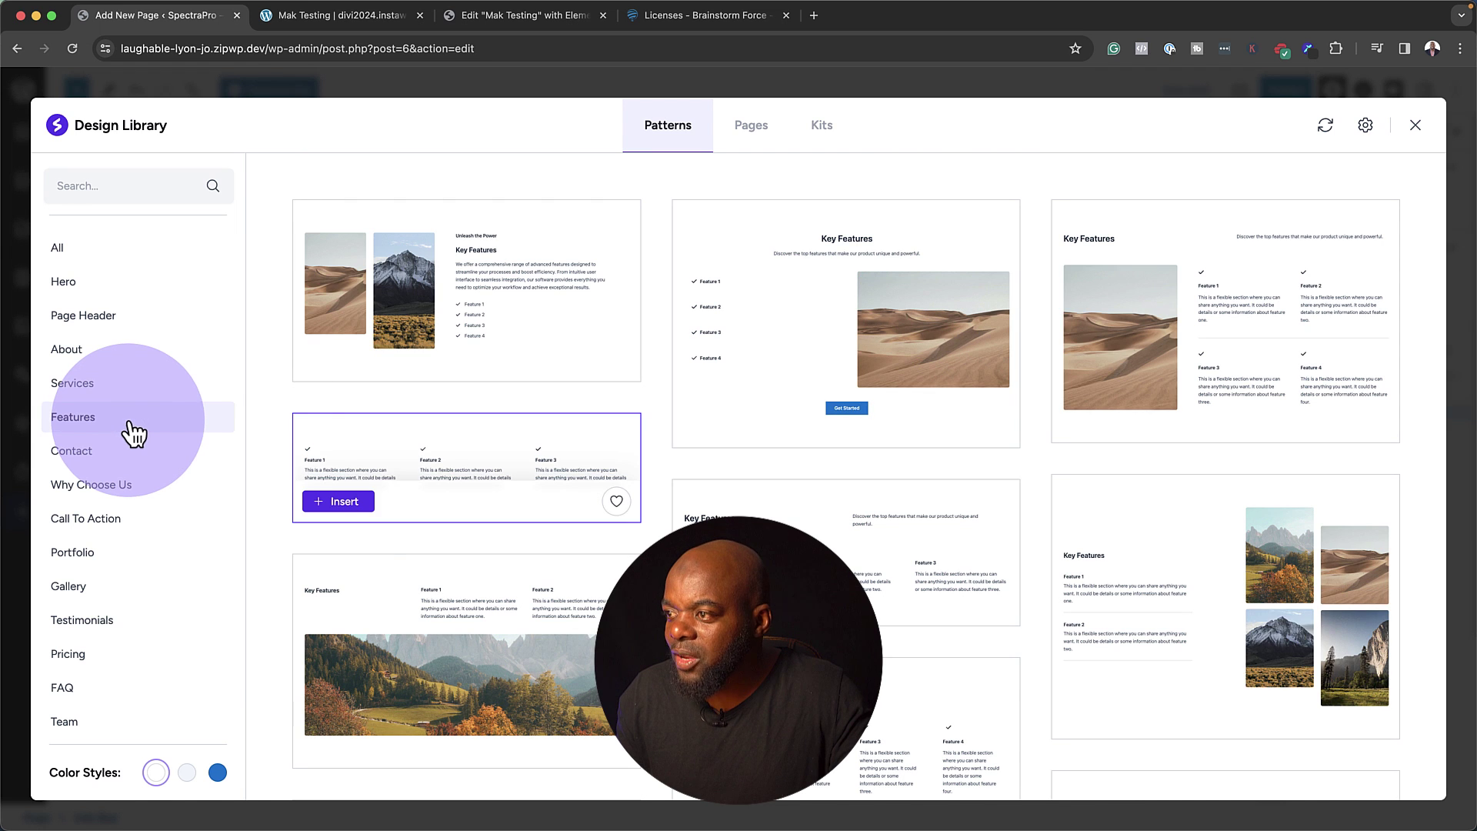
{"action": "left_click", "coordinate": [345, 501]}
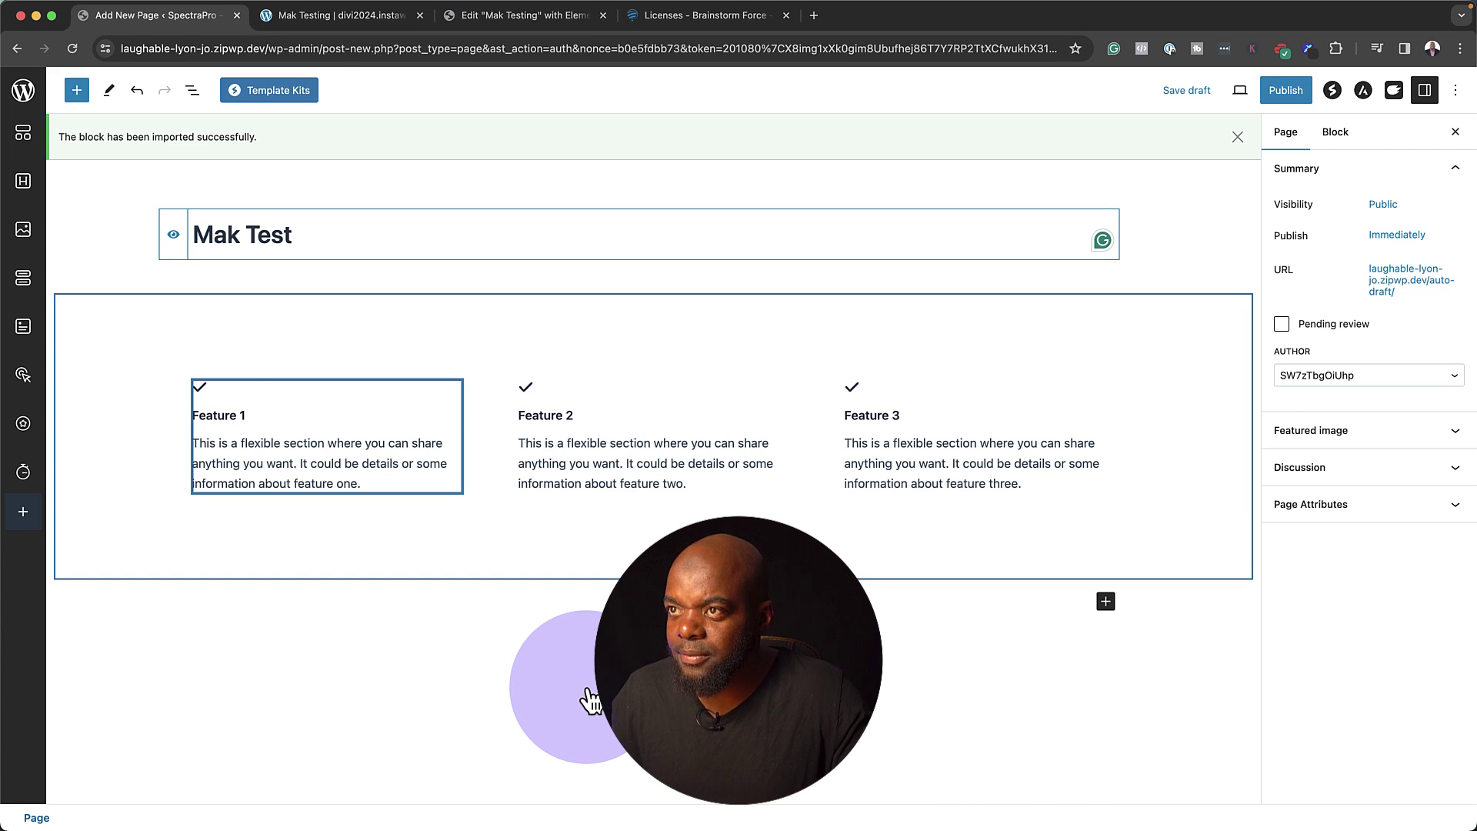
Reopen the Spectra Design Library on its Kits tab listing premium template kits.
{"action": "left_click", "coordinate": [269, 90]}
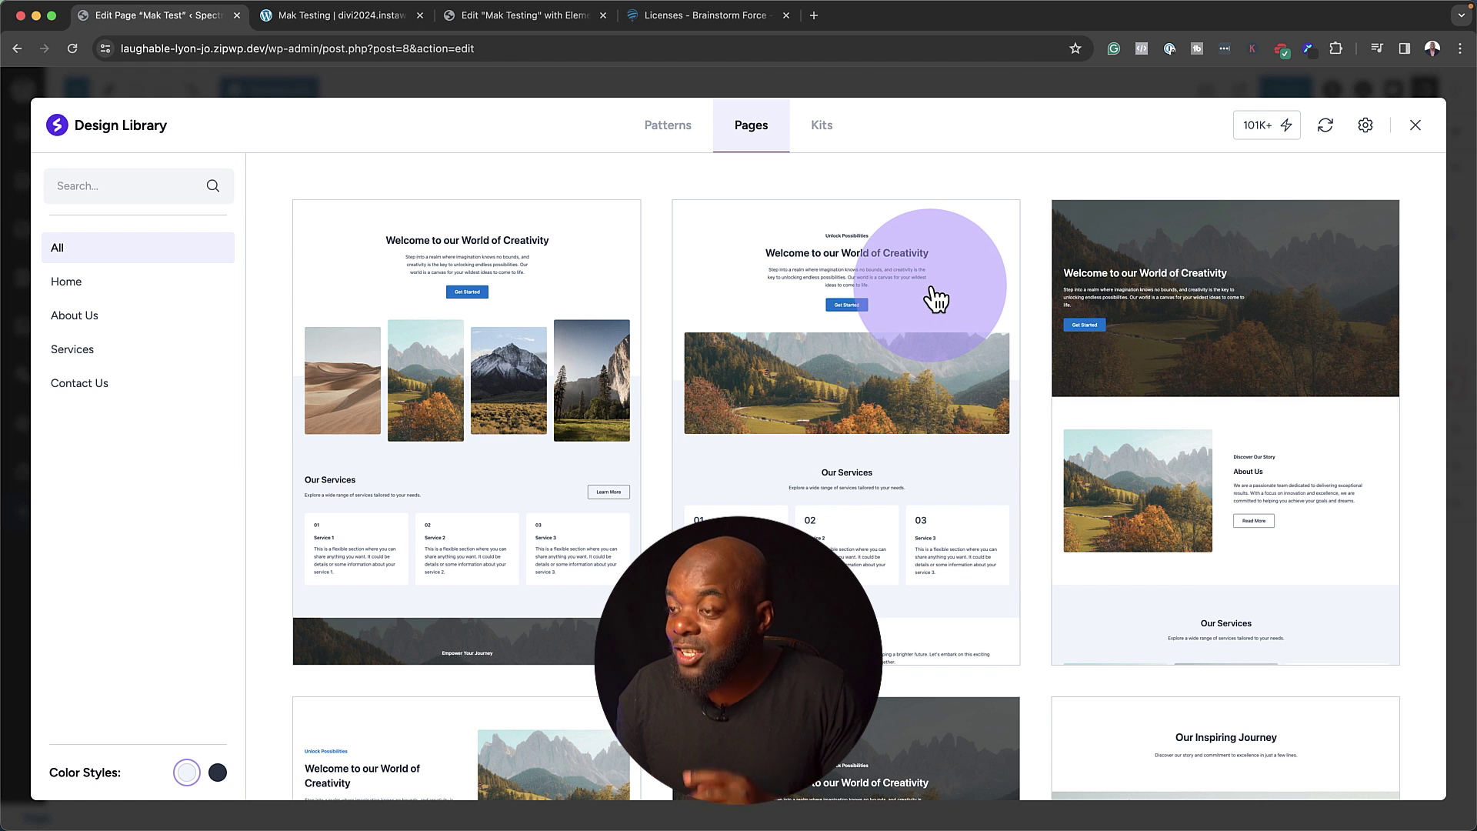
{"action": "mouse_move", "coordinate": [934, 300]}
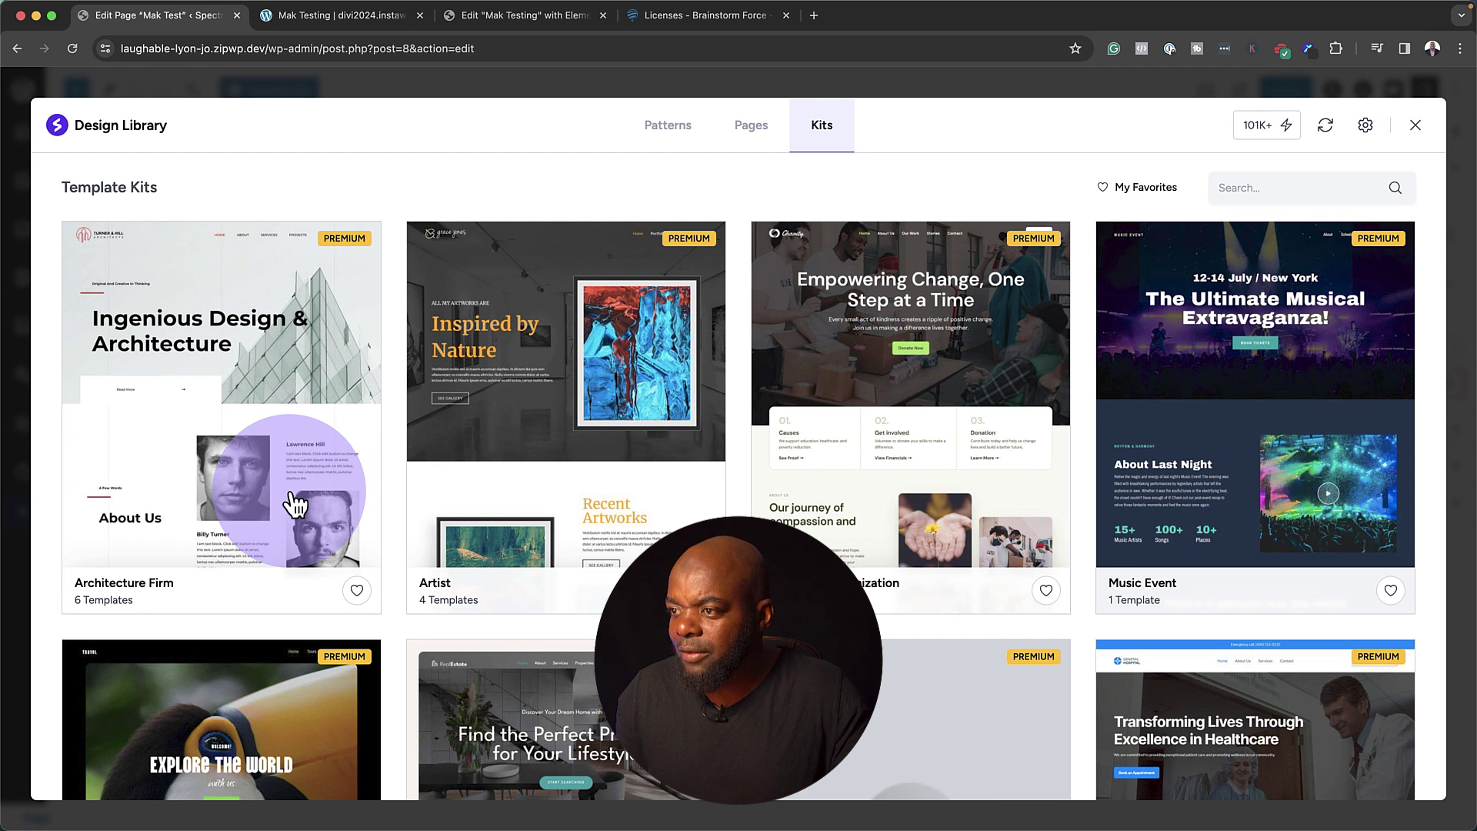
Scroll through the template kits grid and close the Design Library.
{"action": "scroll", "coordinate": [294, 506], "scroll_direction": "down", "scroll_amount": 15}
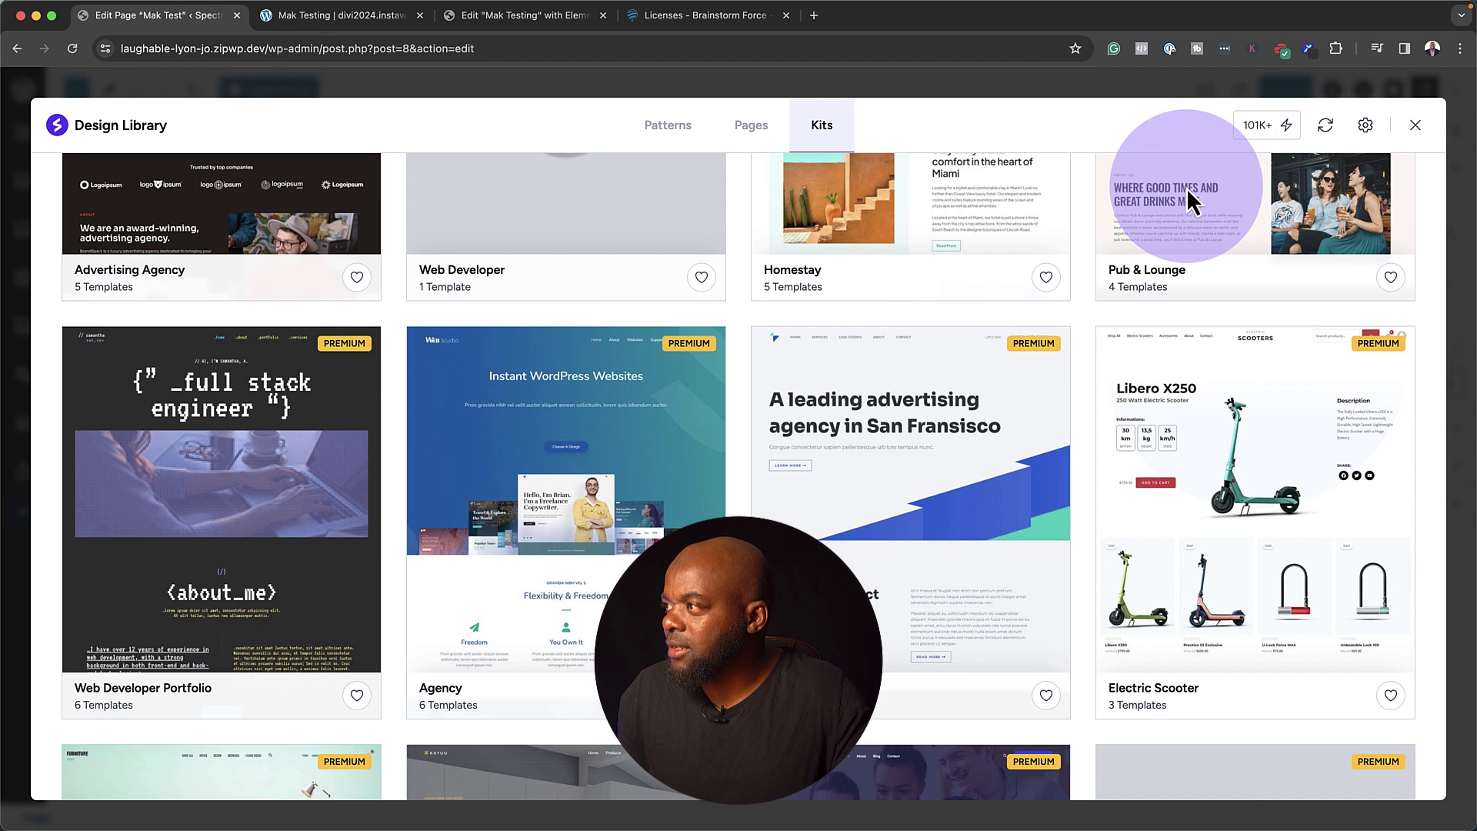
{"action": "left_click", "coordinate": [1417, 126]}
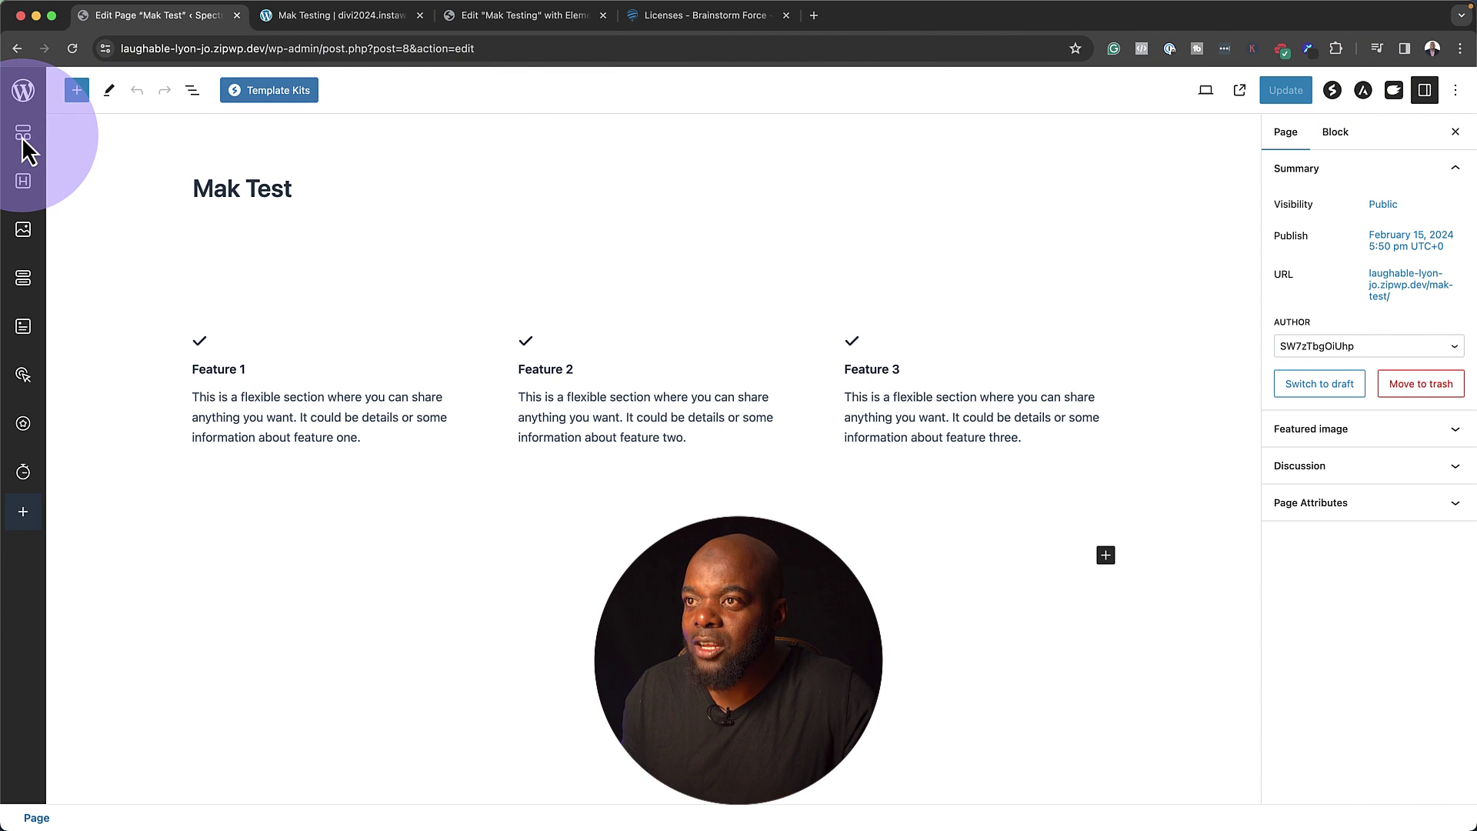
Select Feature 2's description text and launch the Spectra AI Assistant on it with Super+Shift+A.
{"action": "left_click", "coordinate": [75, 90]}
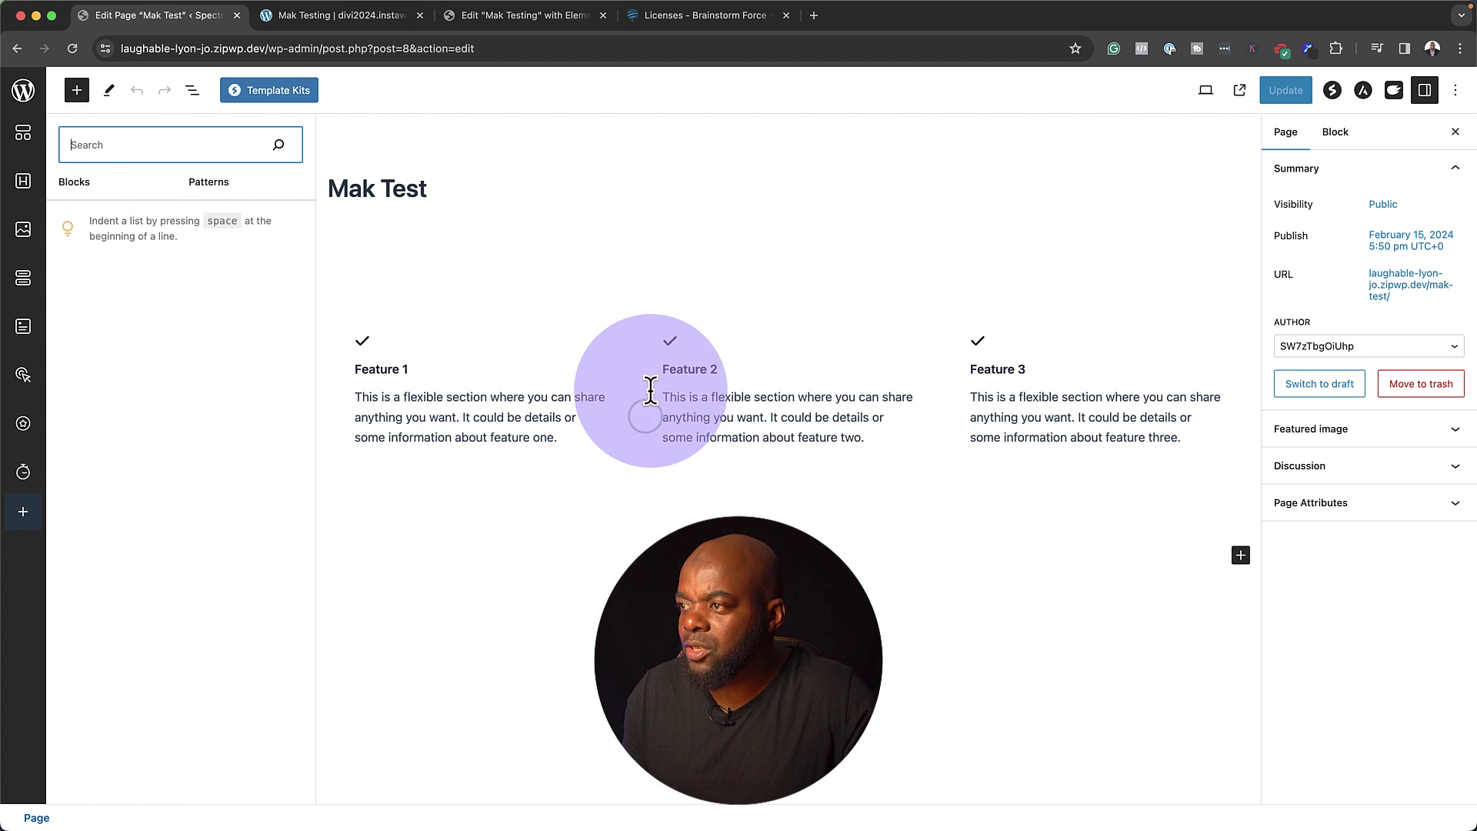
{"action": "left_click", "coordinate": [645, 416]}
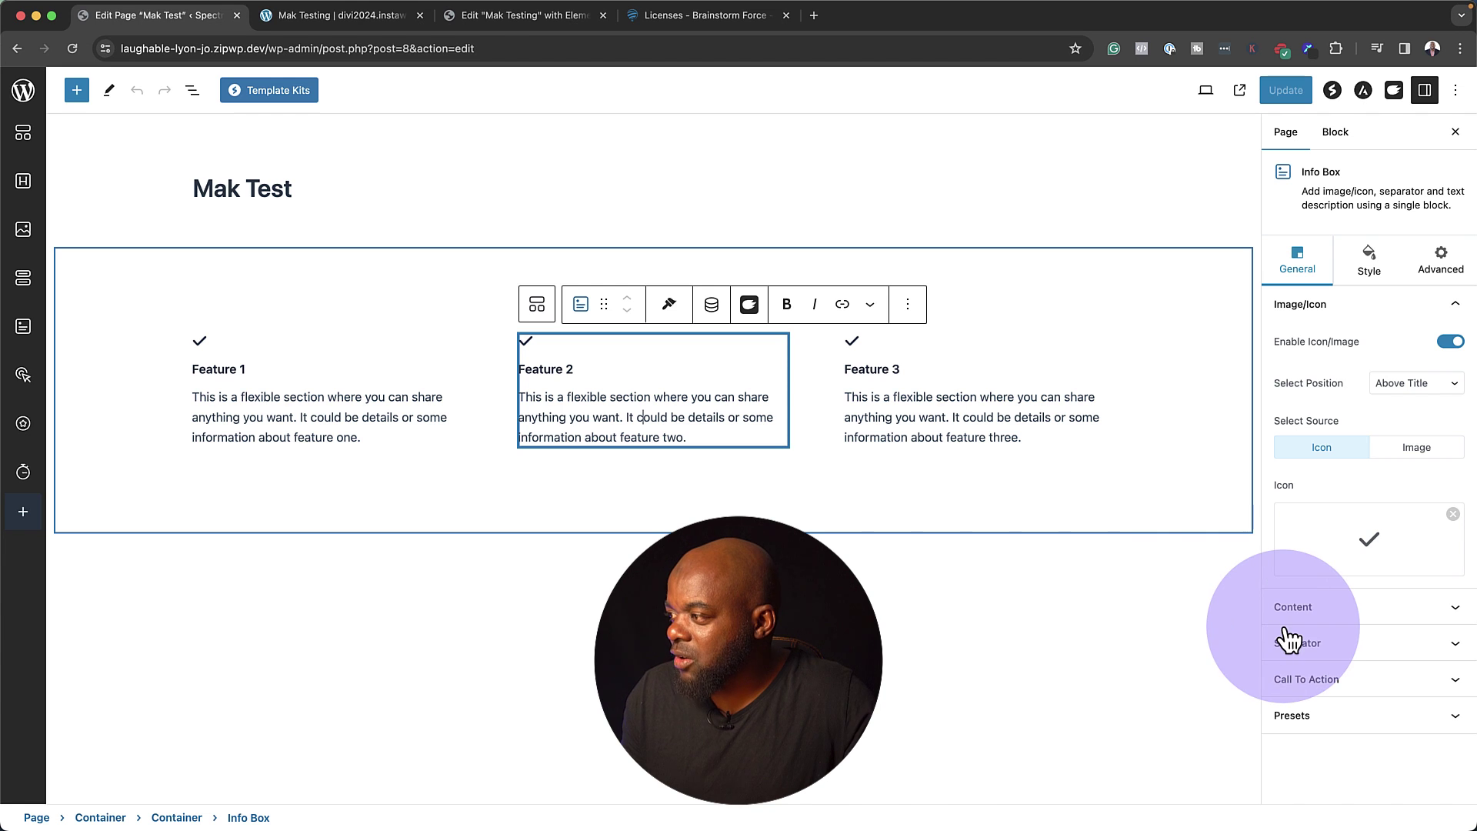
{"action": "key", "text": "super+shift+a"}
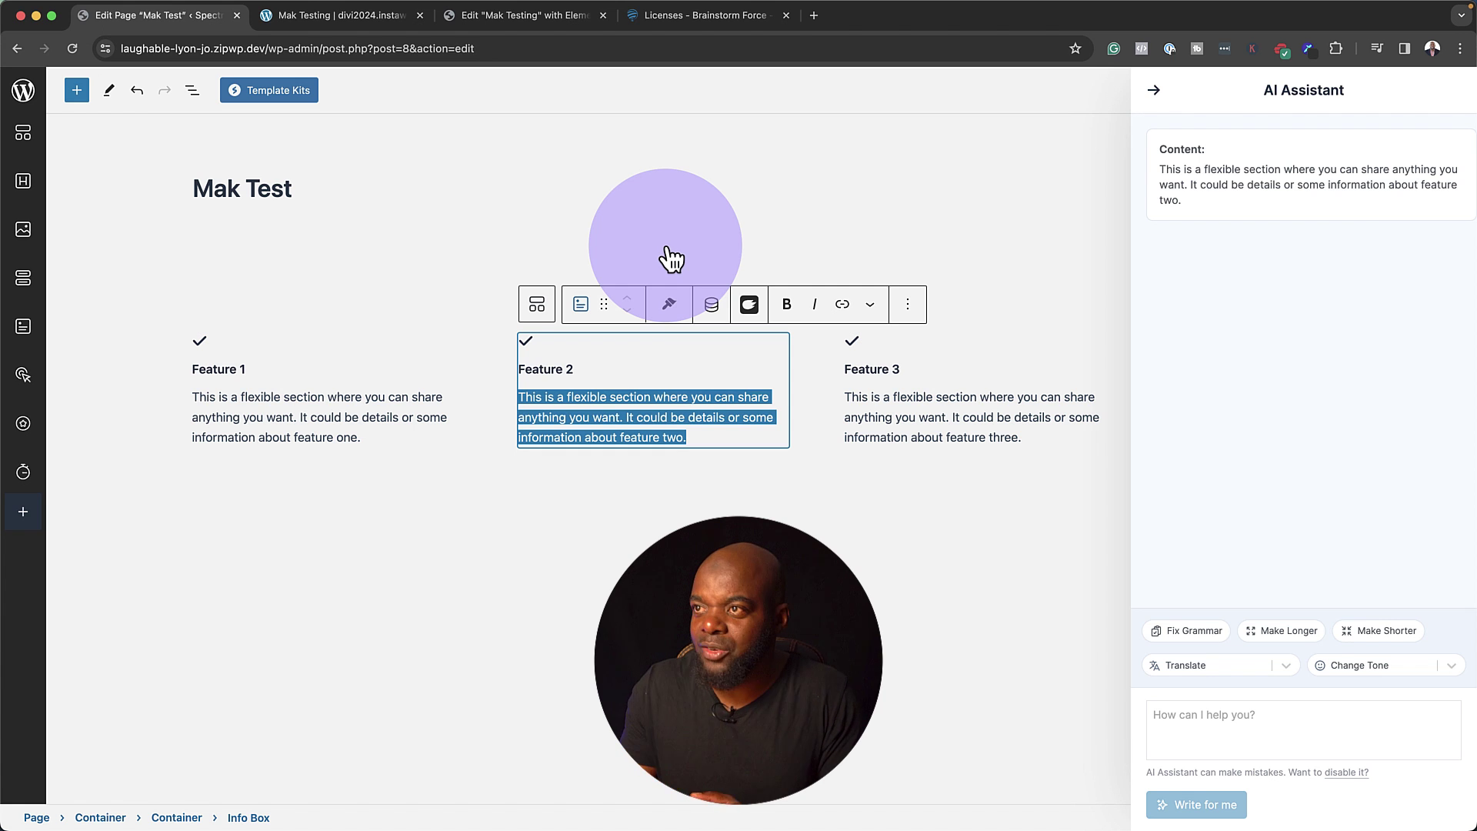
Show the List View outline of the page's nested containers and Info Box.
{"action": "left_click", "coordinate": [192, 90]}
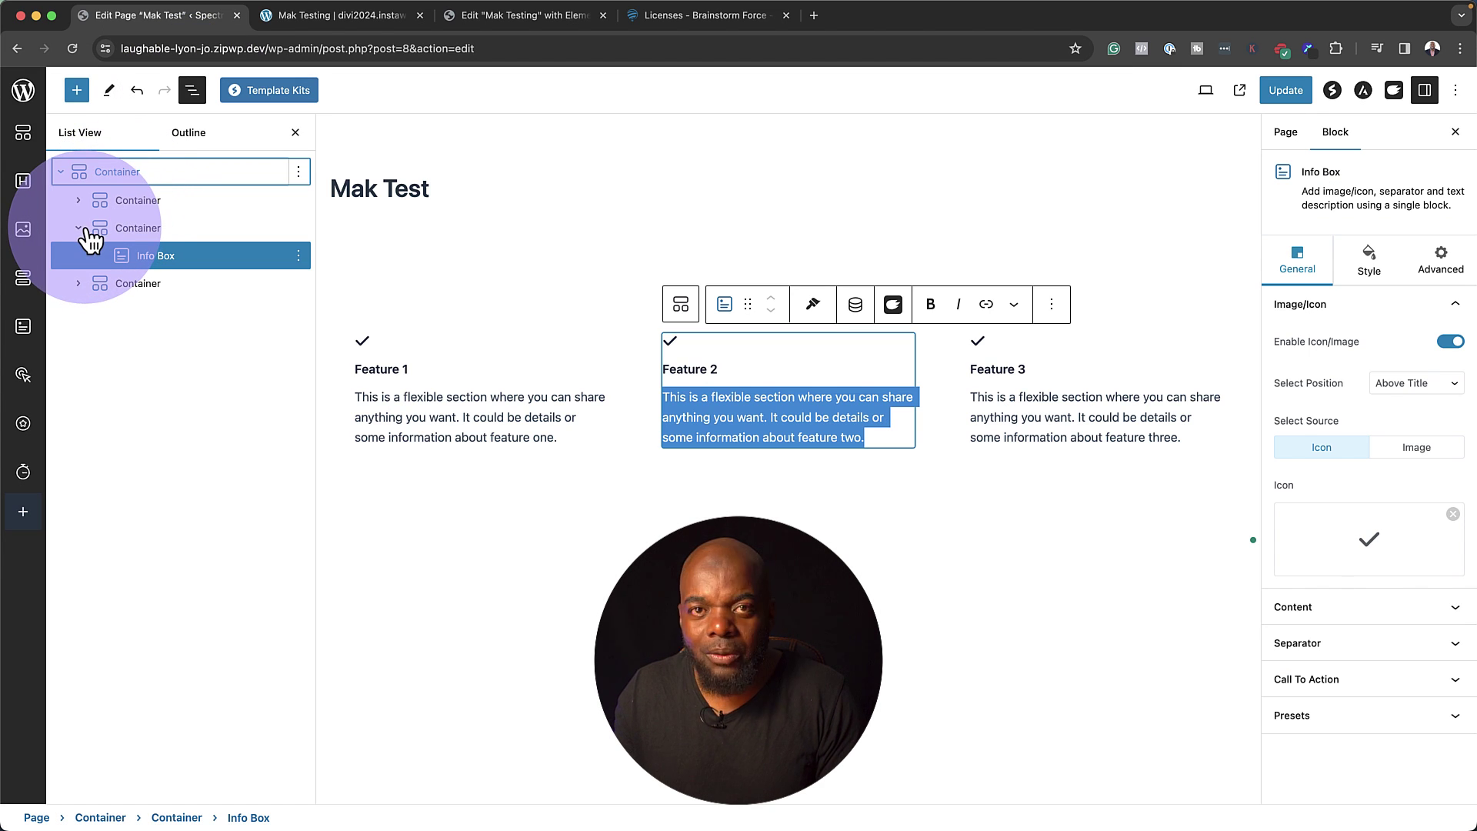
View the Mak Testing draft in Elementor, then switch to the Divi-built Mak Testing page.
{"action": "left_click", "coordinate": [496, 27]}
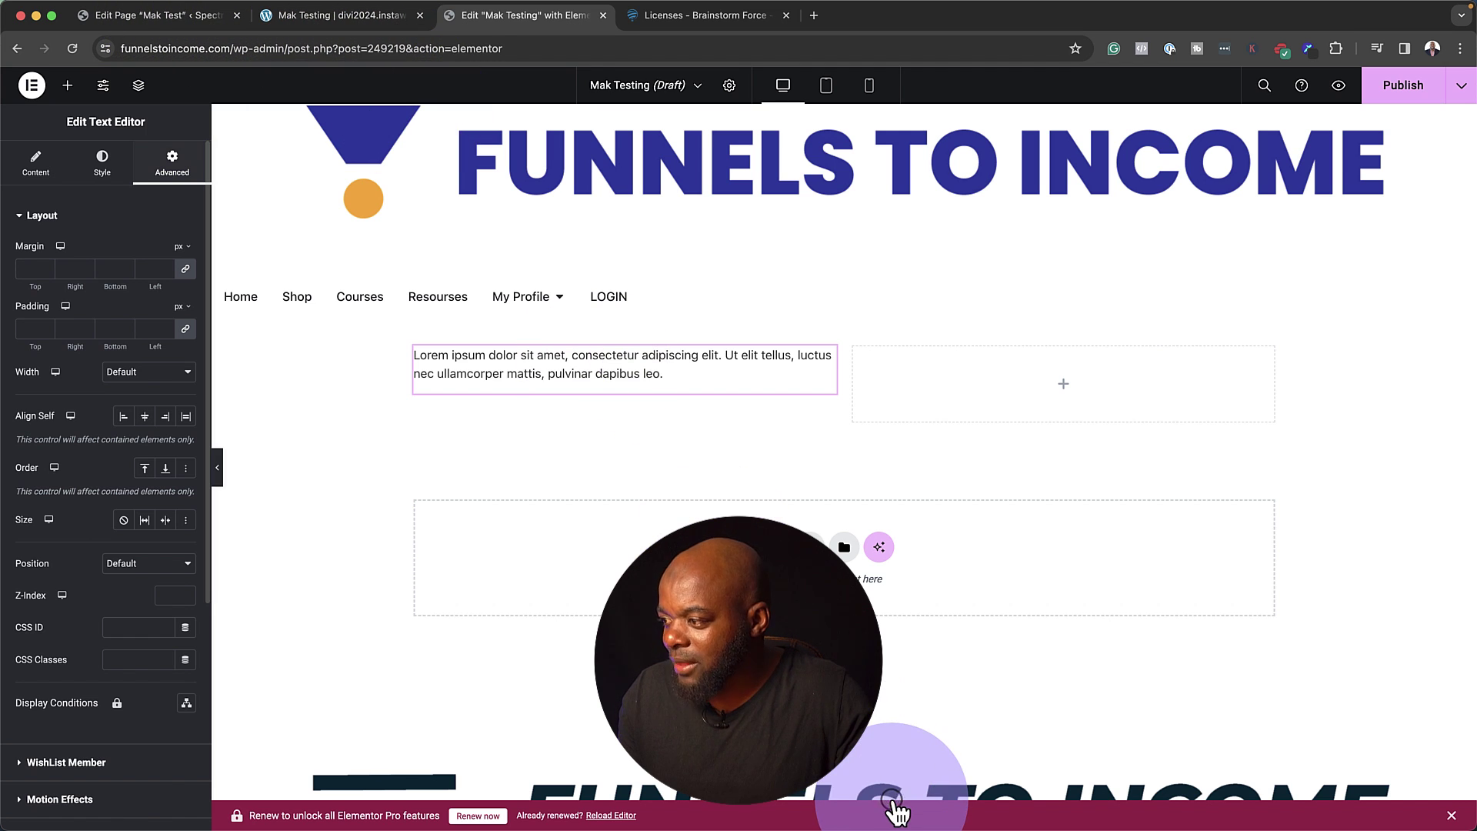
{"action": "key", "text": "ctrl+shift+Tab"}
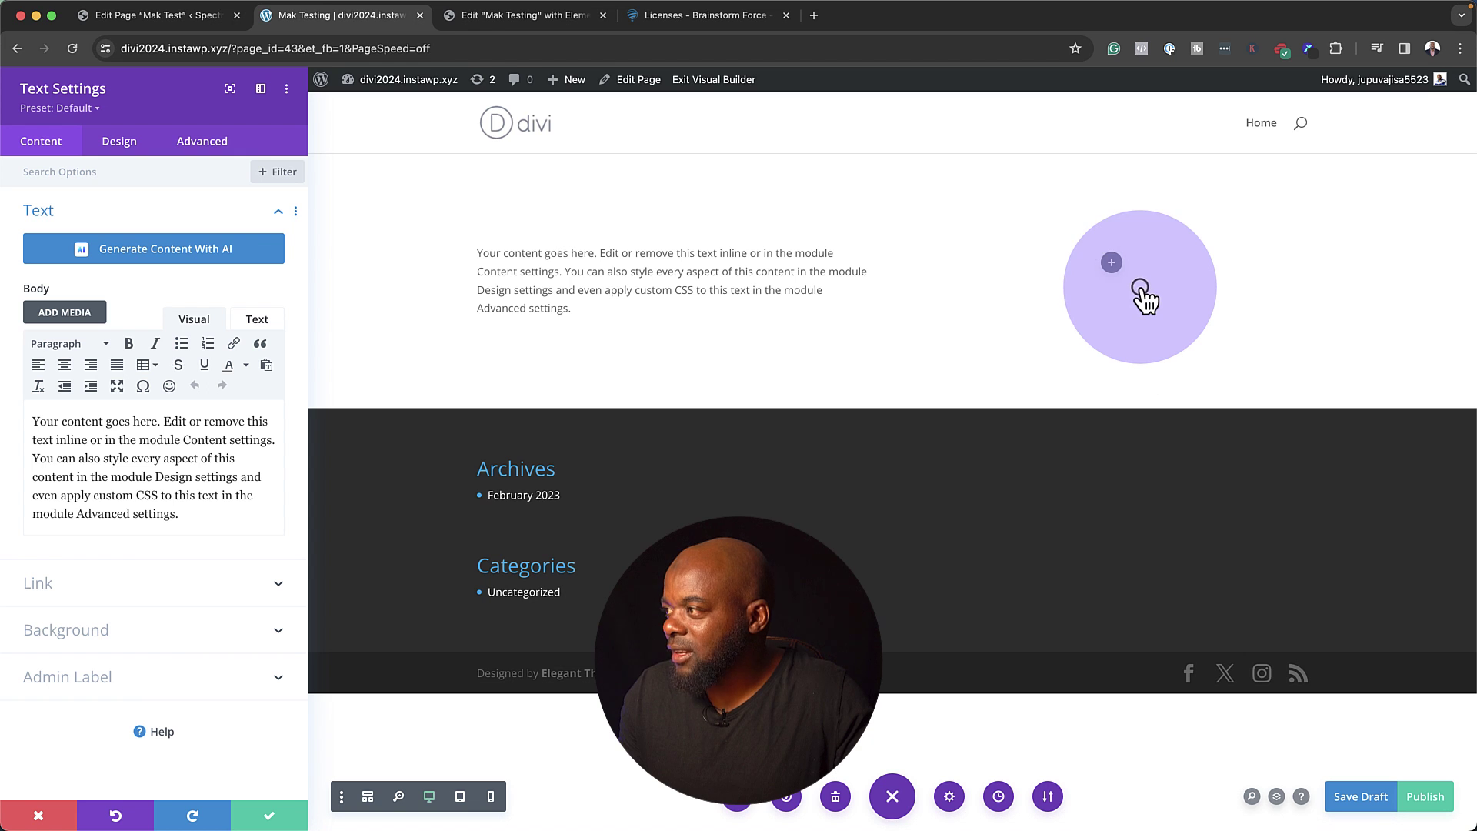
Show the Divi layers outline for Mak Testing, then return to the Mak Test editor tab.
{"action": "key", "text": "super+l"}
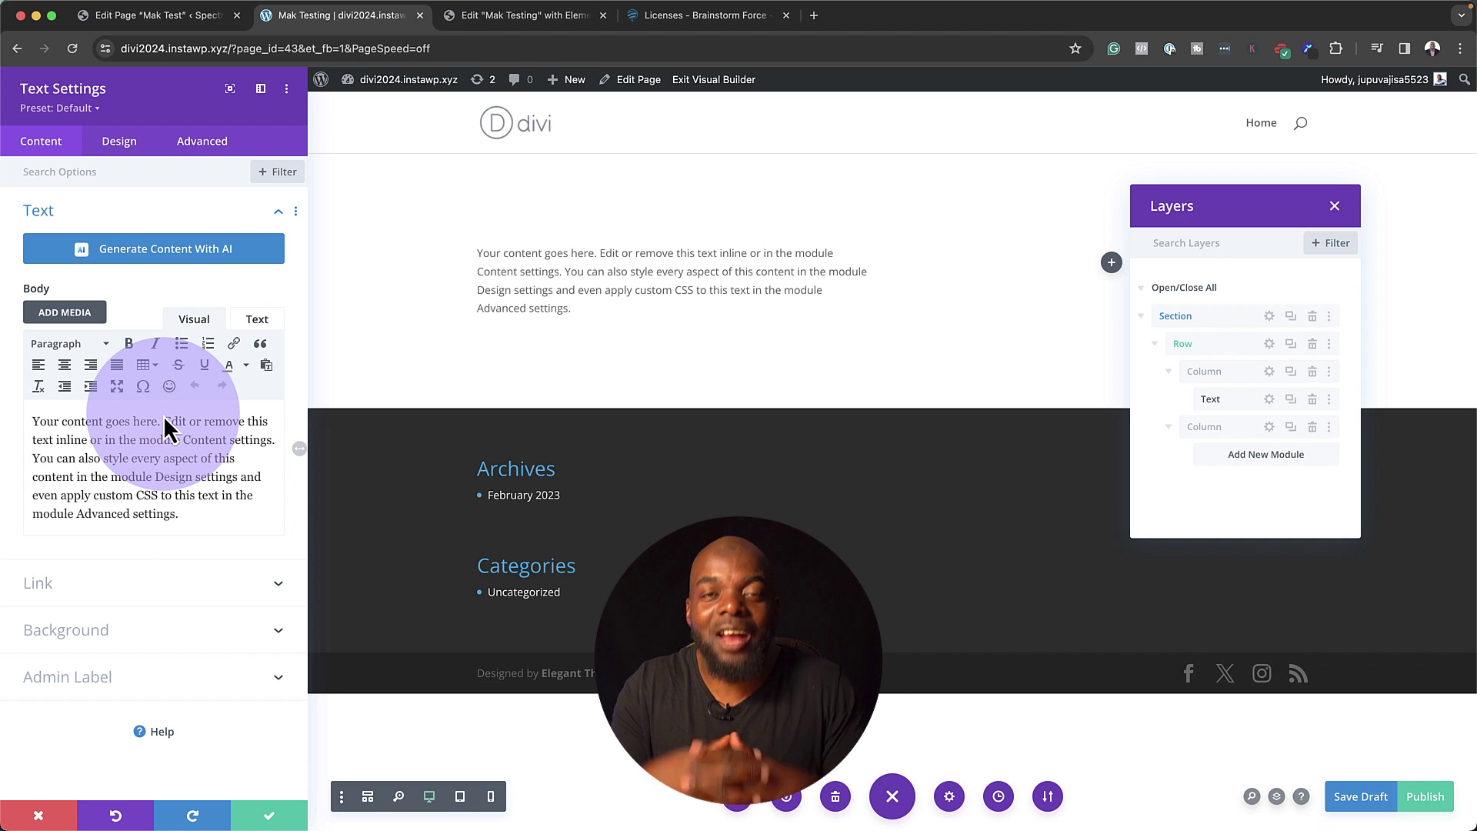
{"action": "key", "text": "super+1"}
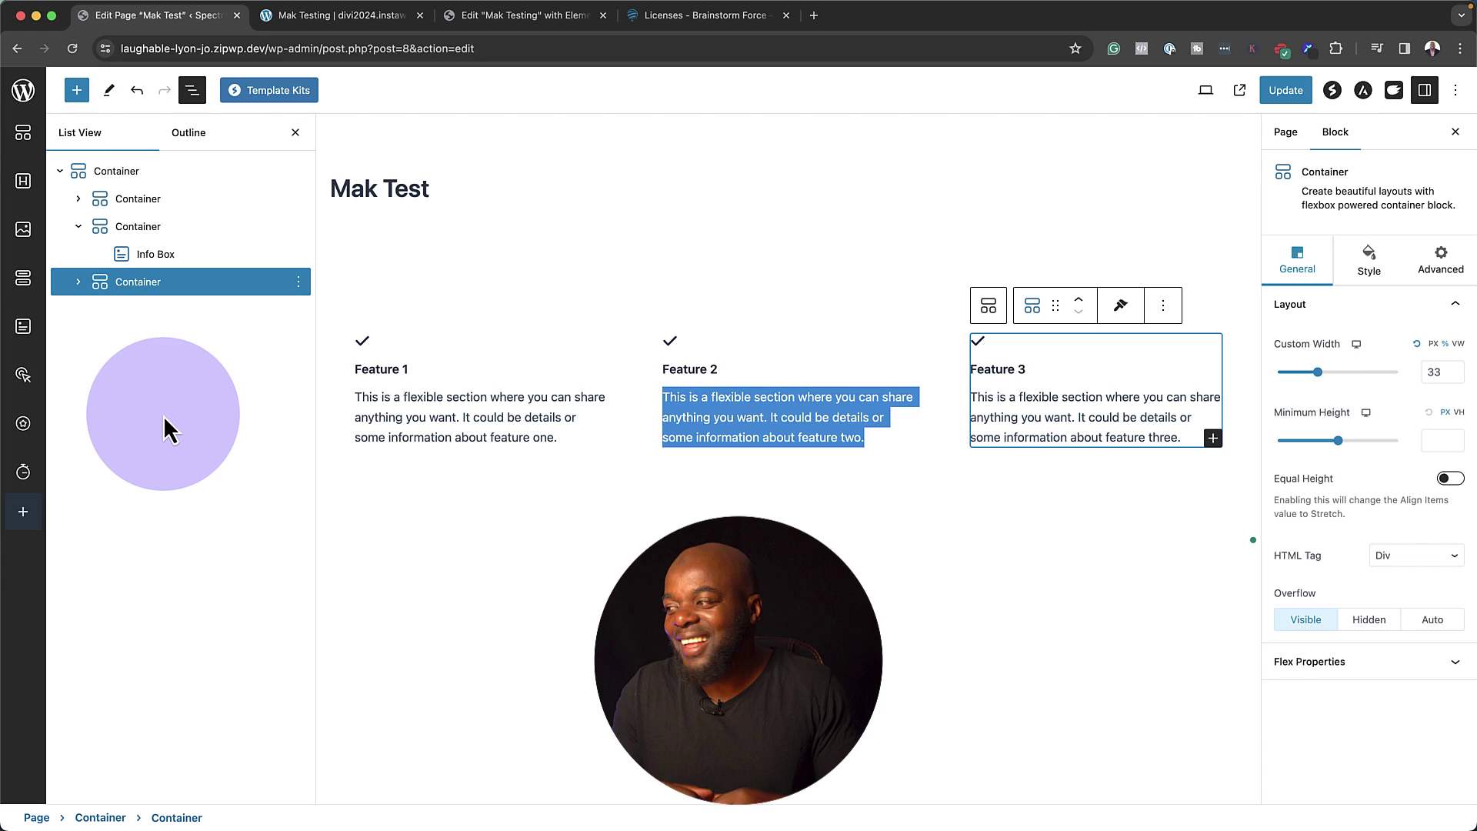
Expand the Container's Flex Properties and list the Desktop, Tablet and Mobile preview options.
{"action": "left_click", "coordinate": [1459, 662]}
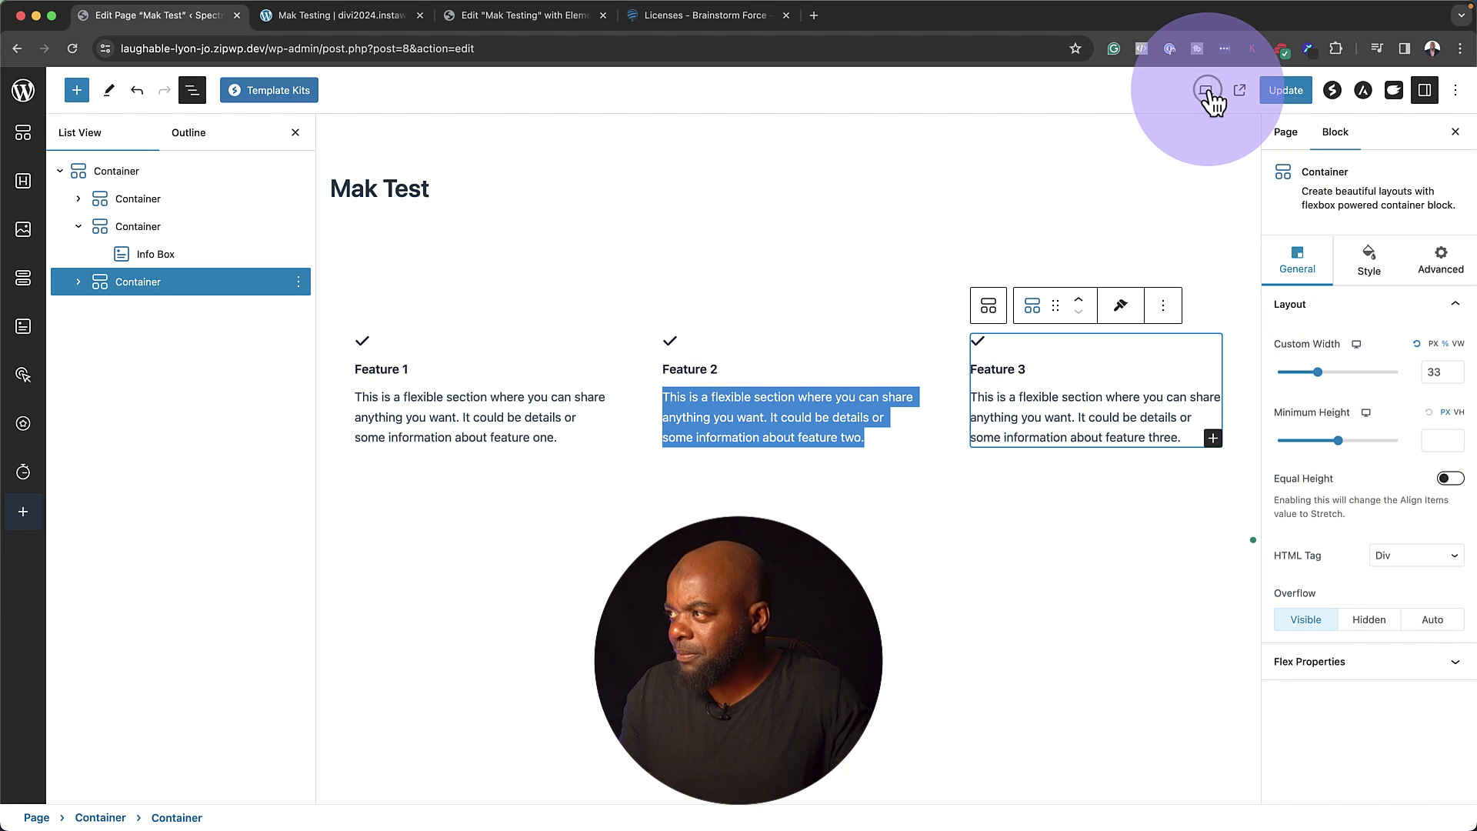
{"action": "left_click", "coordinate": [1081, 165]}
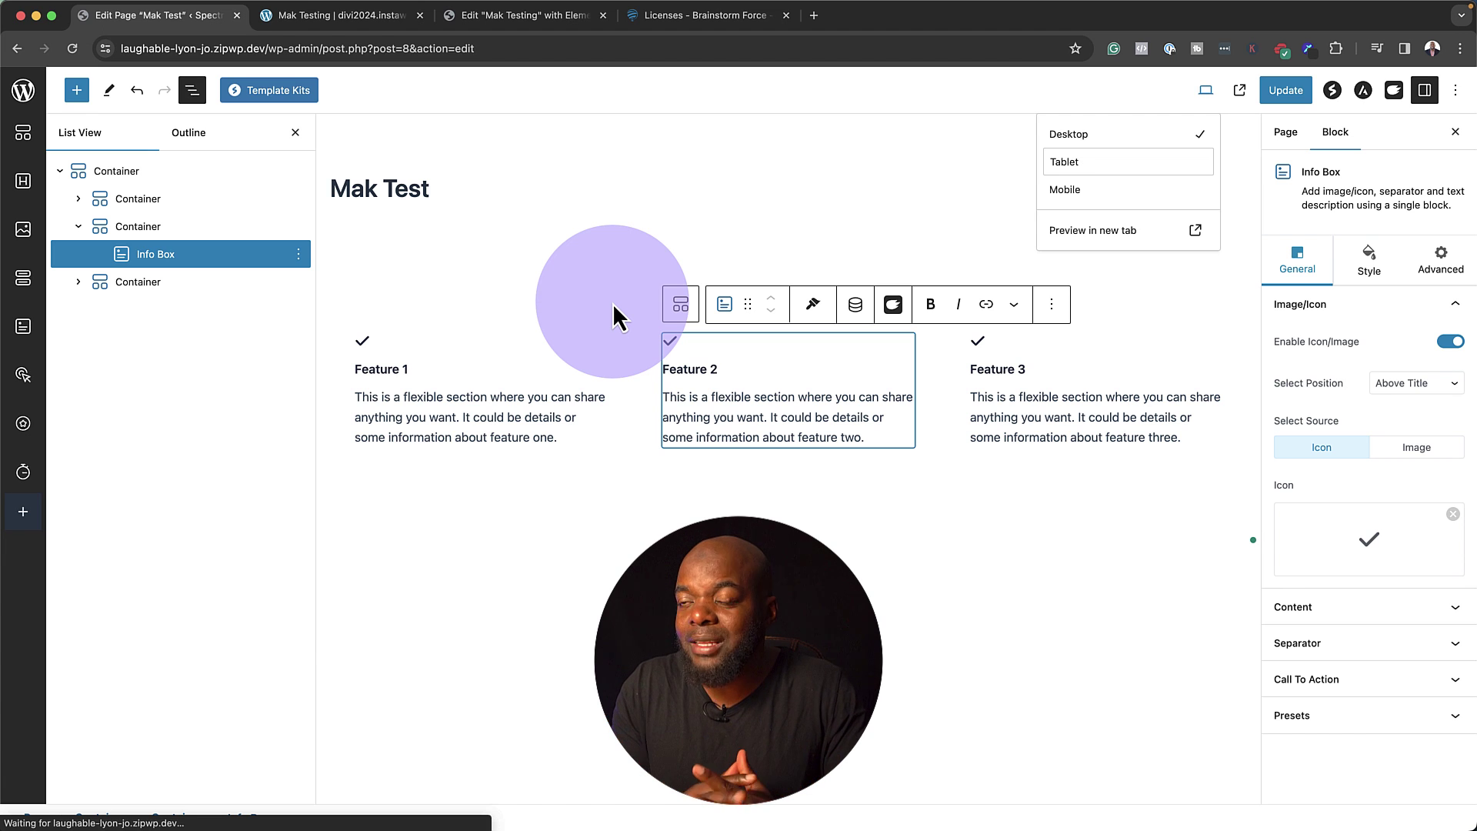
Switch the Mak Test editor preview to Tablet width.
{"action": "key", "text": "Return"}
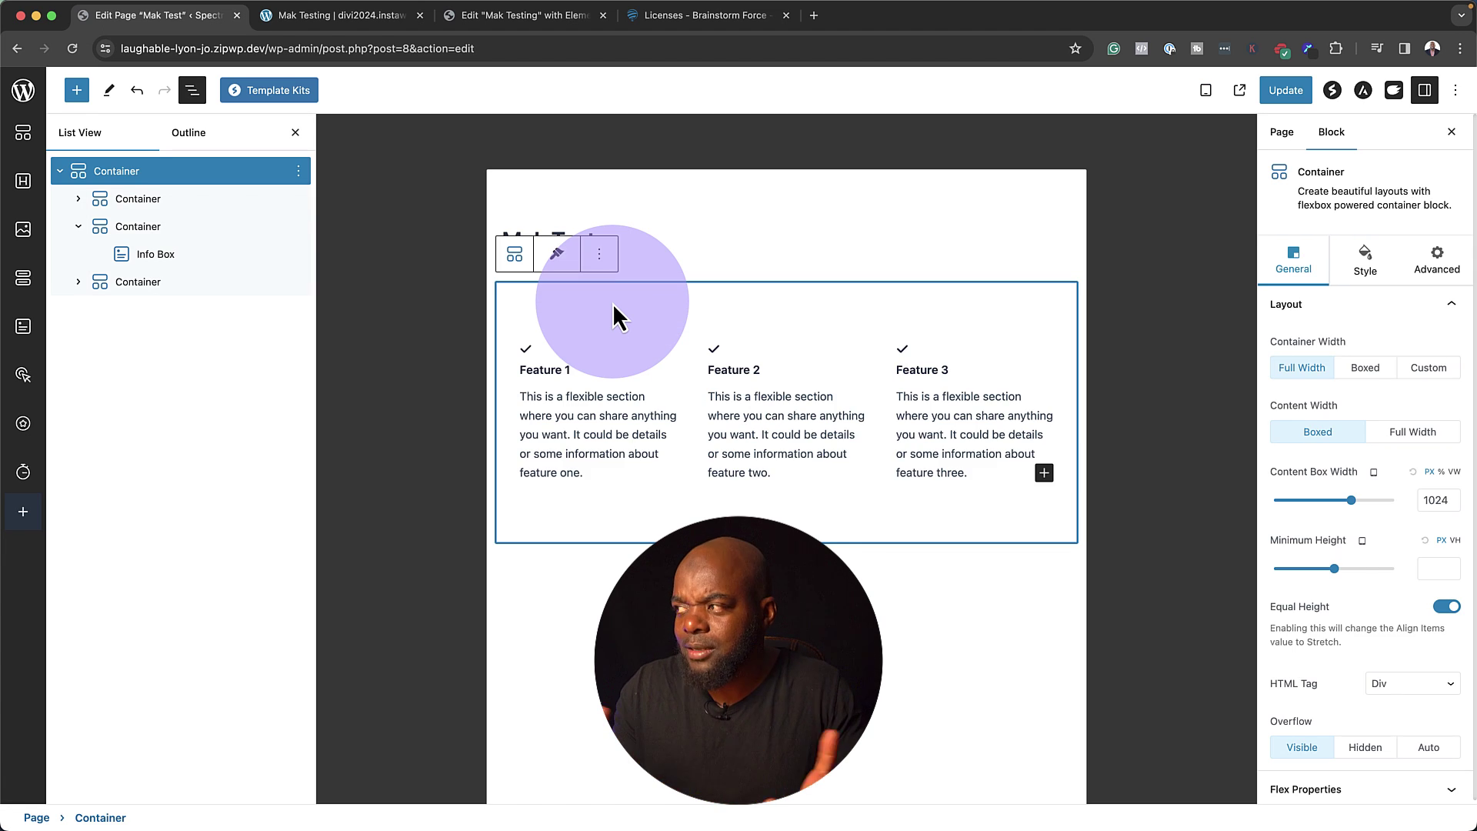